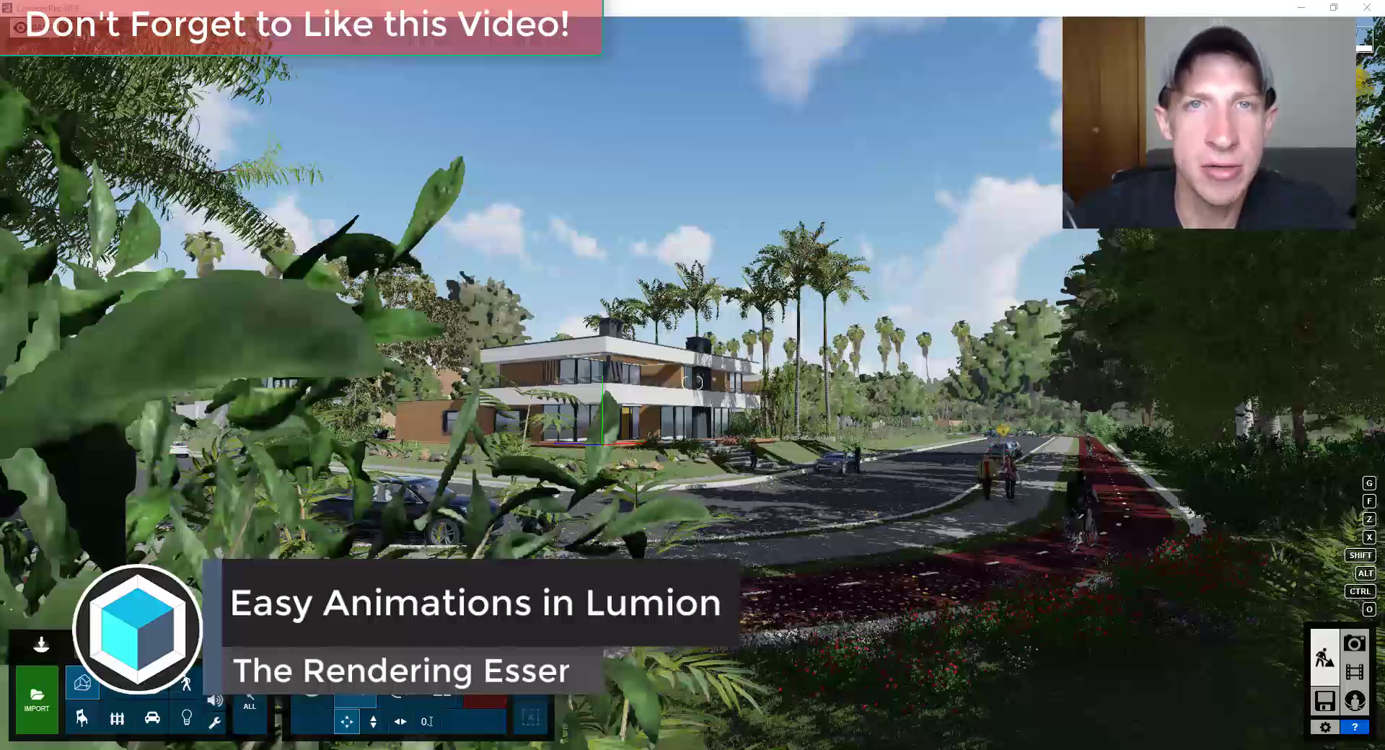
Step: Look over the example scenes, including Villa Van Manen, and return to the open scene in Build mode
{"action": "left_click", "coordinate": [514, 309]}
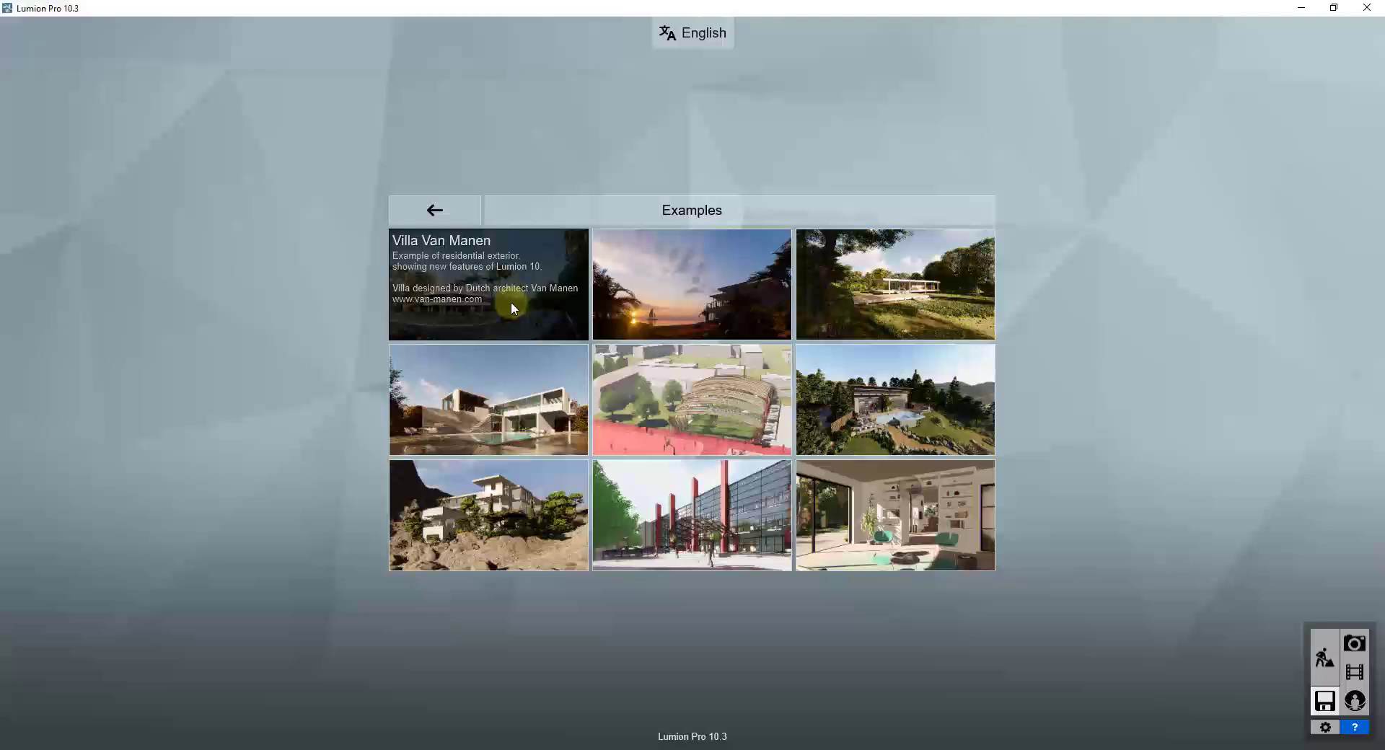
{"action": "left_click", "coordinate": [426, 210]}
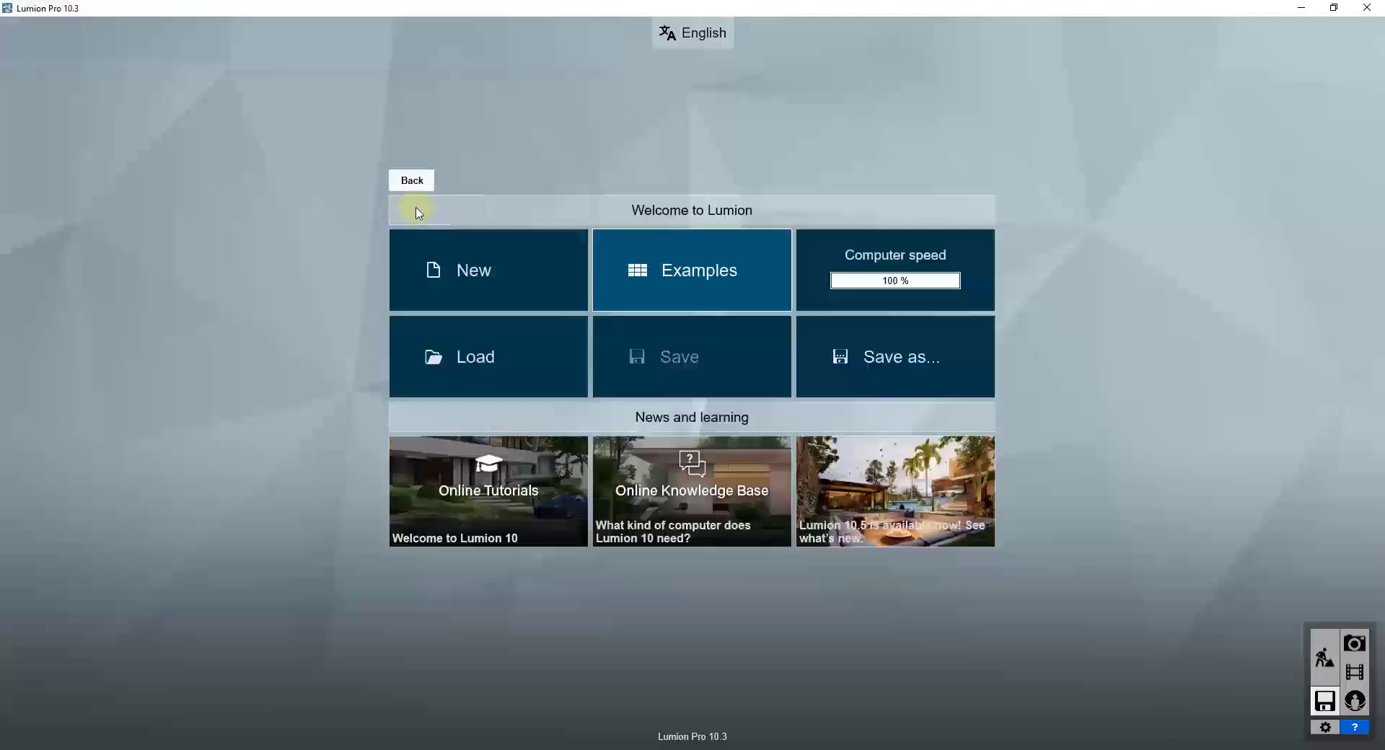
{"action": "left_click", "coordinate": [1321, 657]}
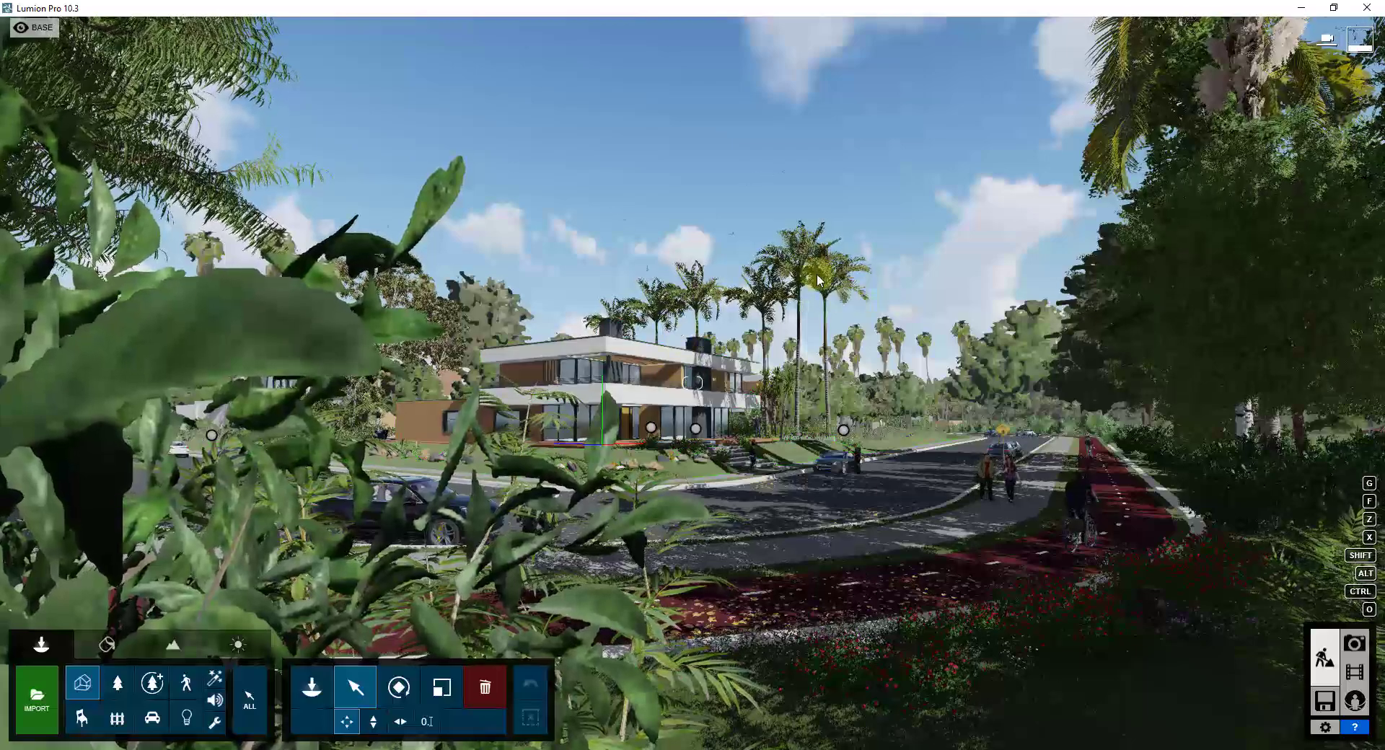
Step: Hide the layers with the surrounding trees and foreground plants, and inspect the villa and street from closer up
{"action": "mouse_move", "coordinate": [464, 37]}
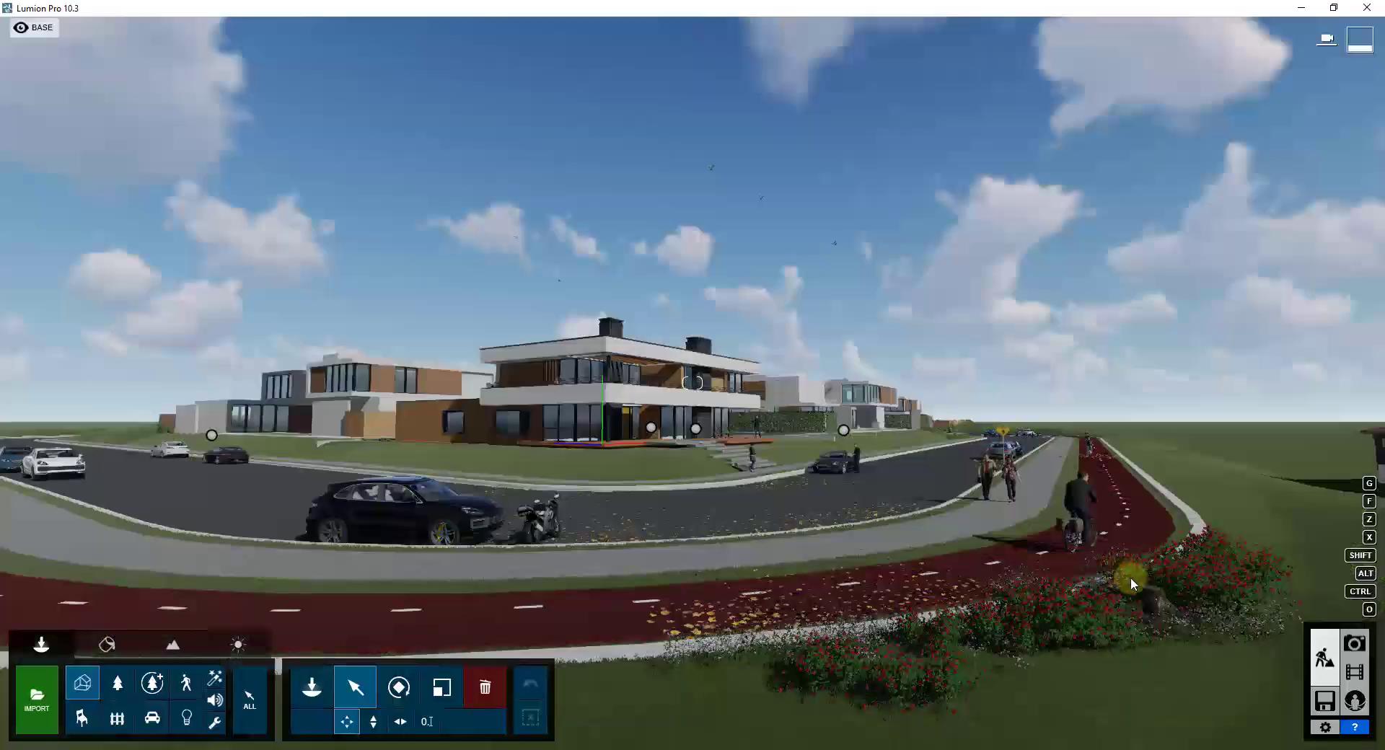
{"action": "mouse_move", "coordinate": [365, 22]}
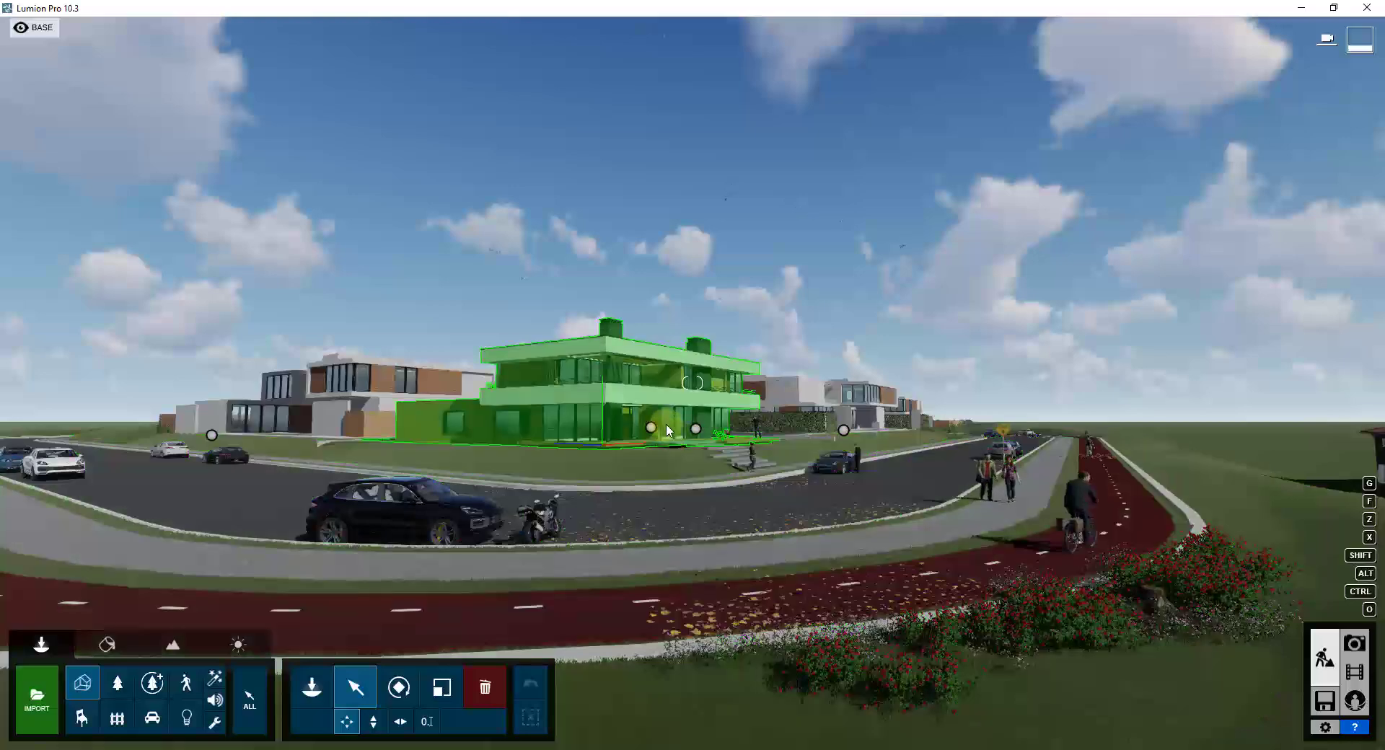
{"action": "right_click_drag", "start_coordinate": [860, 579], "coordinate": [882, 457]}
{"action": "key", "text": "w"}
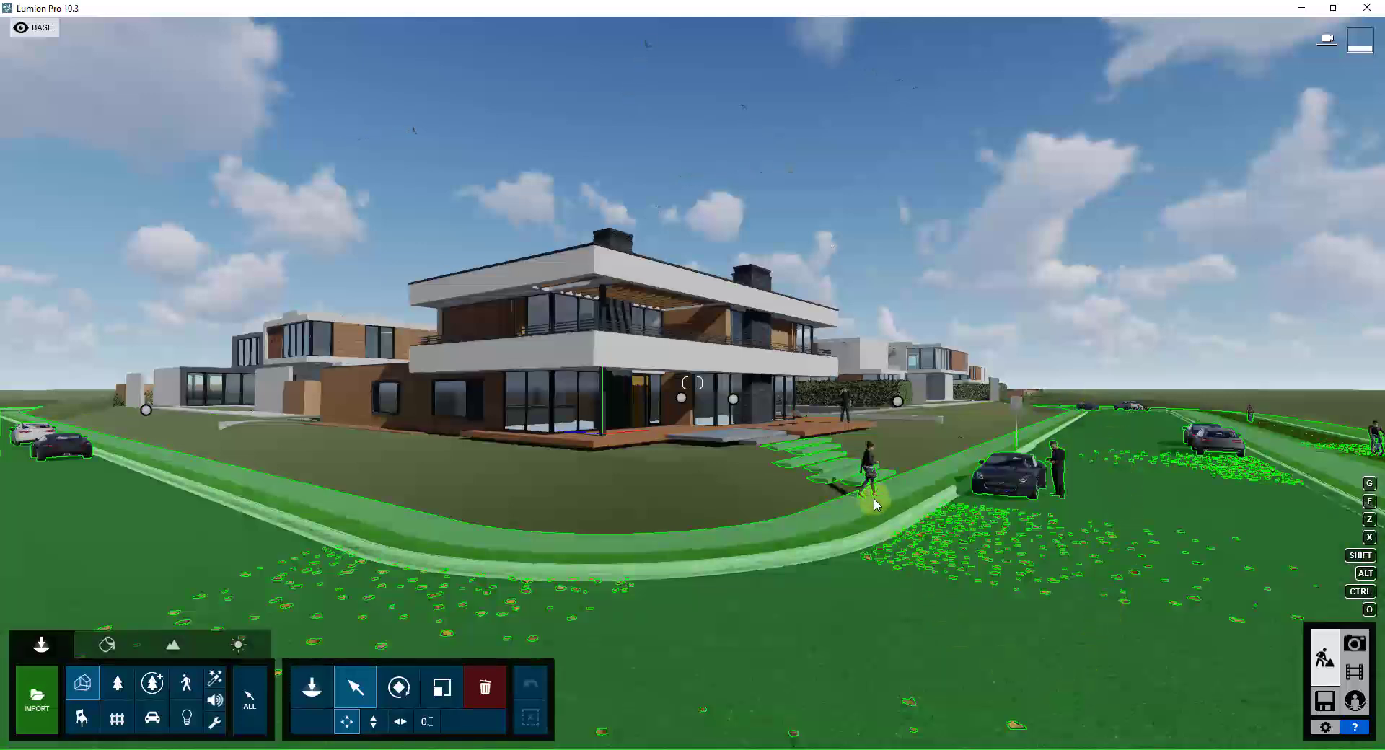
{"action": "right_click_drag", "start_coordinate": [978, 524], "coordinate": [976, 519]}
{"action": "key", "text": "s"}
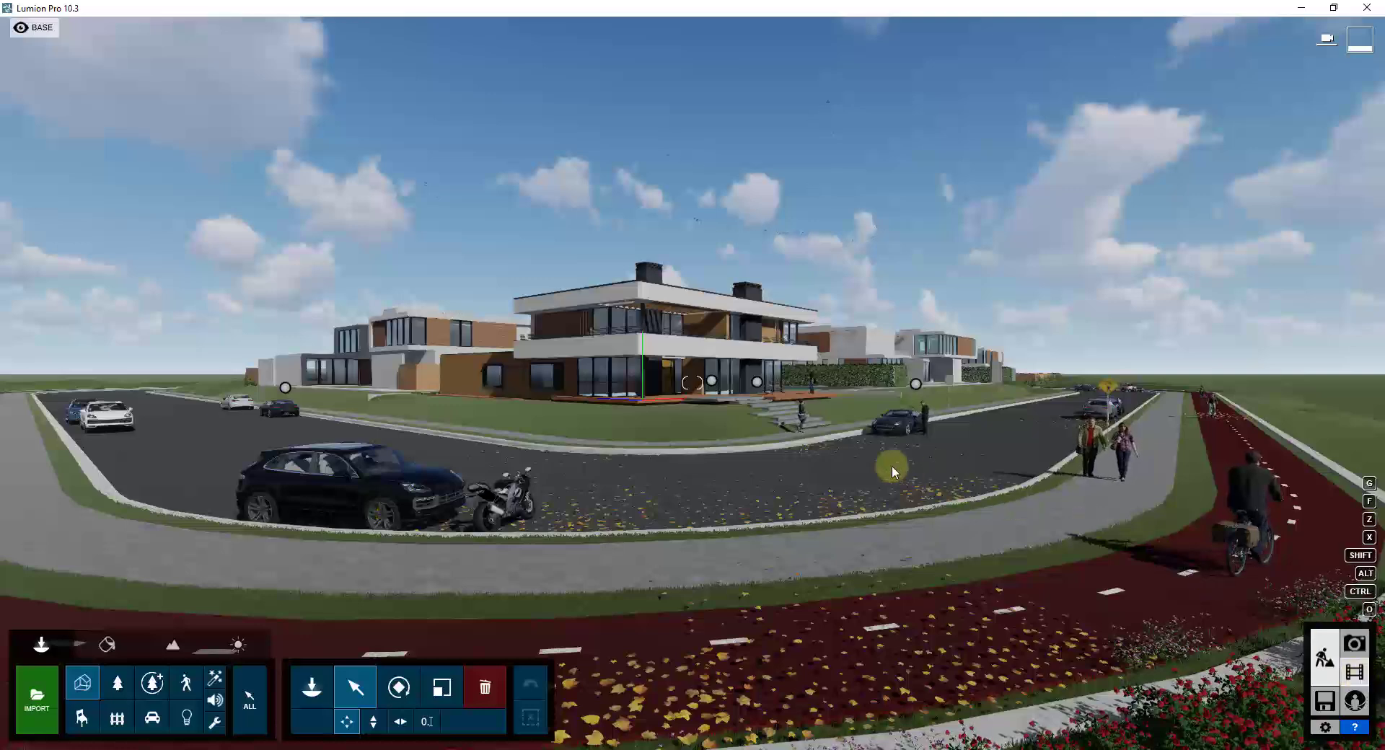
Step: Switch to Movie mode and preview part of the first clip
{"action": "left_click", "coordinate": [1355, 672]}
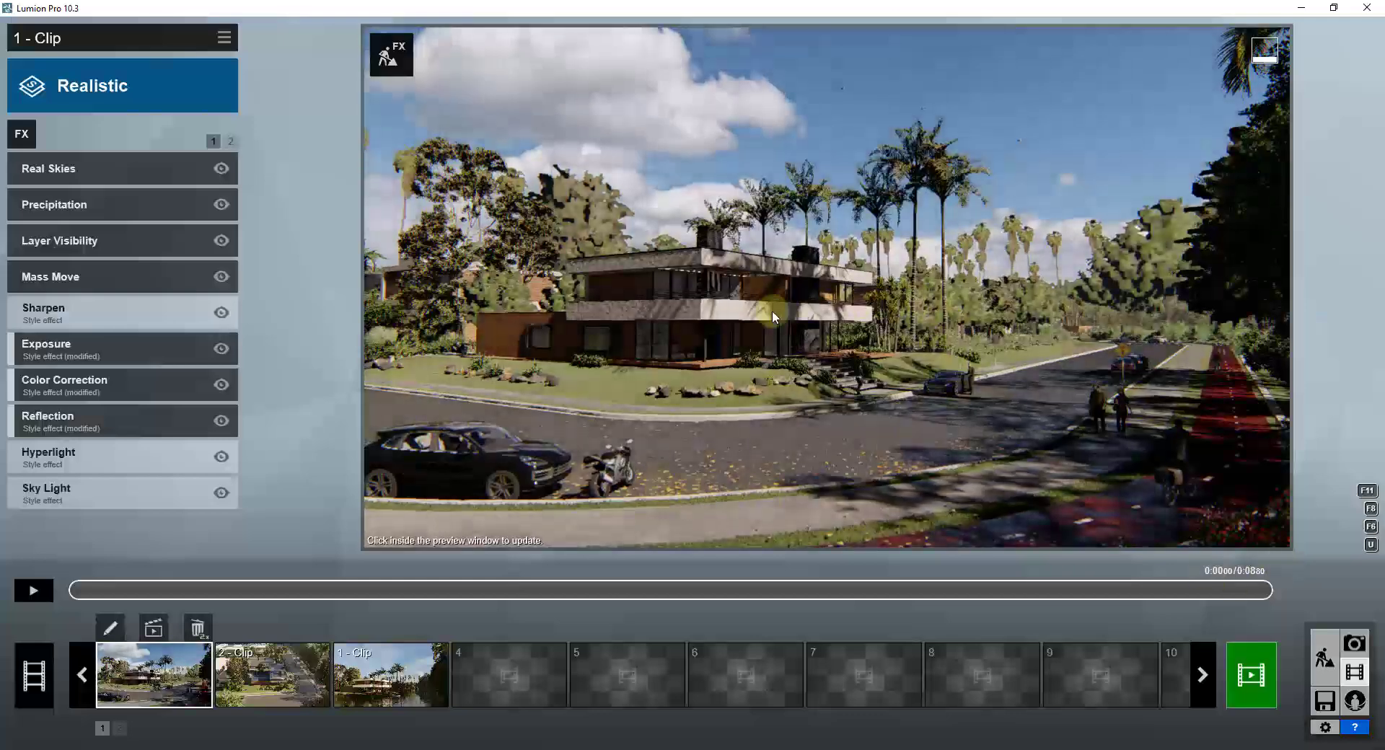
{"action": "left_click", "coordinate": [34, 590]}
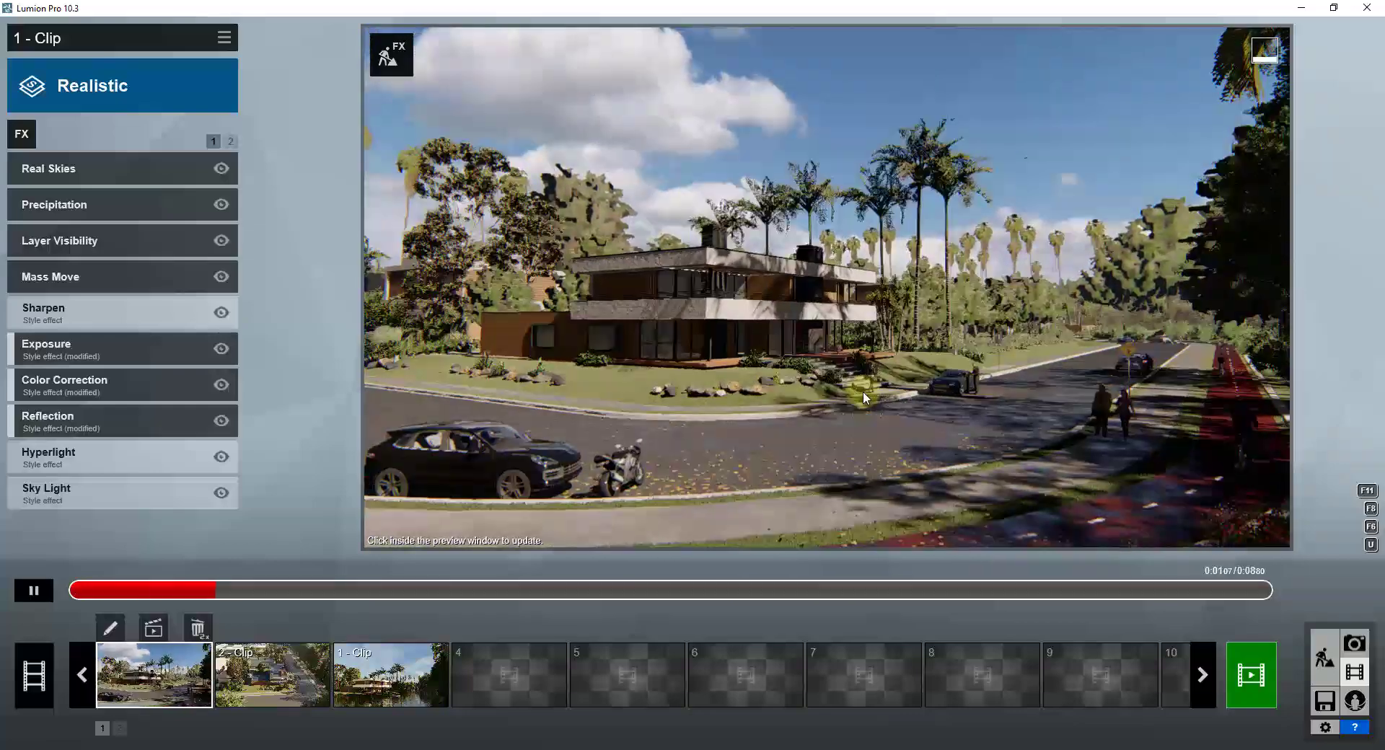
{"action": "key", "text": "space"}
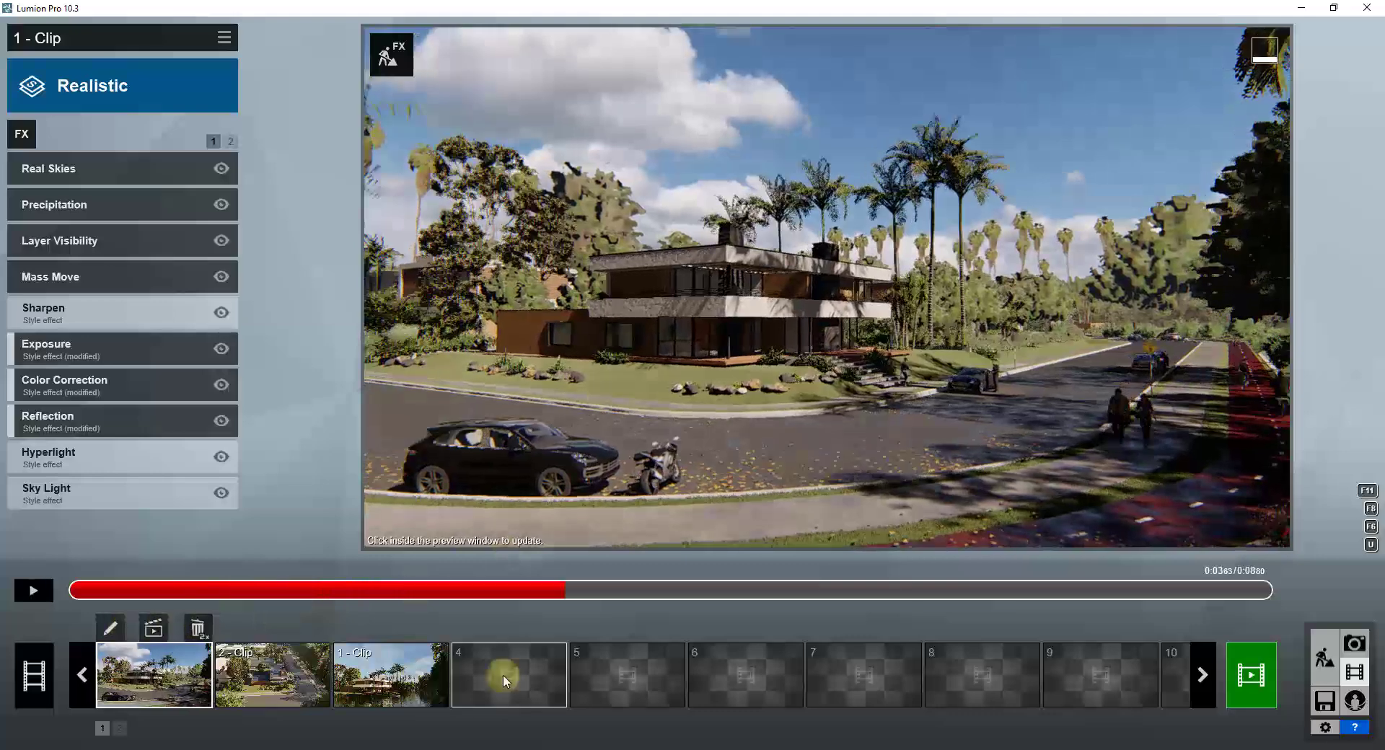
Step: Start recording a new clip in slot 4 and capture a wide street view of the villa as its first camera keyframe
{"action": "left_click", "coordinate": [503, 674]}
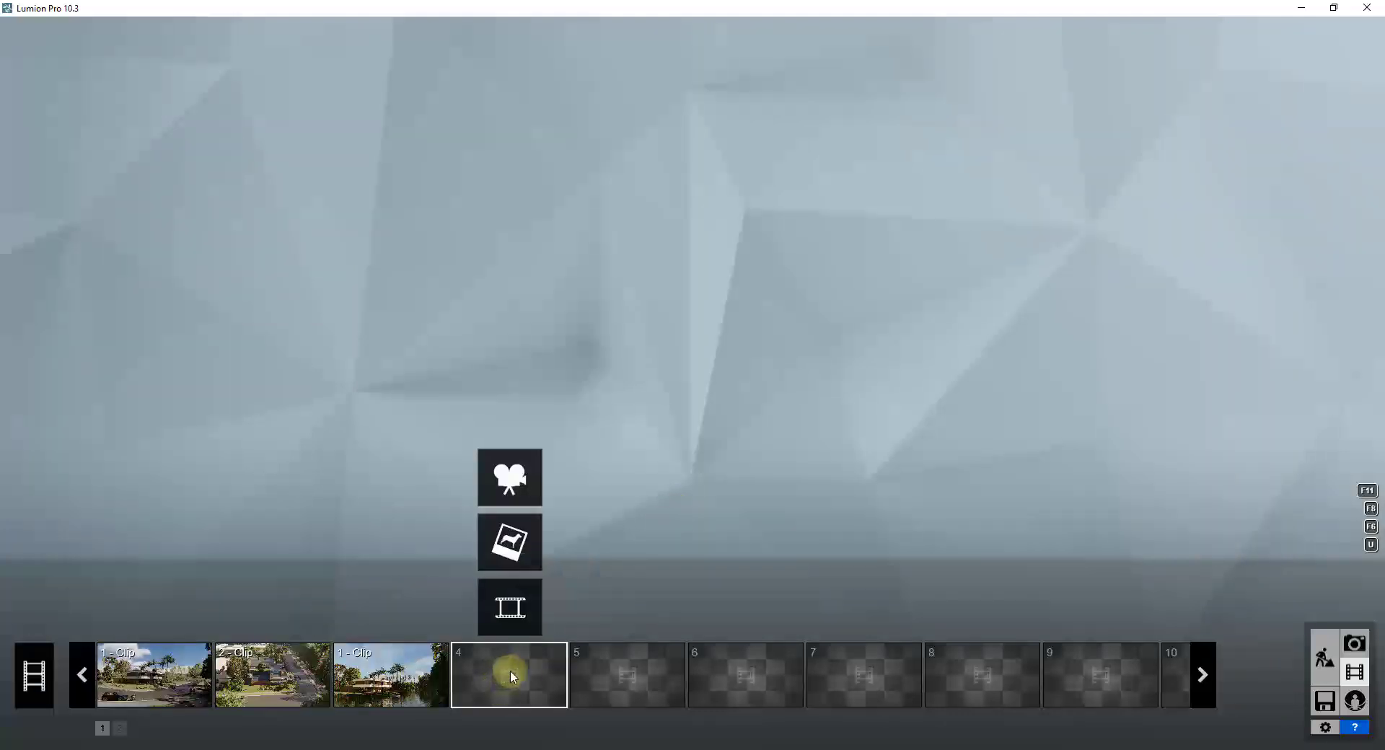
{"action": "left_click", "coordinate": [510, 479]}
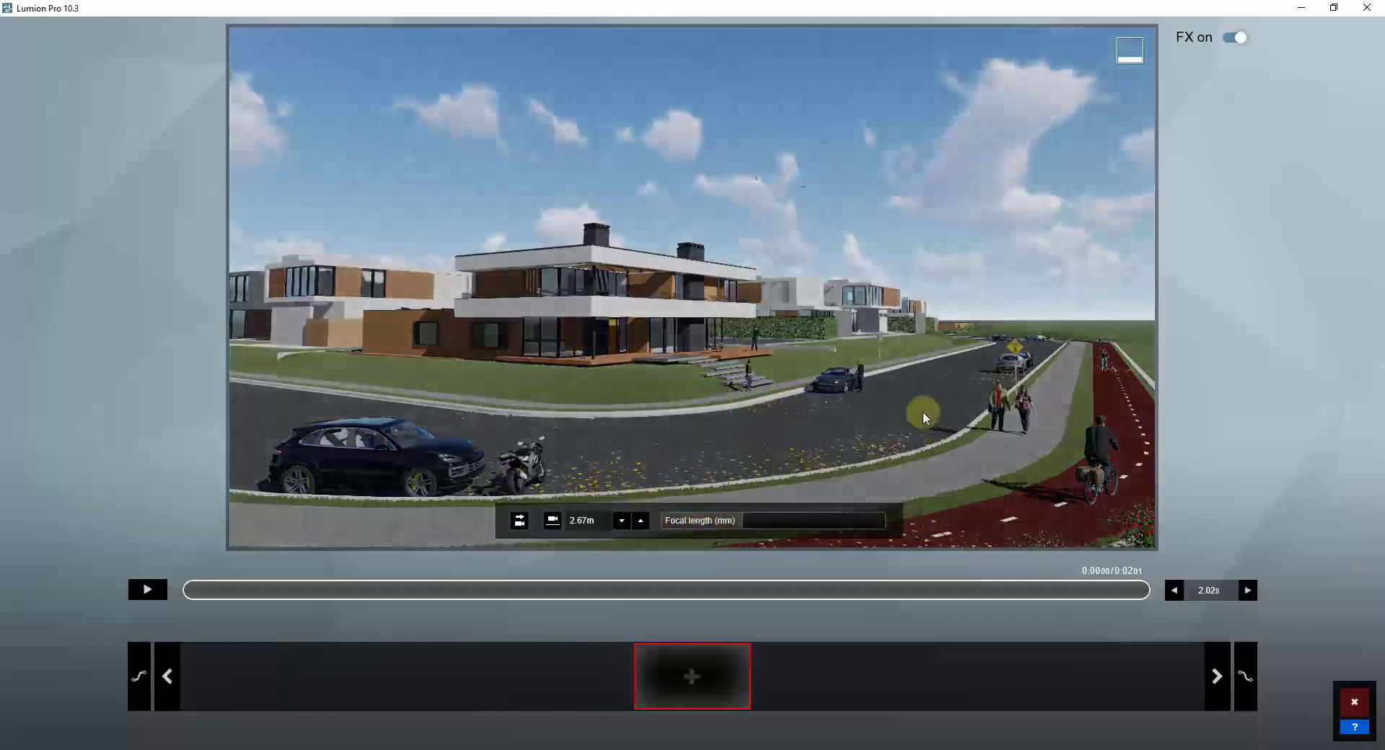
{"action": "left_click", "coordinate": [689, 674]}
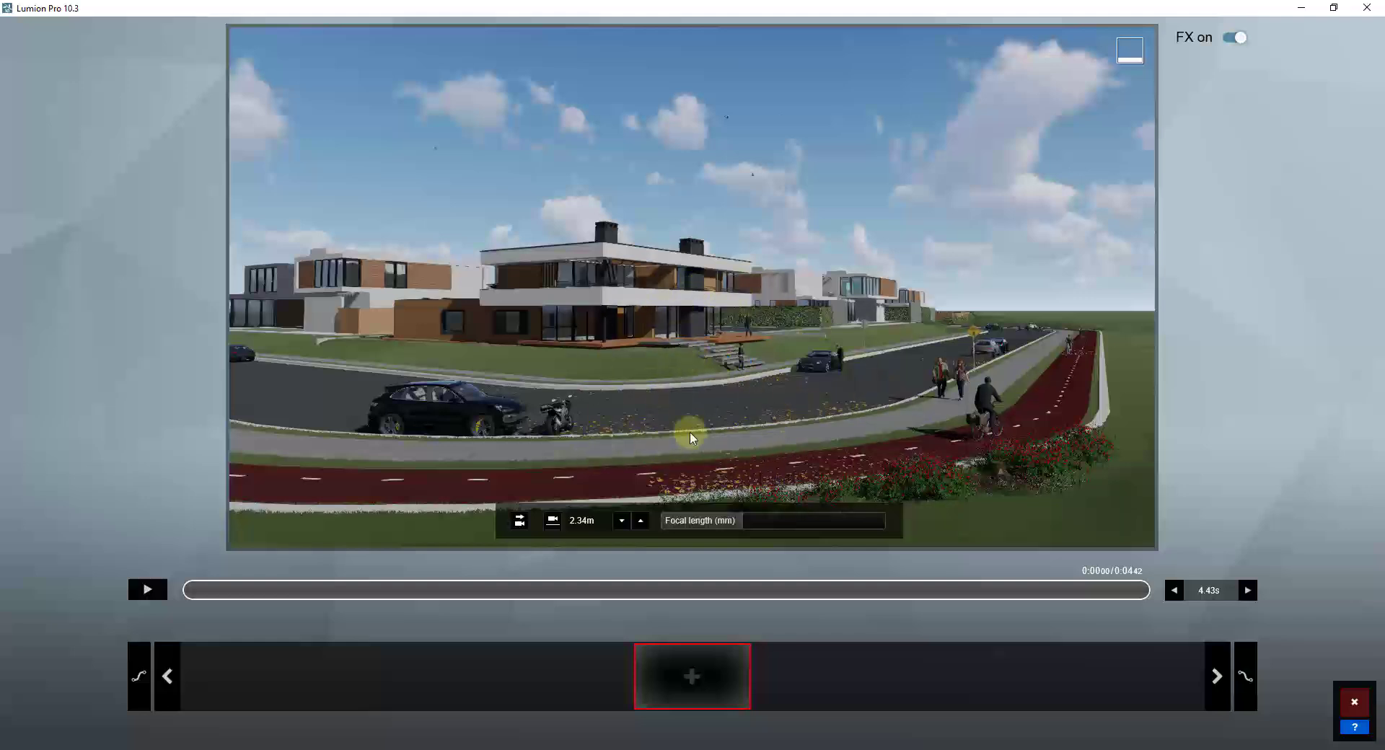
{"action": "right_click_drag", "start_coordinate": [708, 451], "coordinate": [714, 413]}
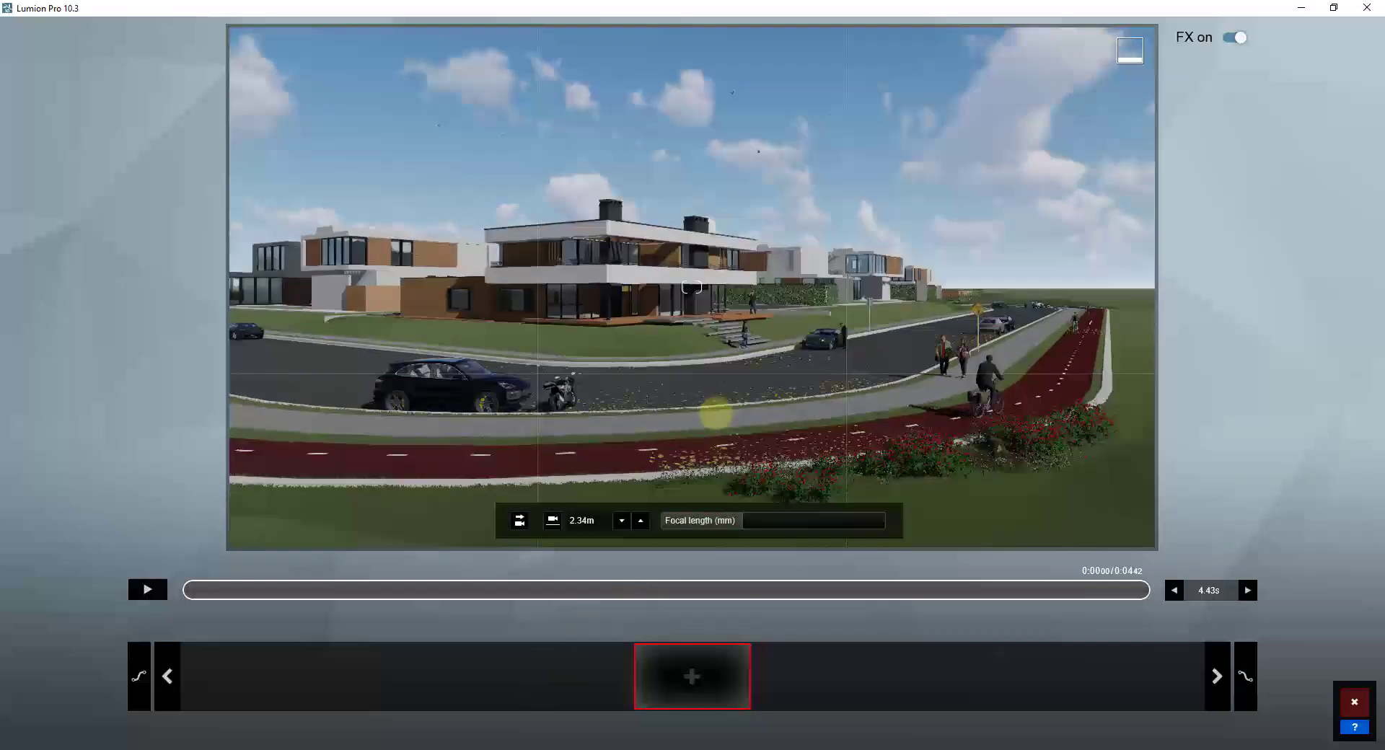
{"action": "left_click", "coordinate": [694, 679]}
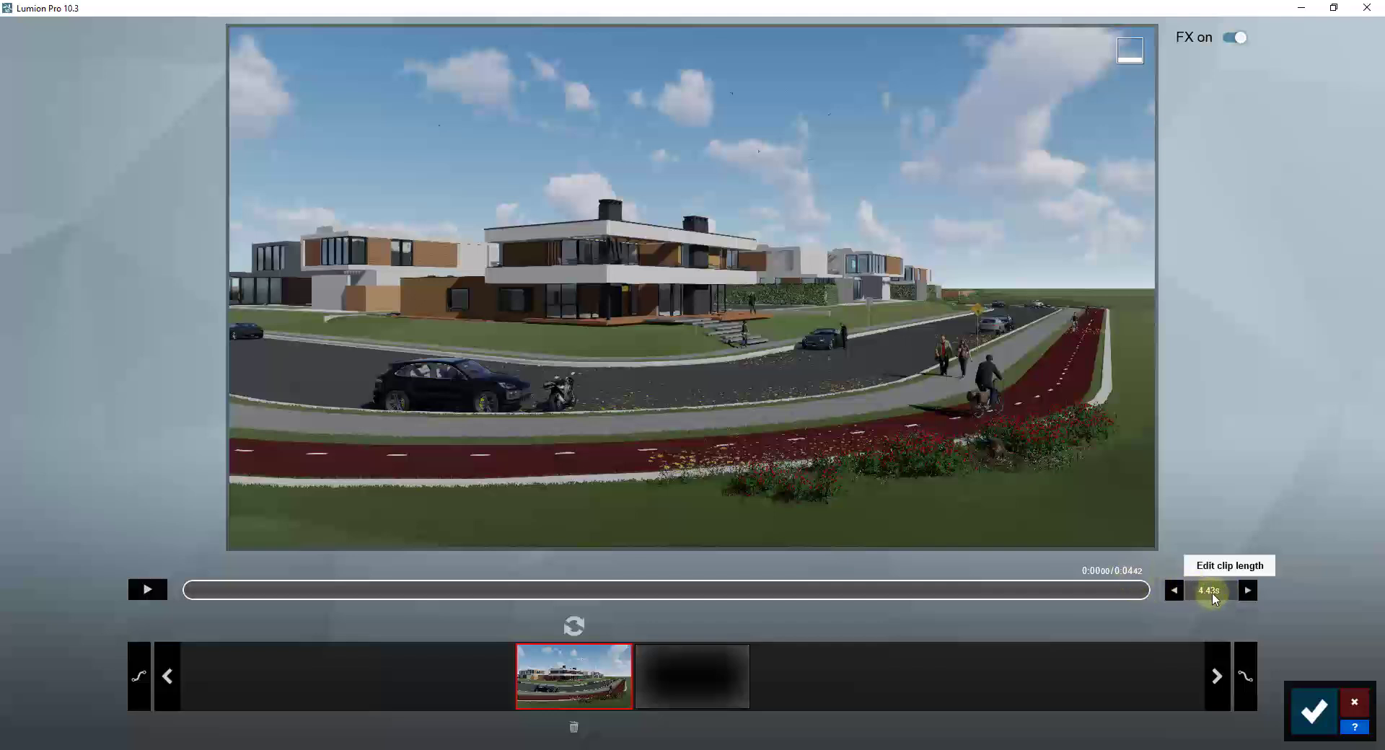
Step: Fly the camera across the street toward the villa and capture the closer view as the clip's second keyframe
{"action": "left_click", "coordinate": [681, 678]}
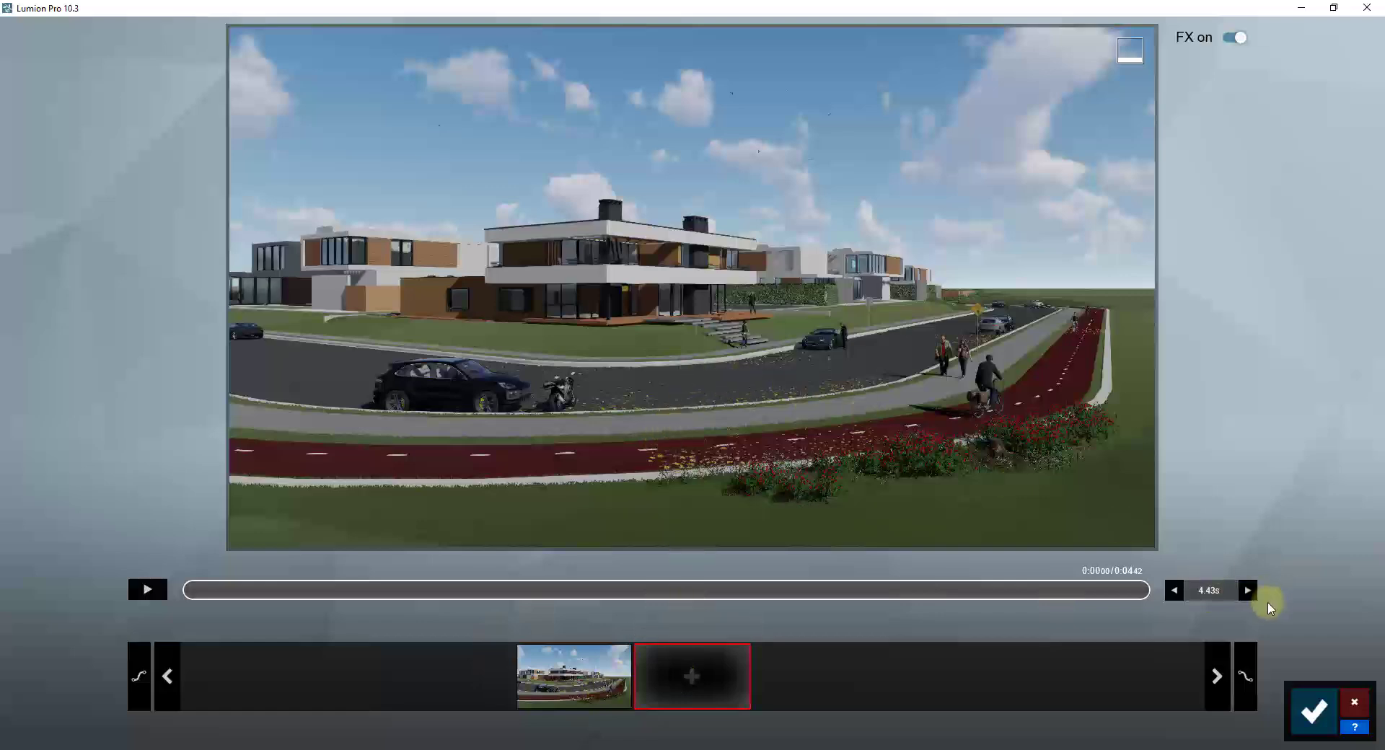
{"action": "scroll", "coordinate": [686, 333], "scroll_direction": "up", "scroll_amount": 3}
{"action": "key", "text": "w"}
{"action": "key", "text": "q"}
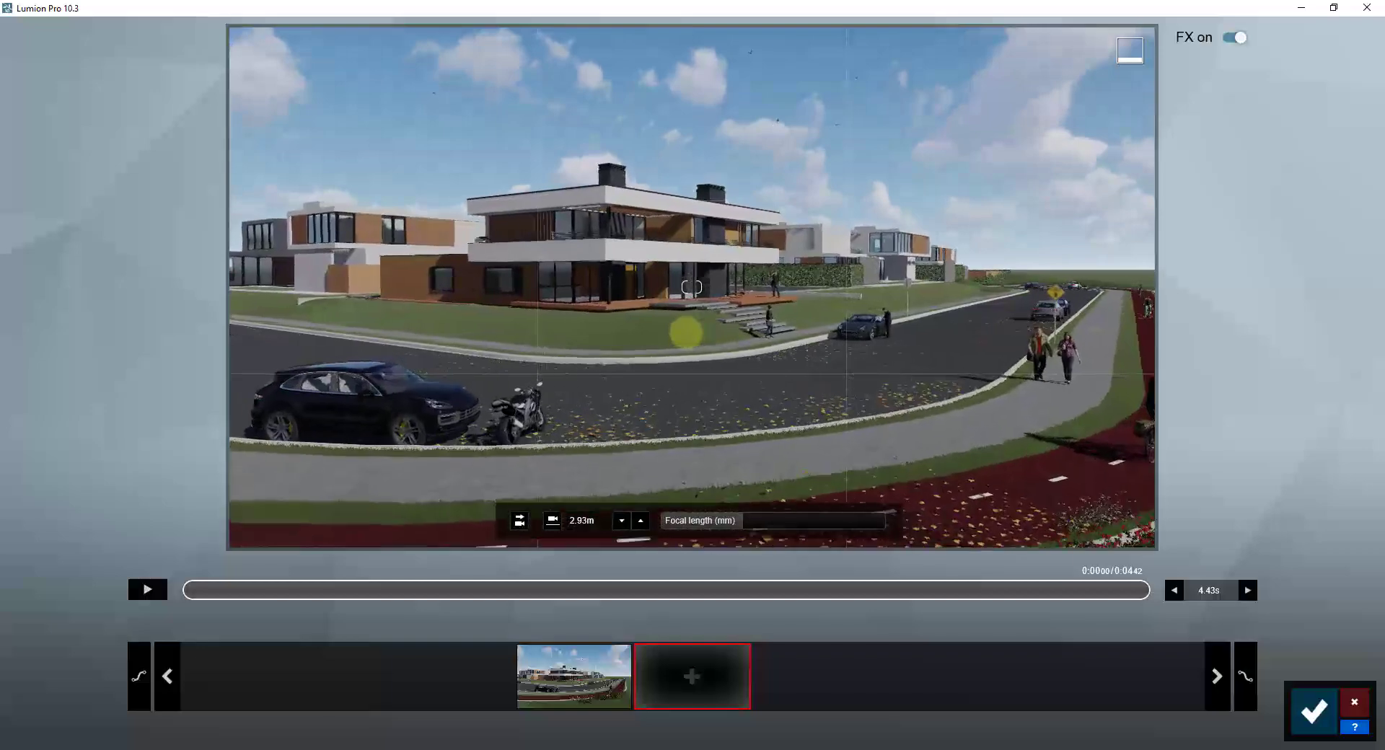
{"action": "key", "text": "w"}
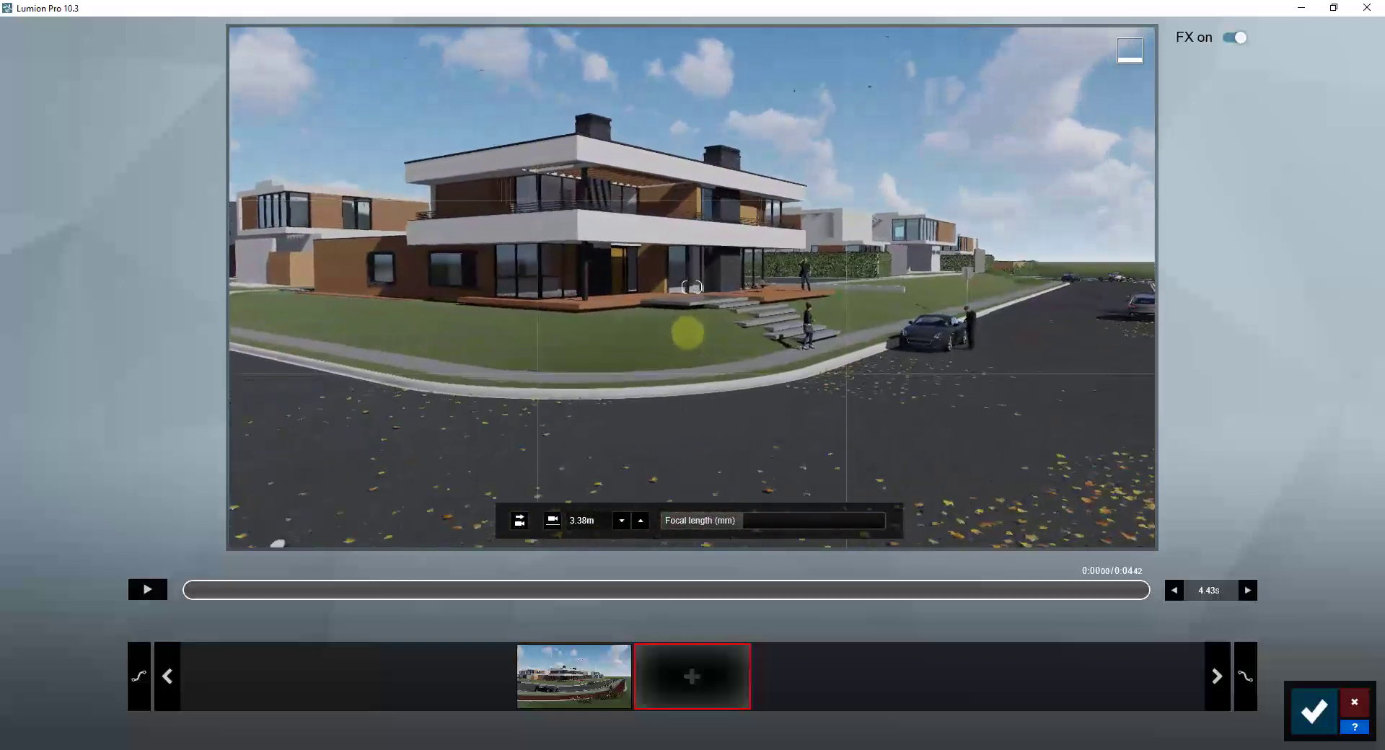
{"action": "key", "text": "w"}
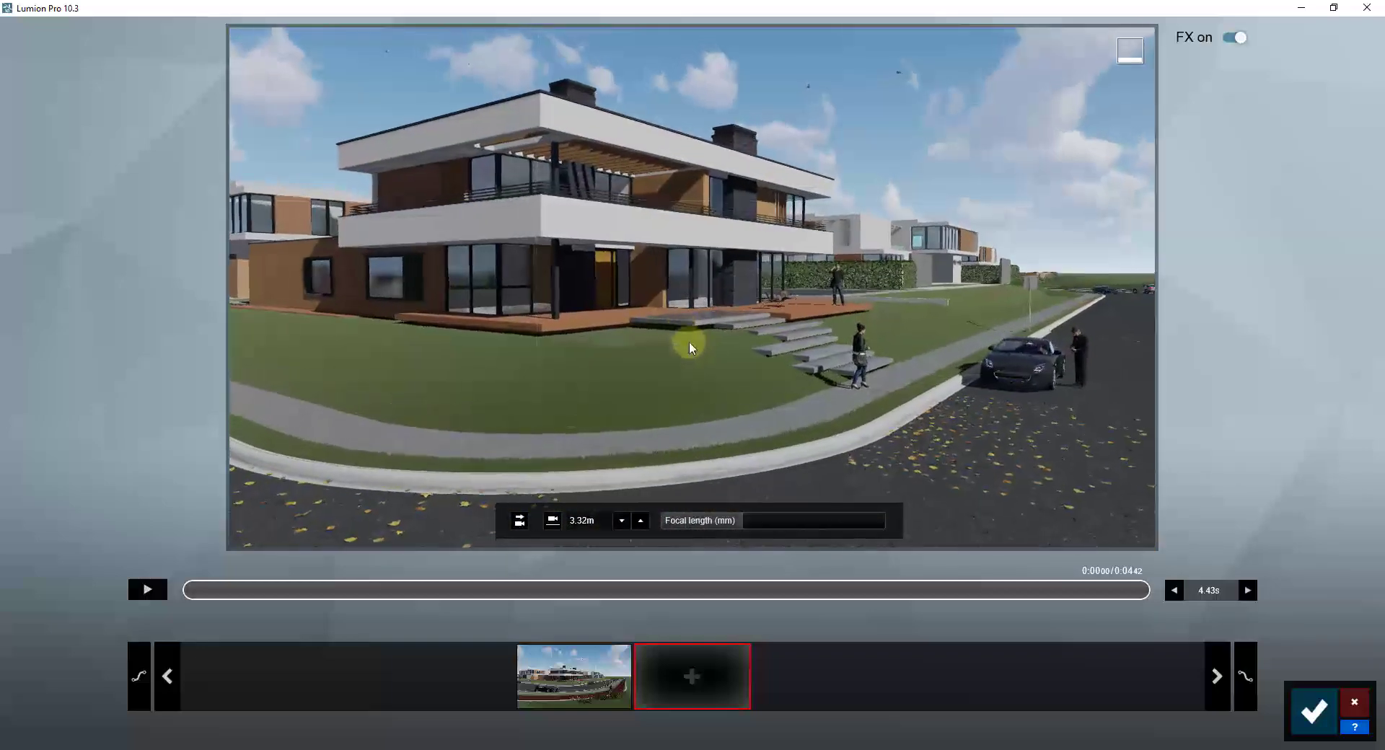
{"action": "left_click", "coordinate": [694, 678]}
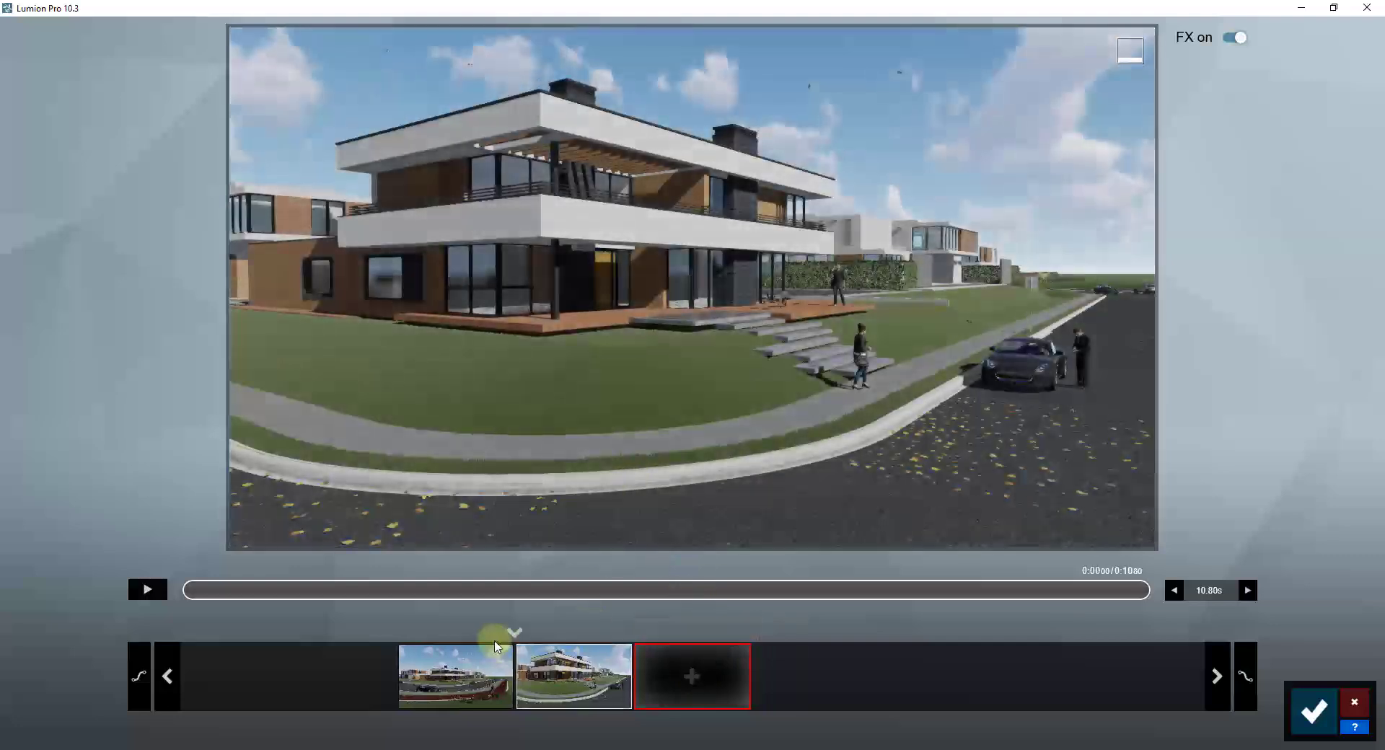
Step: Save the recorded camera clip after checking its path, and apply the Realistic style to it
{"action": "left_click", "coordinate": [435, 665]}
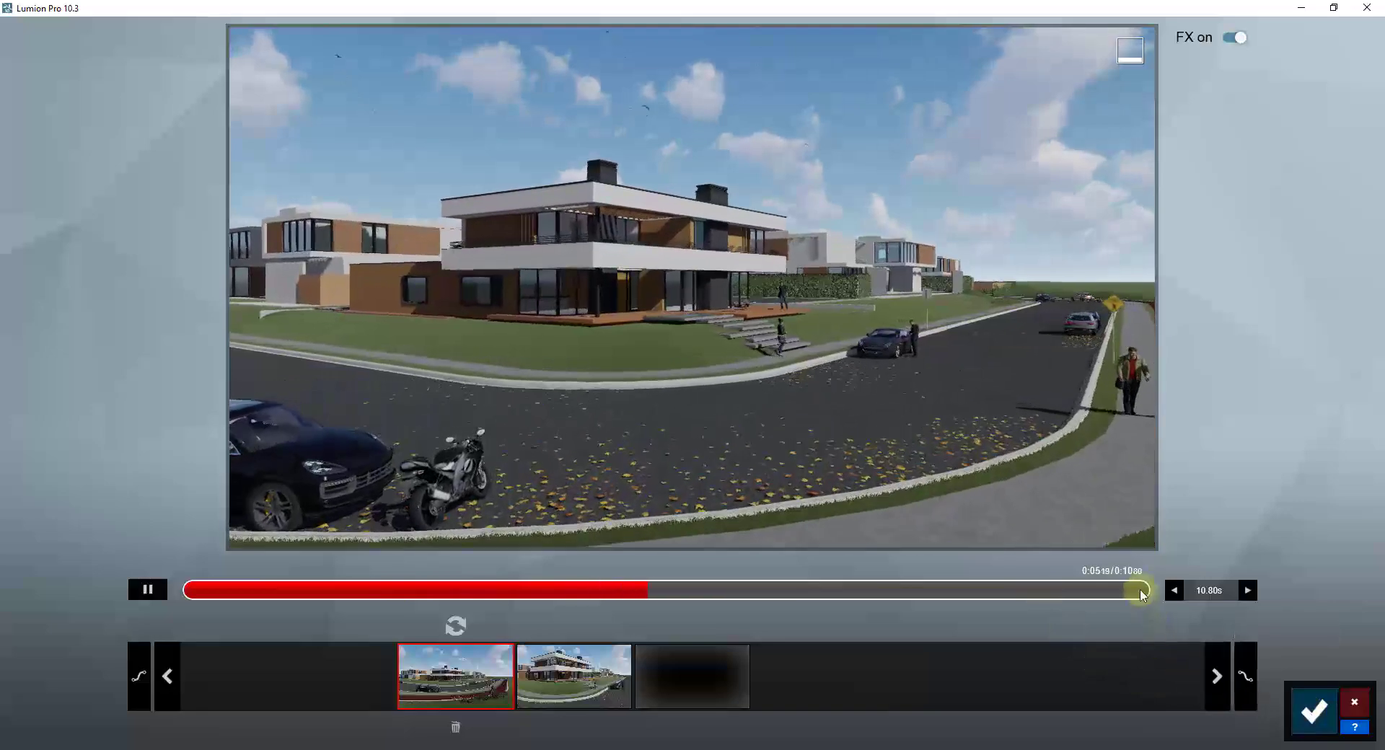
{"action": "left_click", "coordinate": [1317, 714]}
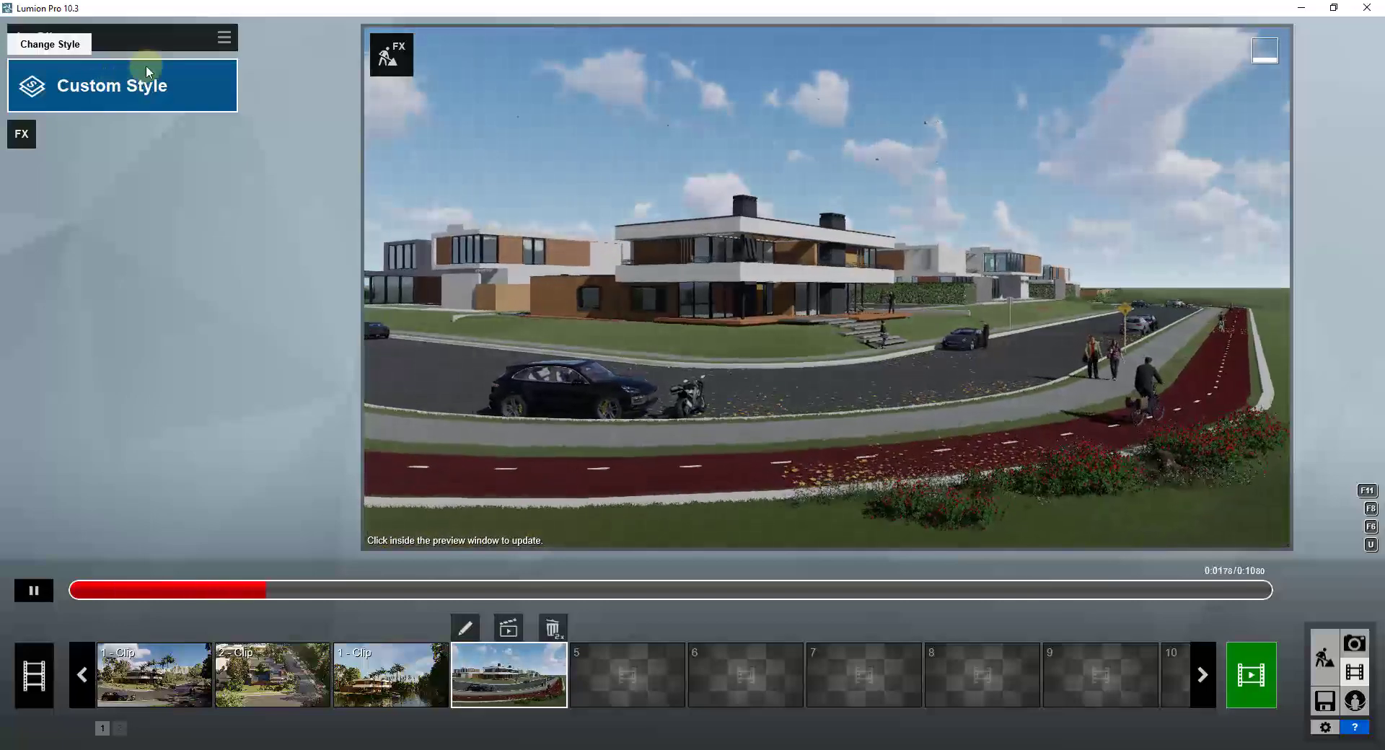
{"action": "left_click", "coordinate": [147, 68]}
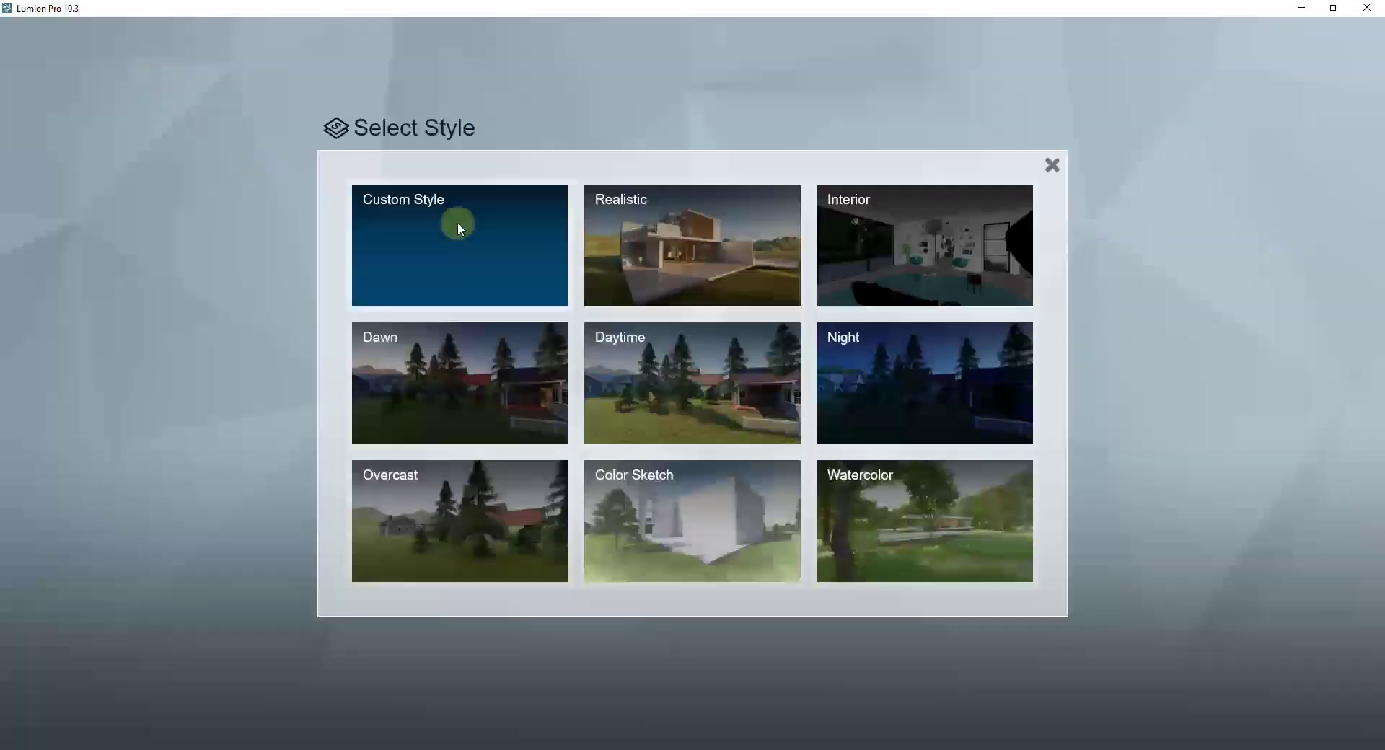
{"action": "left_click", "coordinate": [665, 243]}
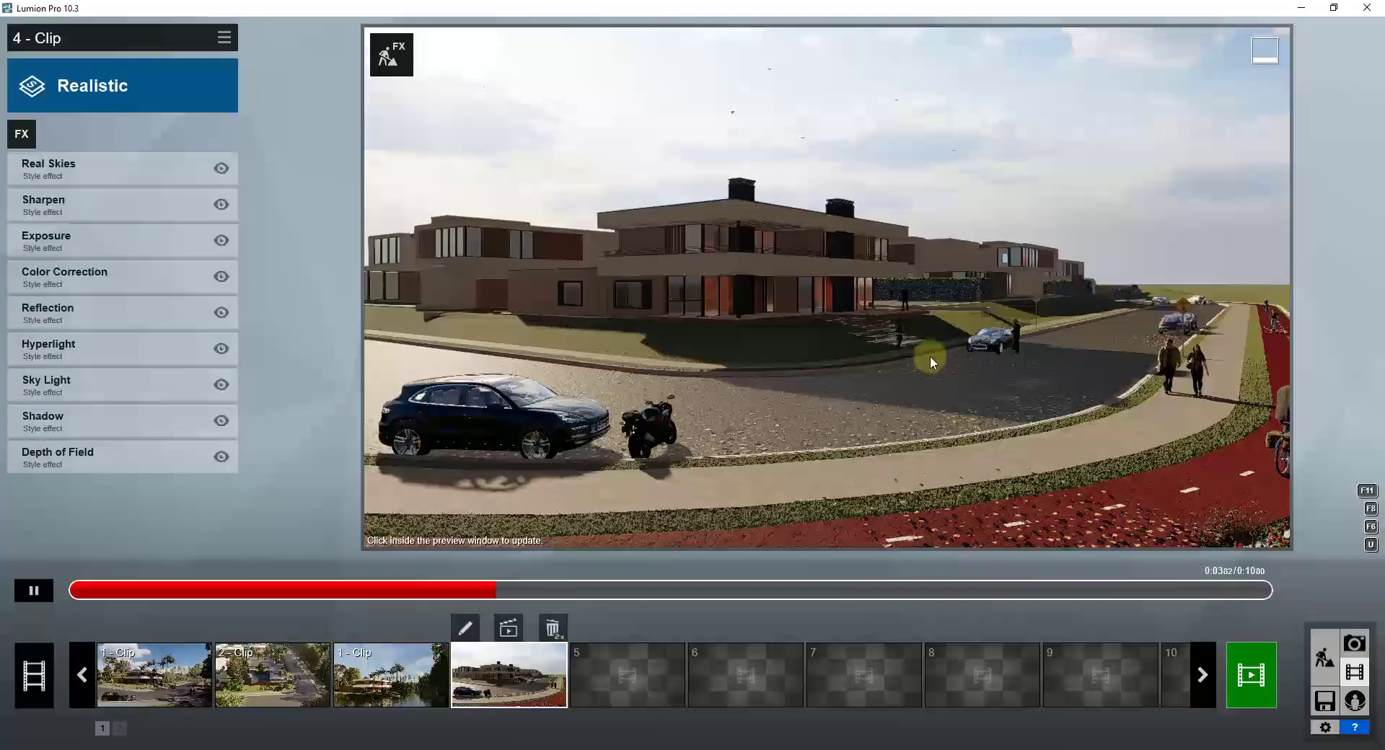
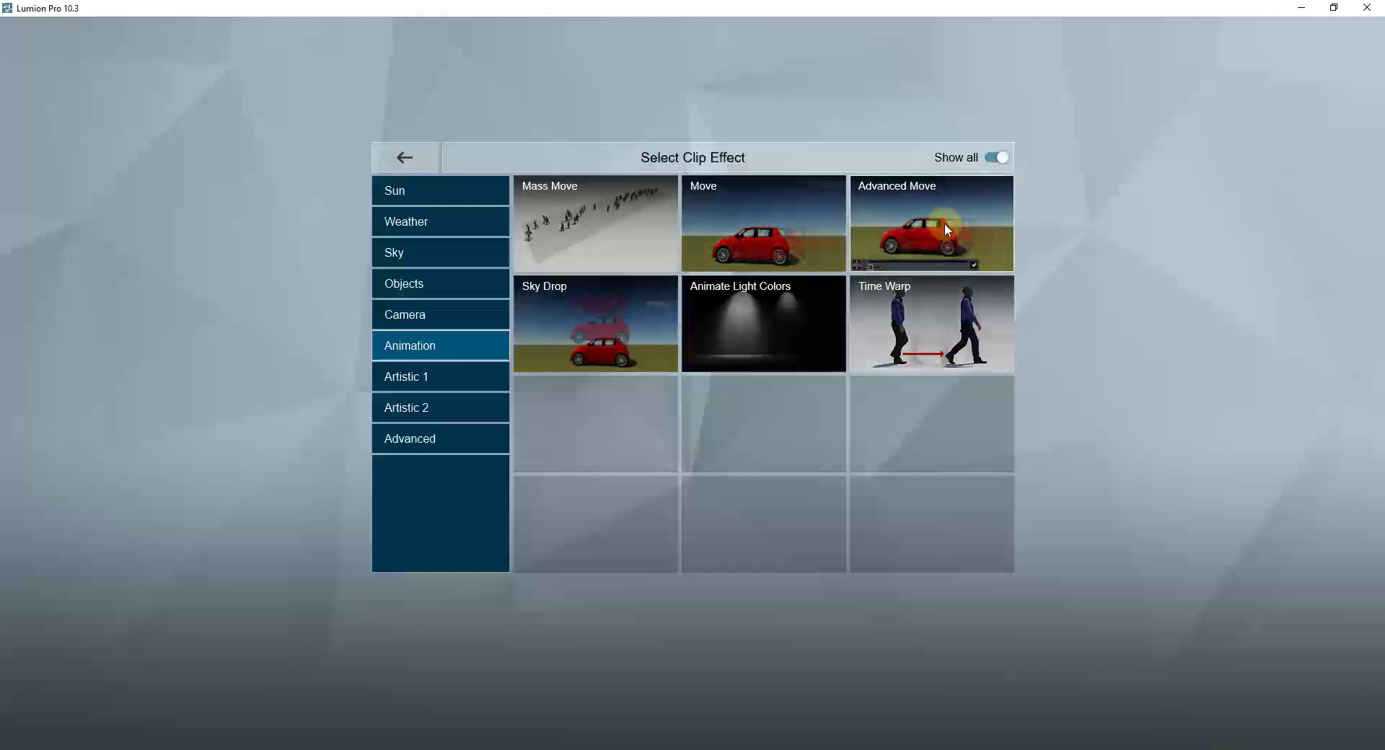
Step: Add the Move animation effect to the fourth clip and open it for editing the scene's objects
{"action": "left_click", "coordinate": [808, 245]}
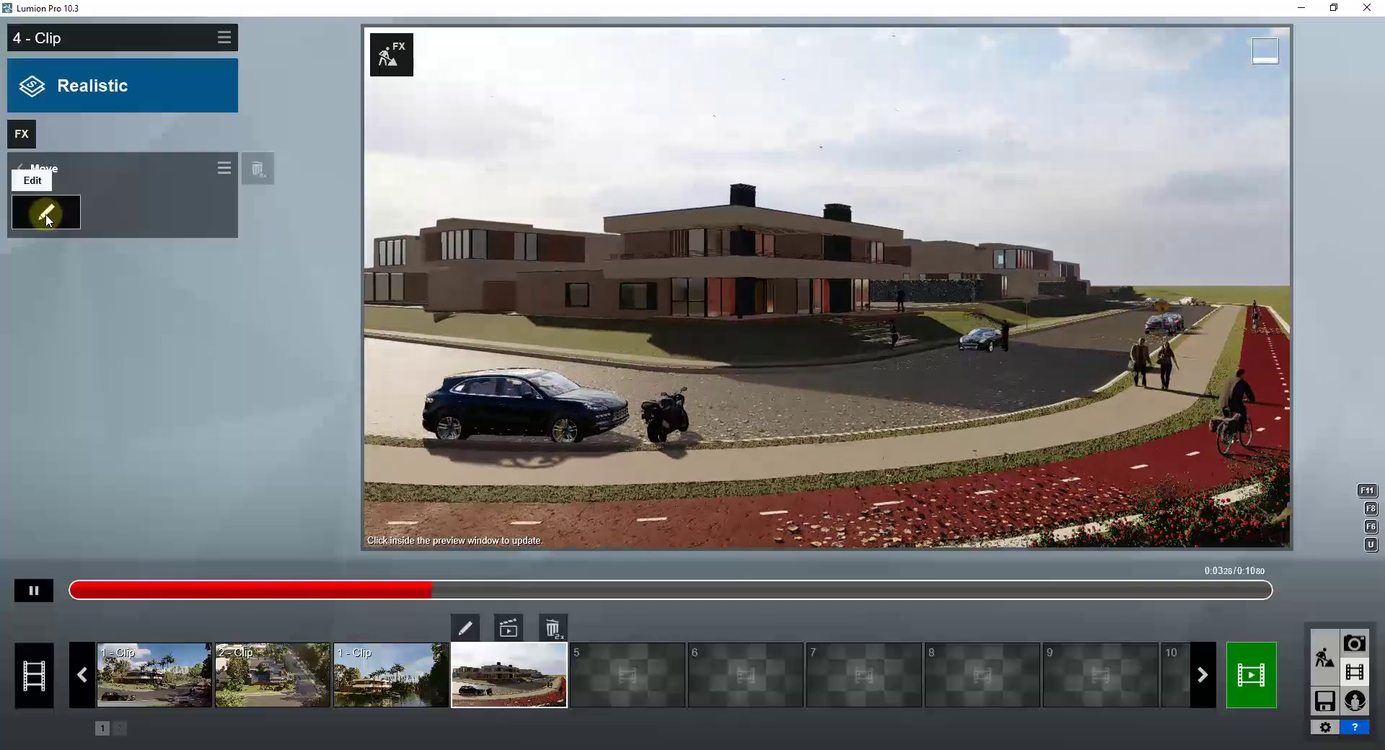
{"action": "left_click", "coordinate": [46, 215]}
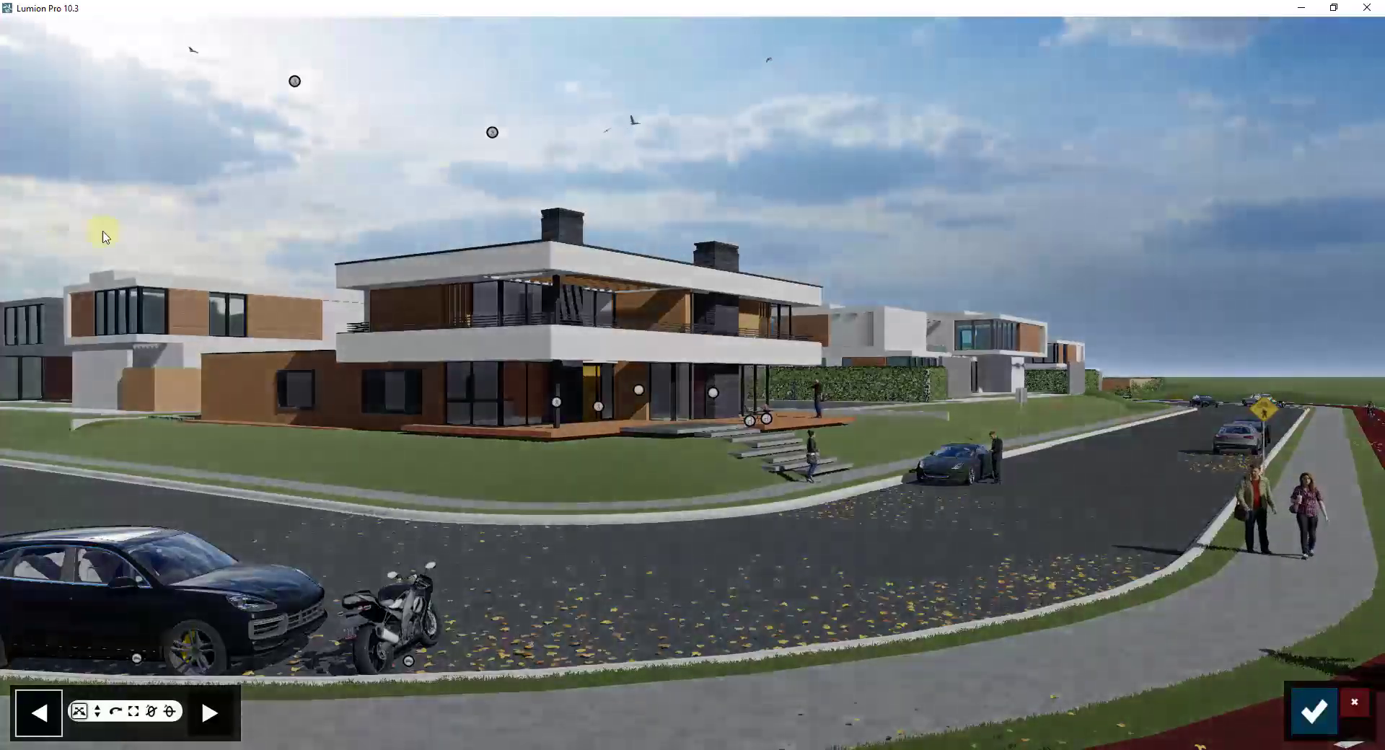
{"action": "left_click", "coordinate": [814, 483]}
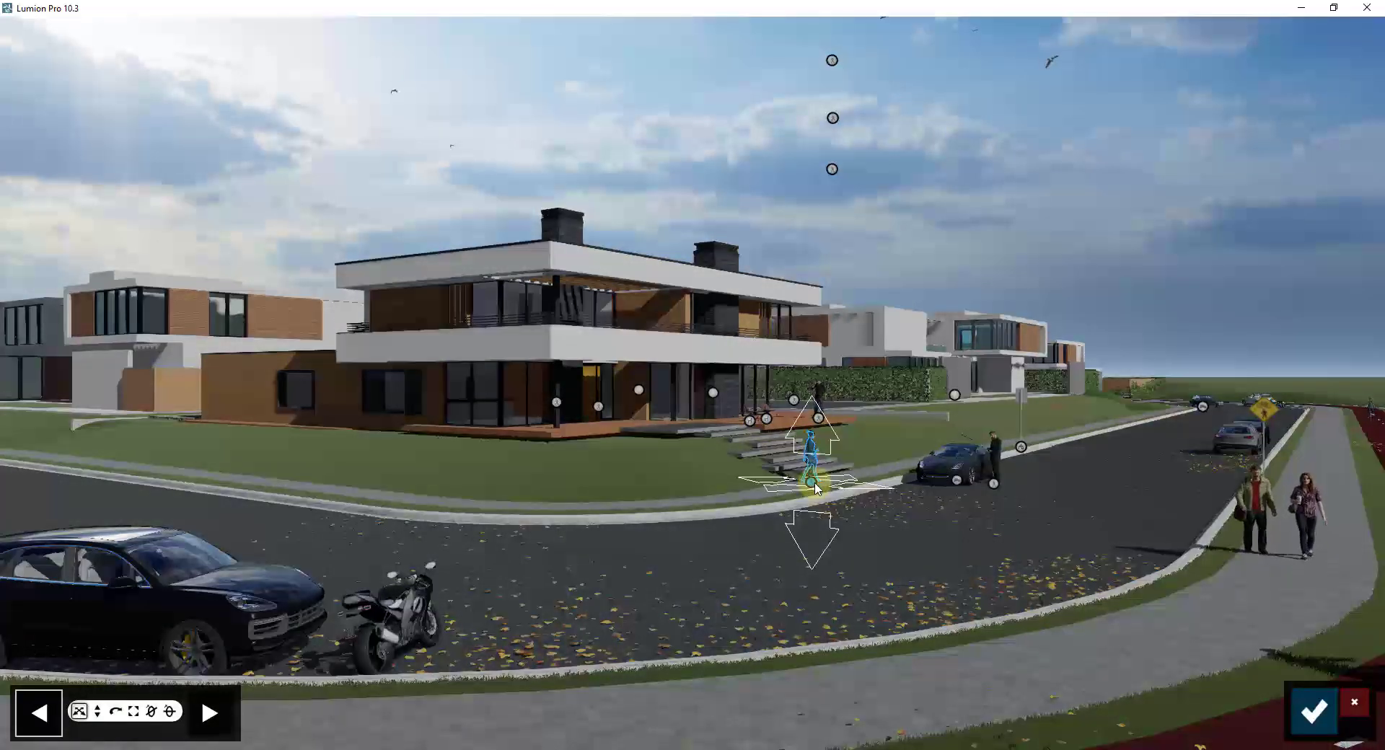
{"action": "left_click", "coordinate": [965, 525]}
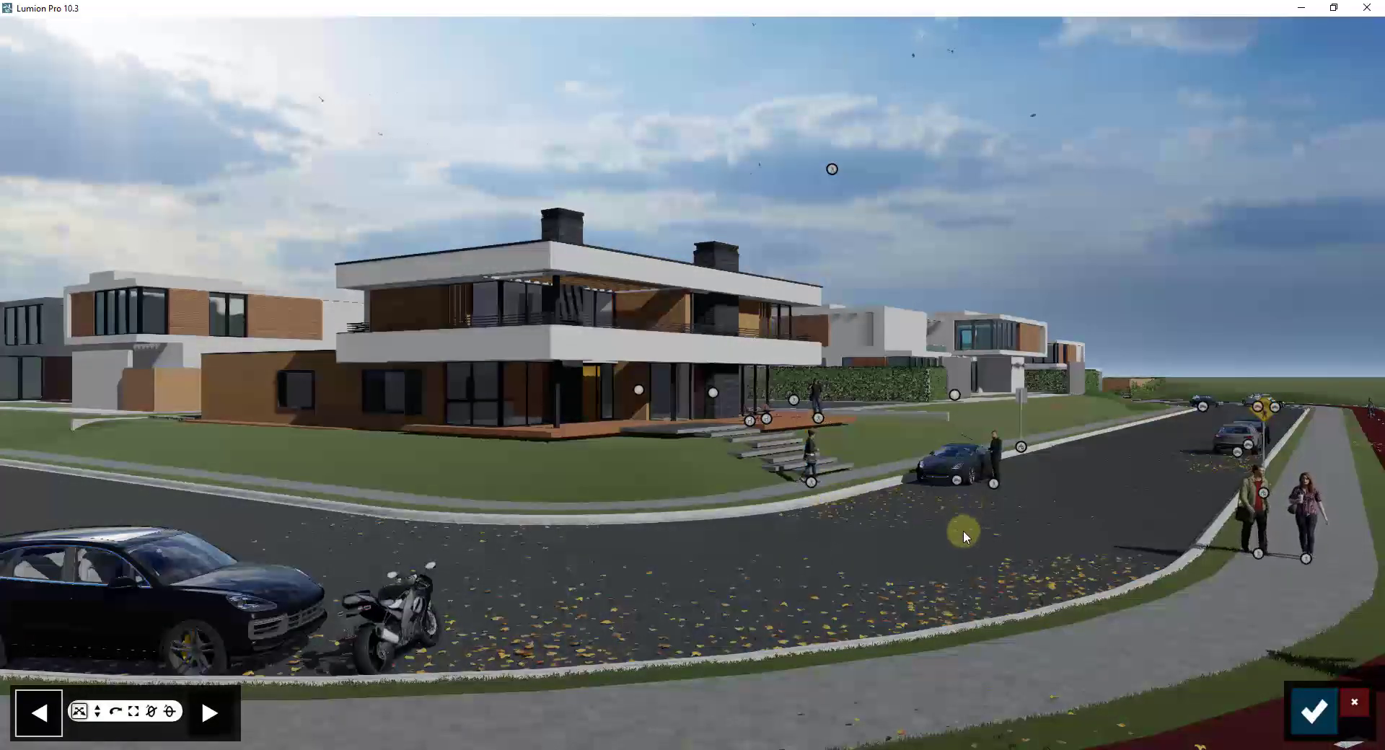
Step: Rotate the walking woman by the villa's entrance steps at her start position so she faces the house
{"action": "key", "text": "w"}
{"action": "right_click_drag", "start_coordinate": [938, 518], "coordinate": [647, 477]}
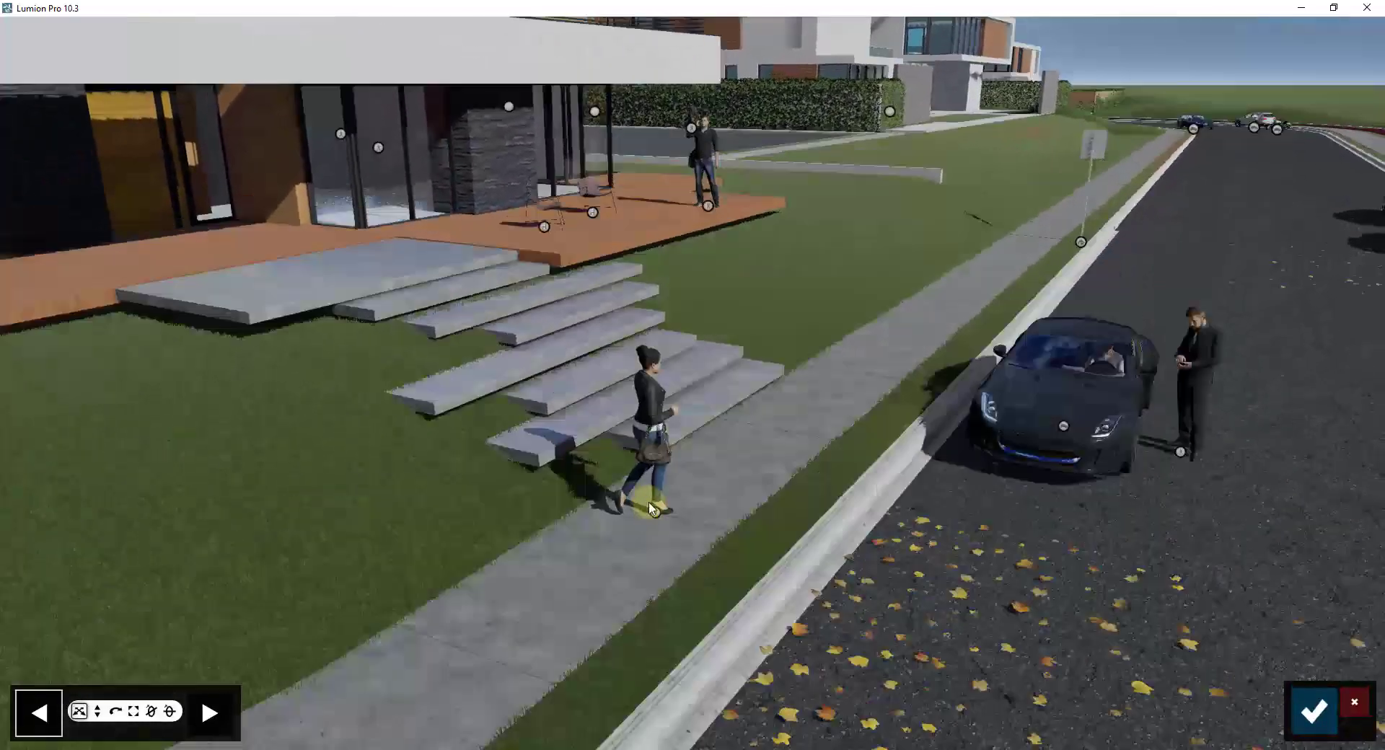
{"action": "left_click", "coordinate": [654, 513]}
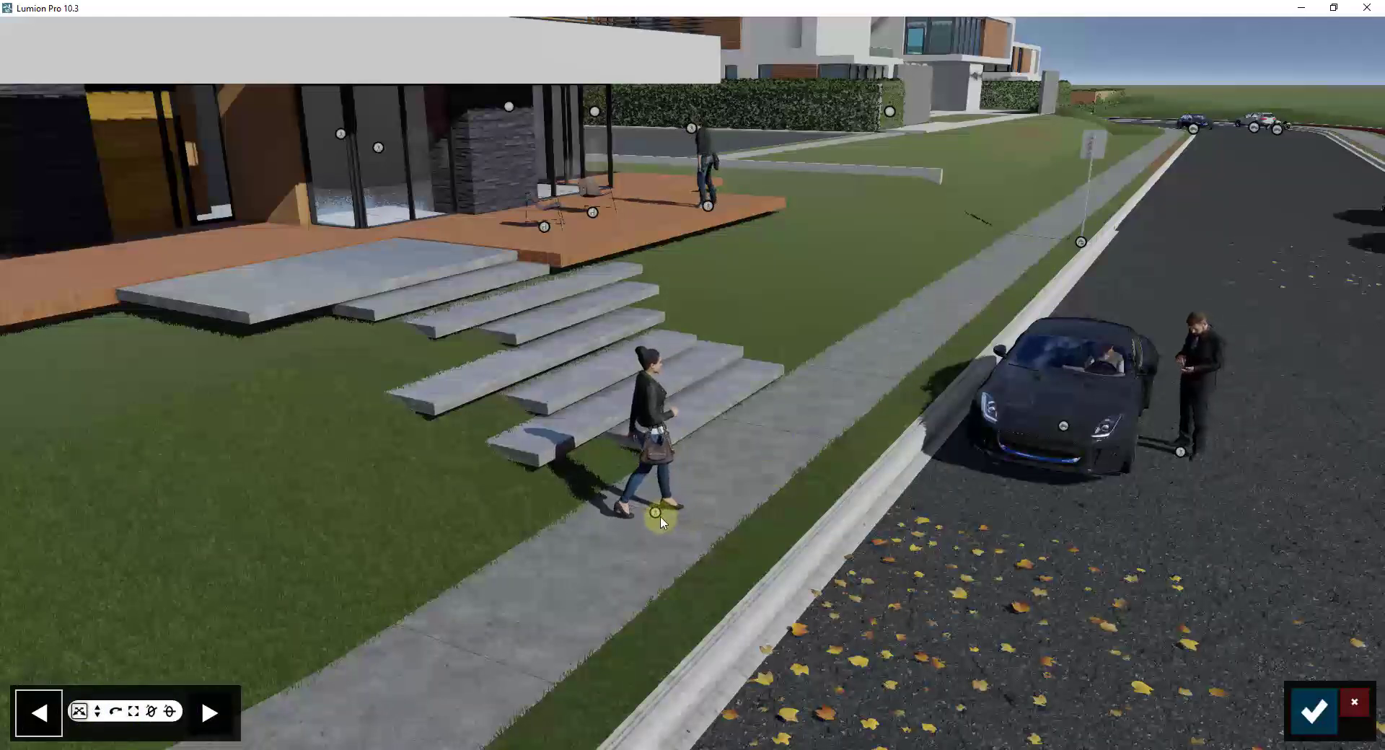
{"action": "left_click", "coordinate": [114, 713]}
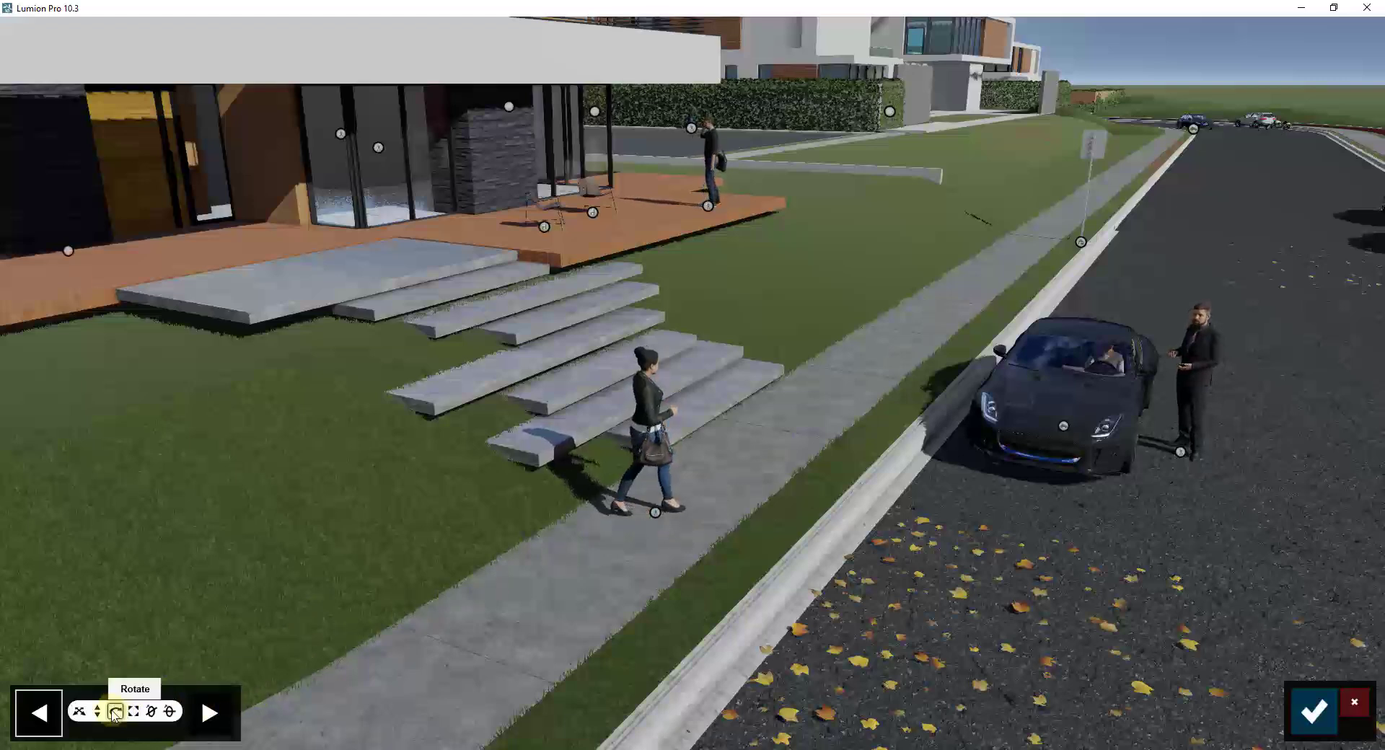
{"action": "left_click_drag", "start_coordinate": [653, 513], "coordinate": [745, 473]}
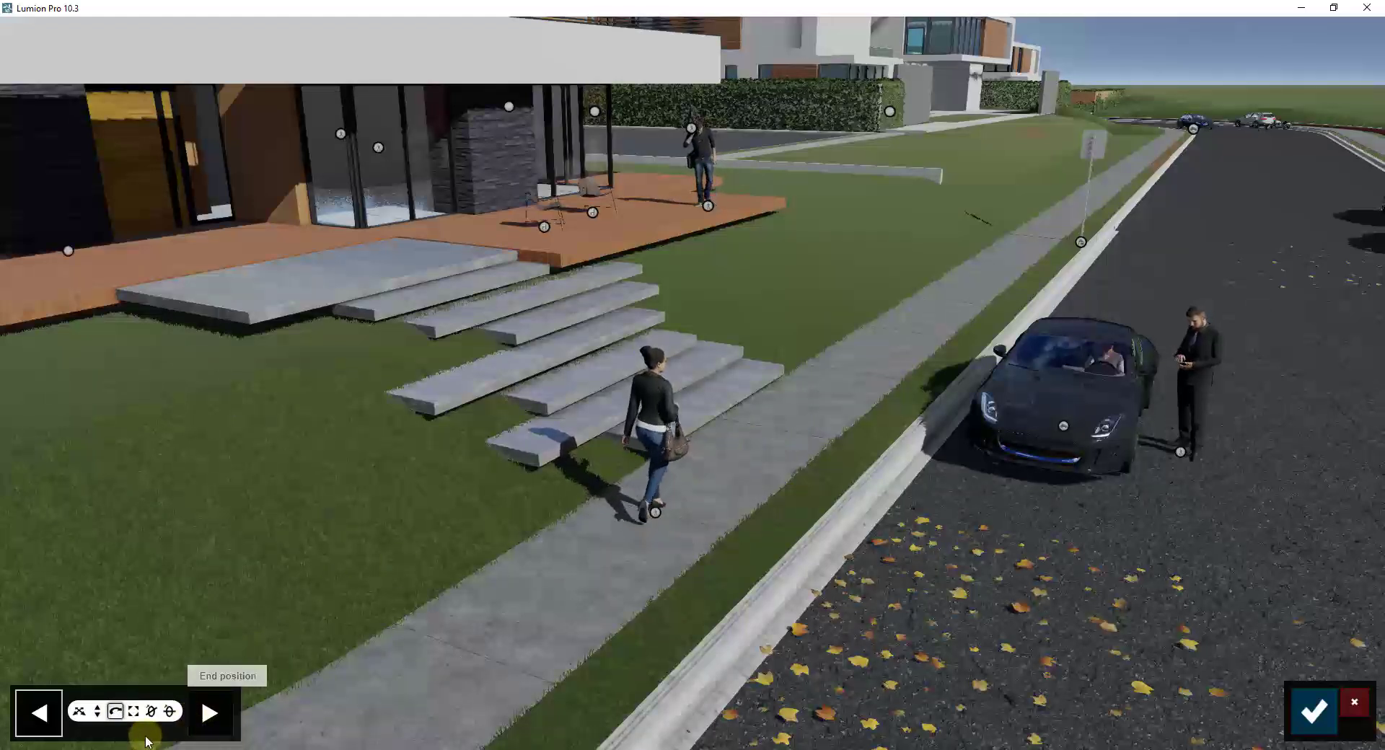
Step: Rotate the walking woman at her end position so she faces the house as she does at the start position
{"action": "left_click", "coordinate": [33, 728]}
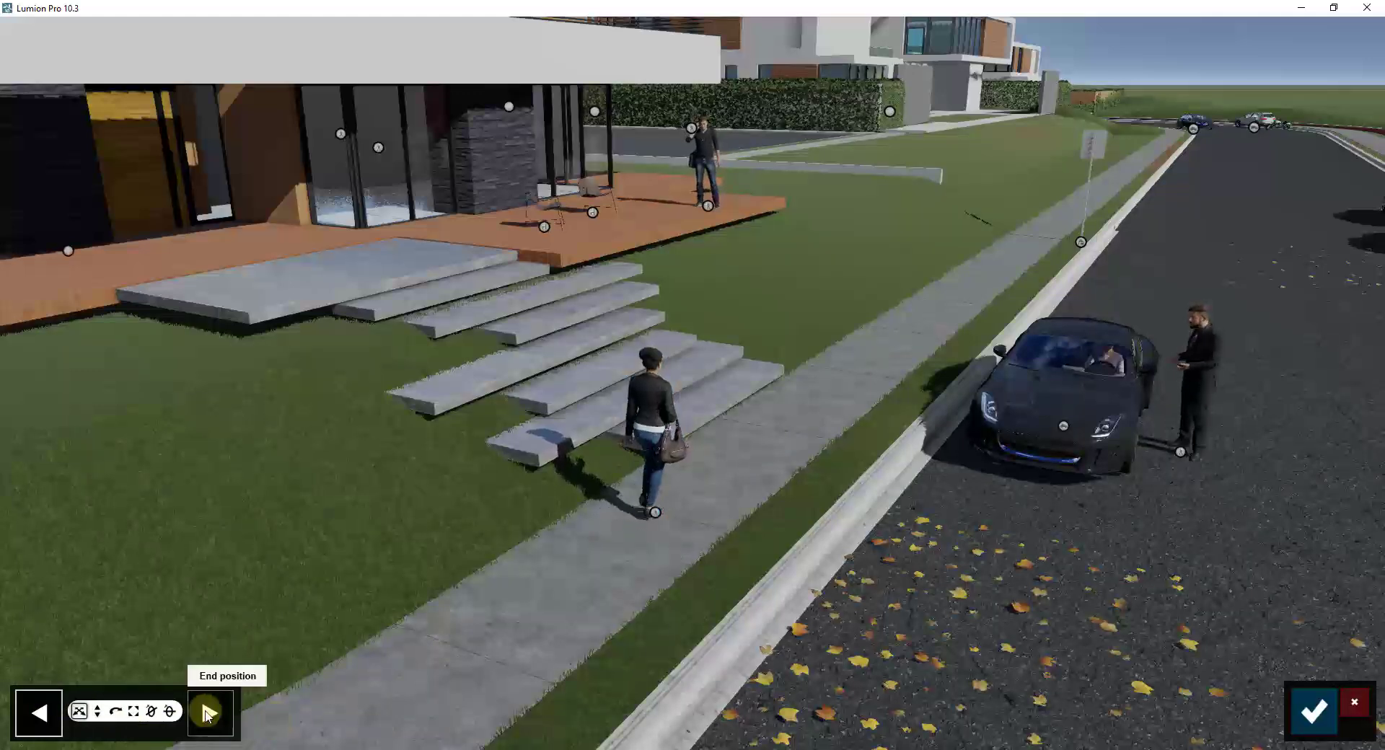
{"action": "left_click", "coordinate": [208, 713]}
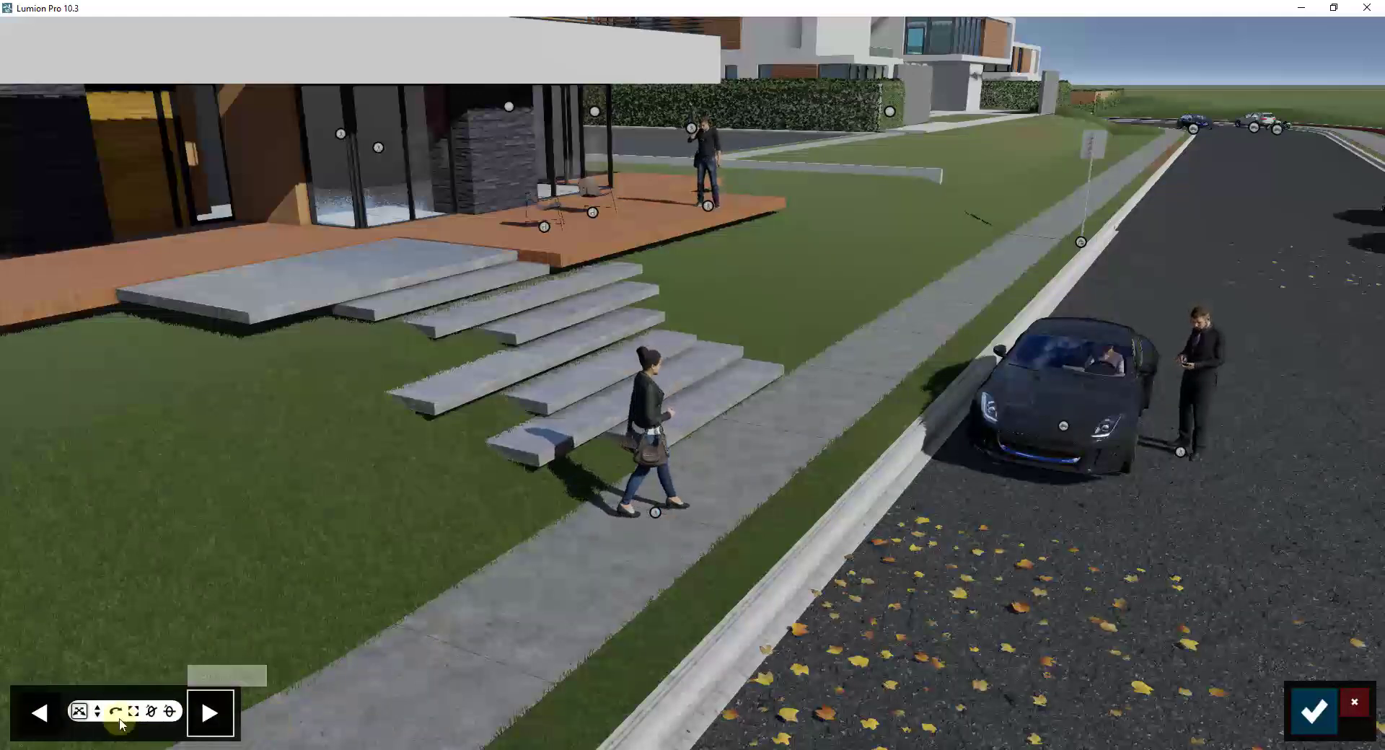
{"action": "left_click", "coordinate": [113, 718]}
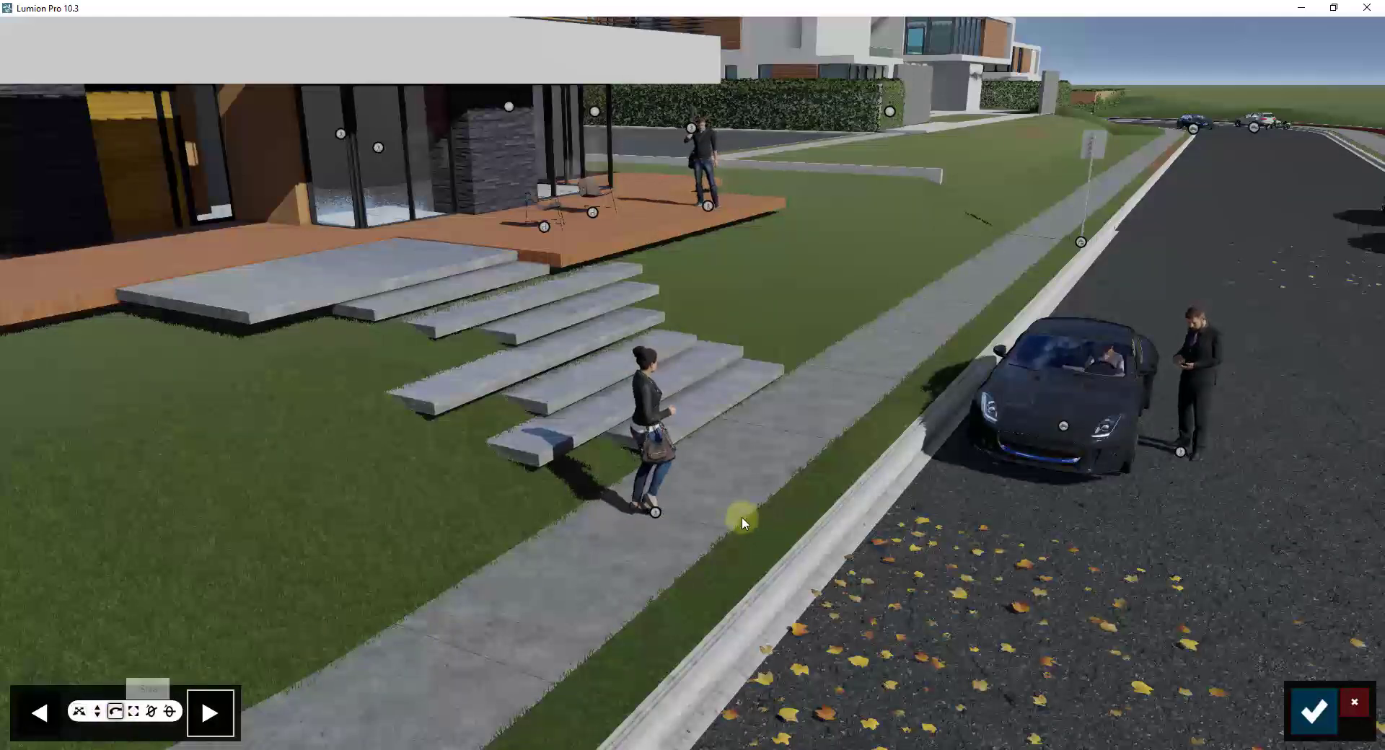
{"action": "left_click_drag", "start_coordinate": [654, 512], "coordinate": [752, 449]}
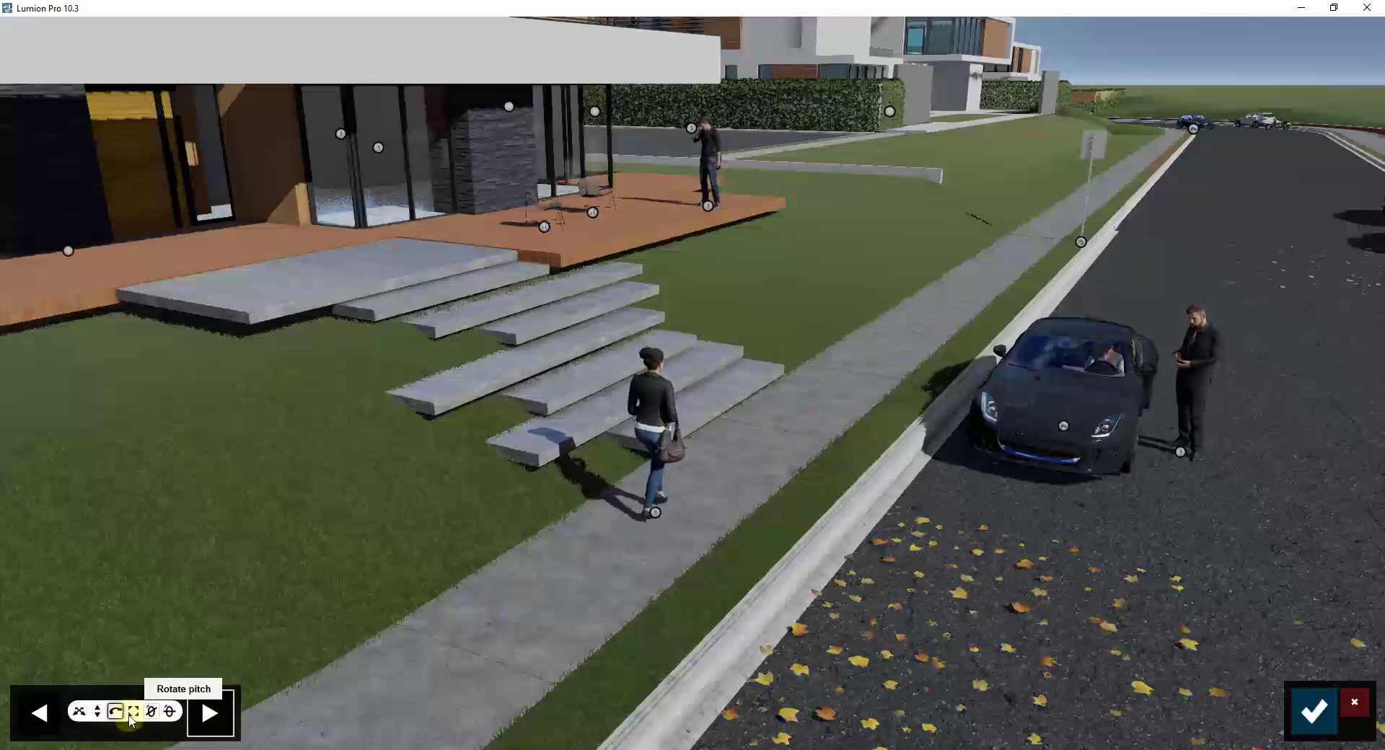
Step: Move the walking woman's end position about 4.07 m along the sidewalk past the entrance steps and save the Move edit
{"action": "key", "text": "m"}
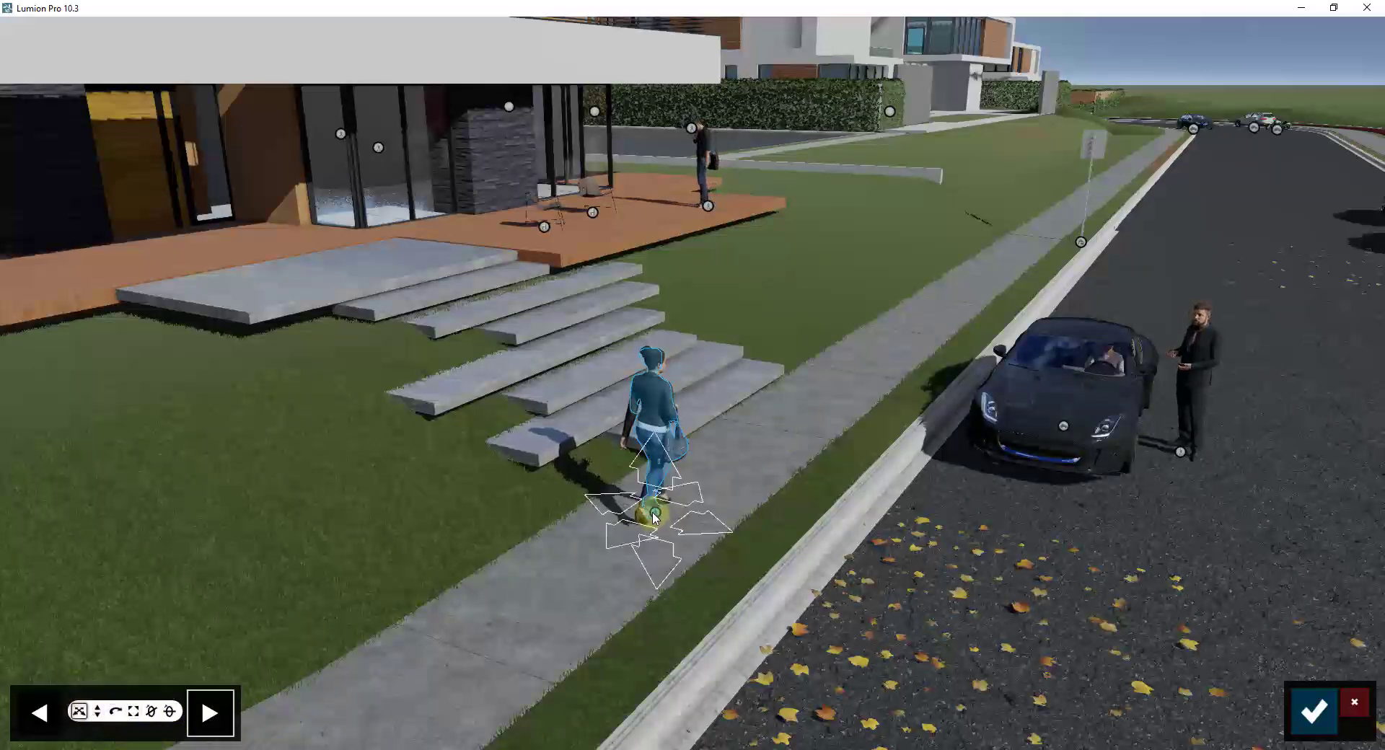
{"action": "left_click_drag", "start_coordinate": [660, 516], "coordinate": [820, 406]}
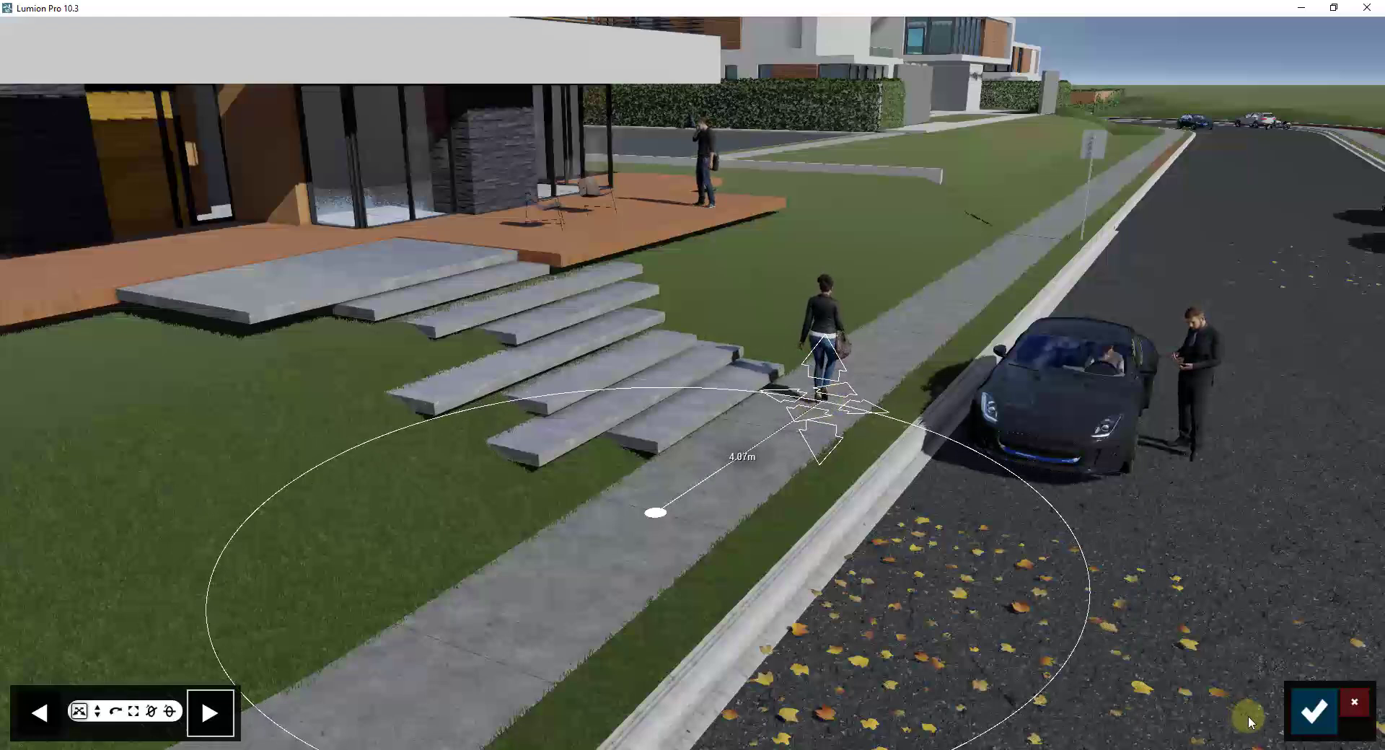
{"action": "left_click", "coordinate": [1310, 713]}
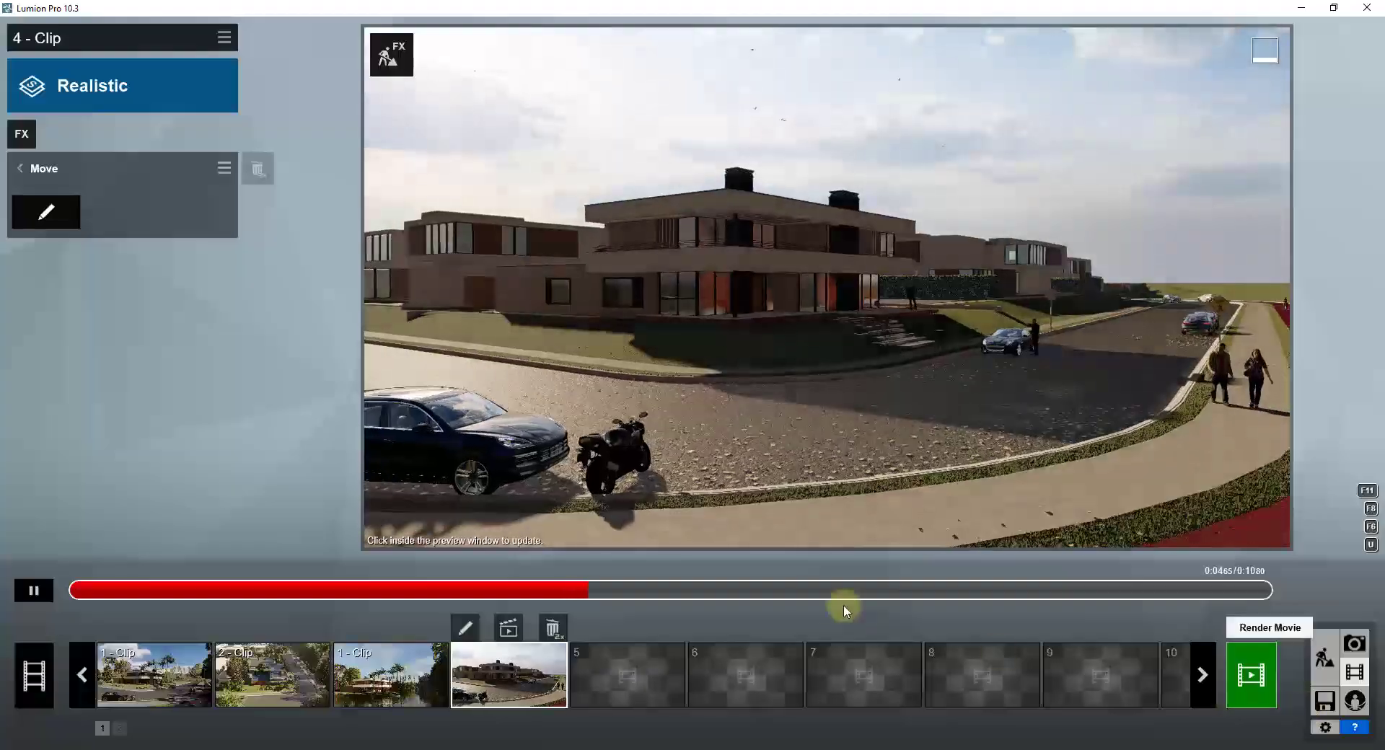
Step: Reopen the Move effect and shift the woman's end position farther along the sidewalk toward the parked car, saving the change
{"action": "left_click", "coordinate": [890, 348]}
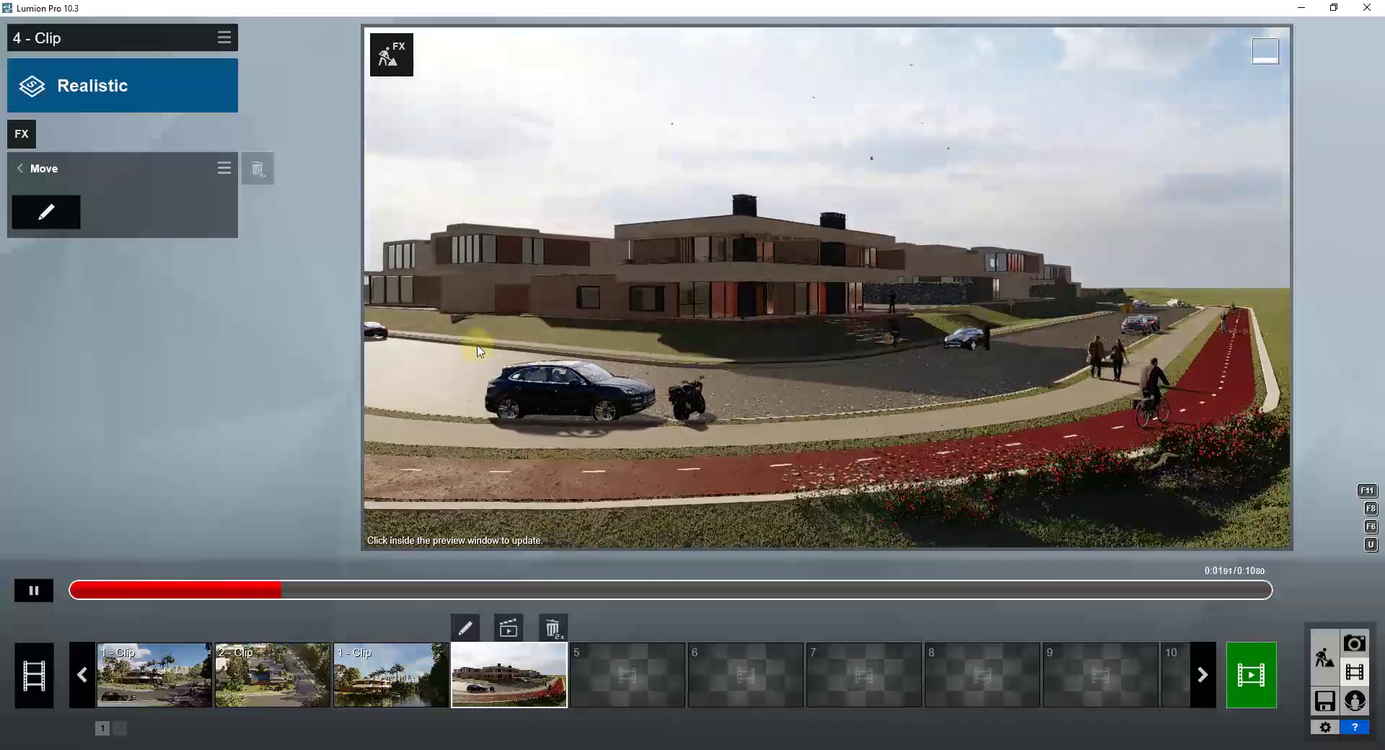
{"action": "left_click", "coordinate": [46, 212]}
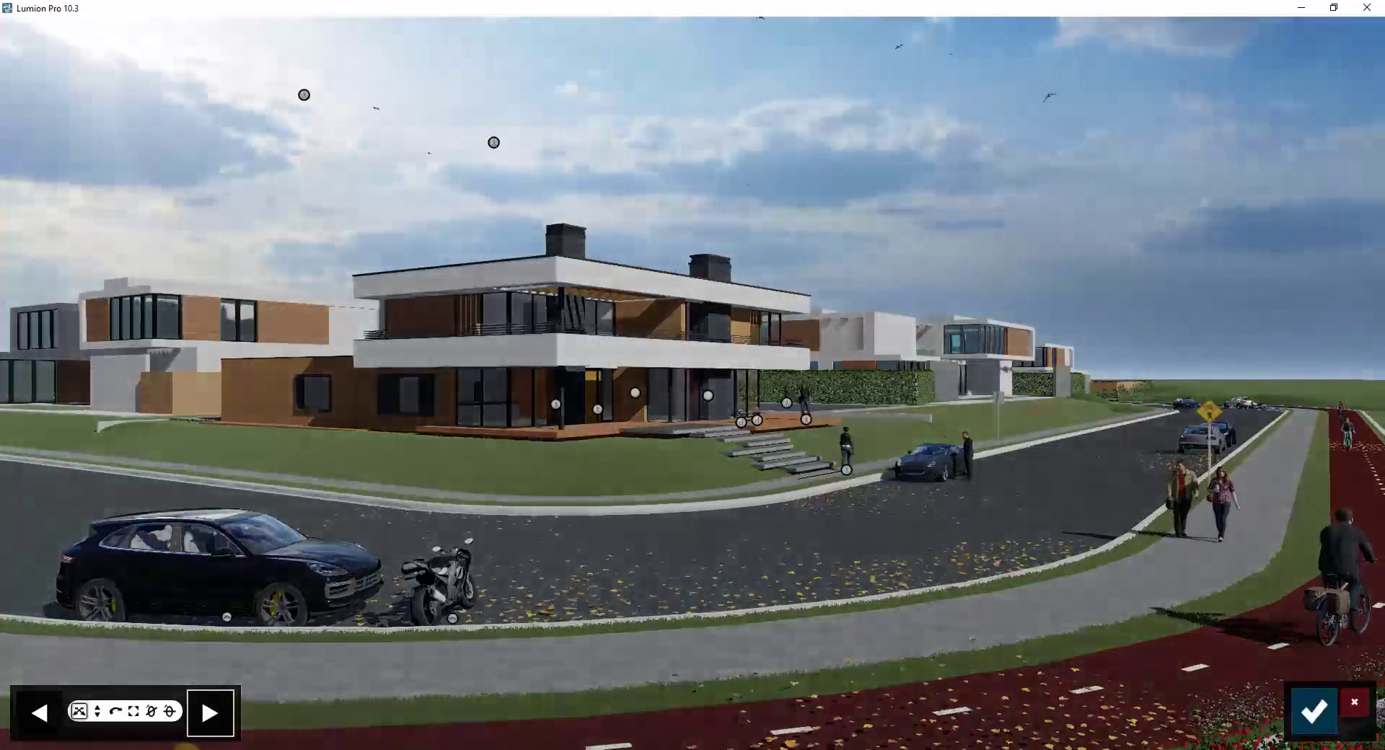
{"action": "left_click_drag", "start_coordinate": [847, 476], "coordinate": [890, 463]}
{"action": "left_click", "coordinate": [1314, 712]}
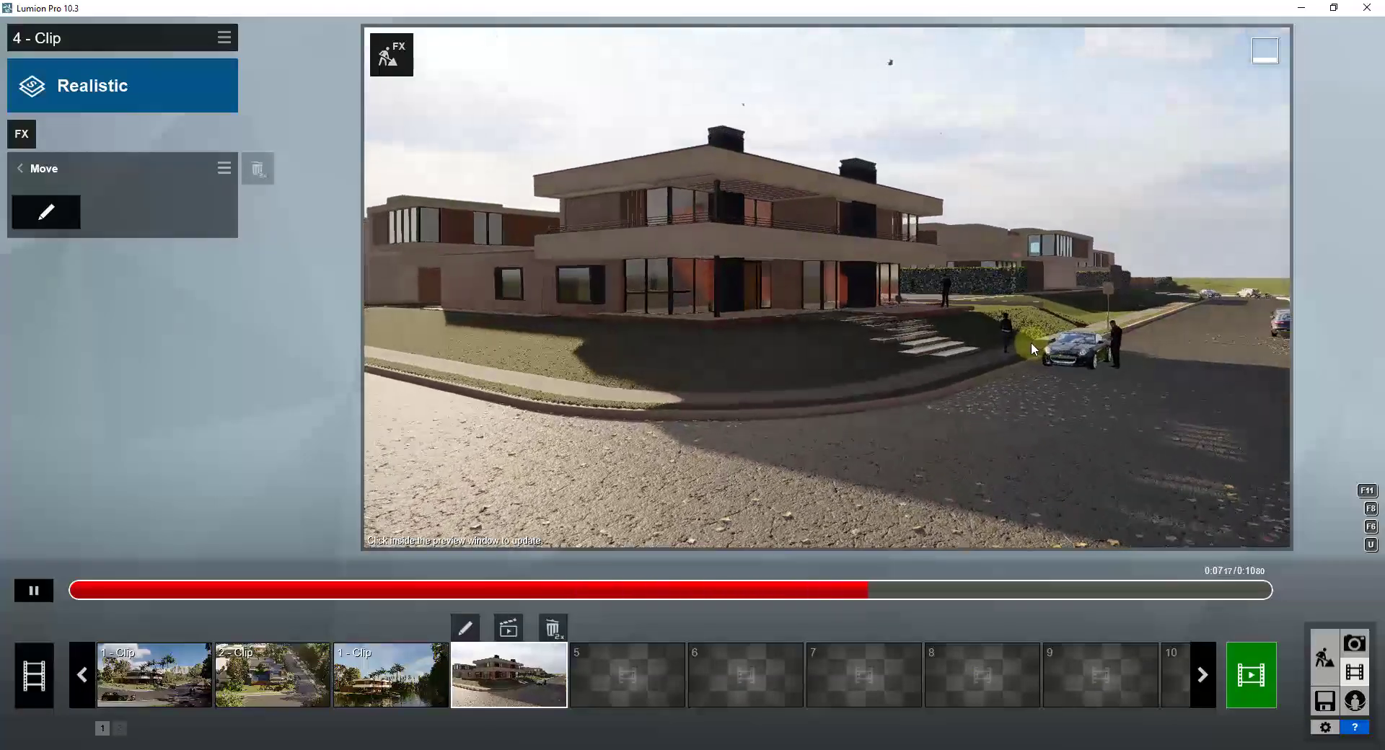
Step: Review the woman's walk by playing and scrubbing the fourth clip, and update the preview near its beginning
{"action": "left_click", "coordinate": [940, 410]}
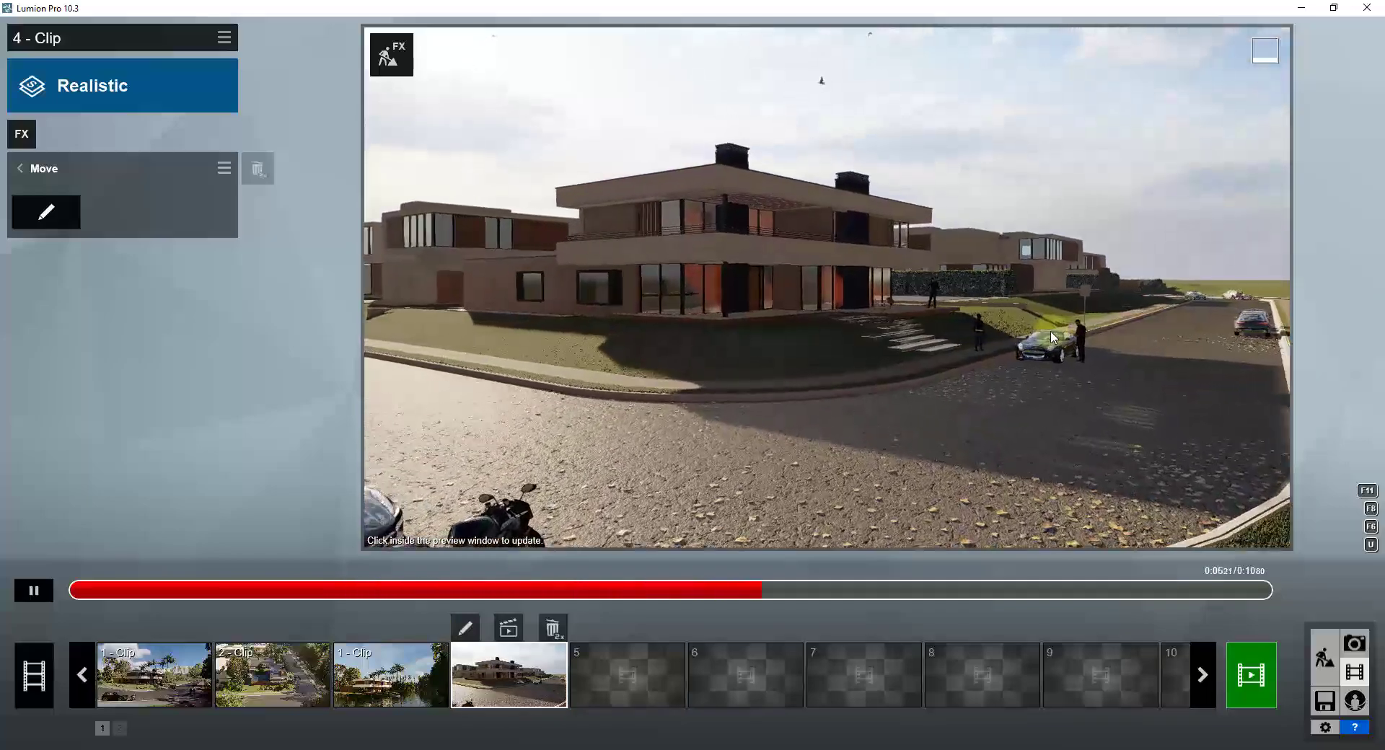
{"action": "left_click", "coordinate": [294, 593]}
{"action": "left_click_drag", "start_coordinate": [293, 597], "coordinate": [123, 593]}
{"action": "left_click", "coordinate": [33, 591]}
{"action": "left_click", "coordinate": [1127, 443]}
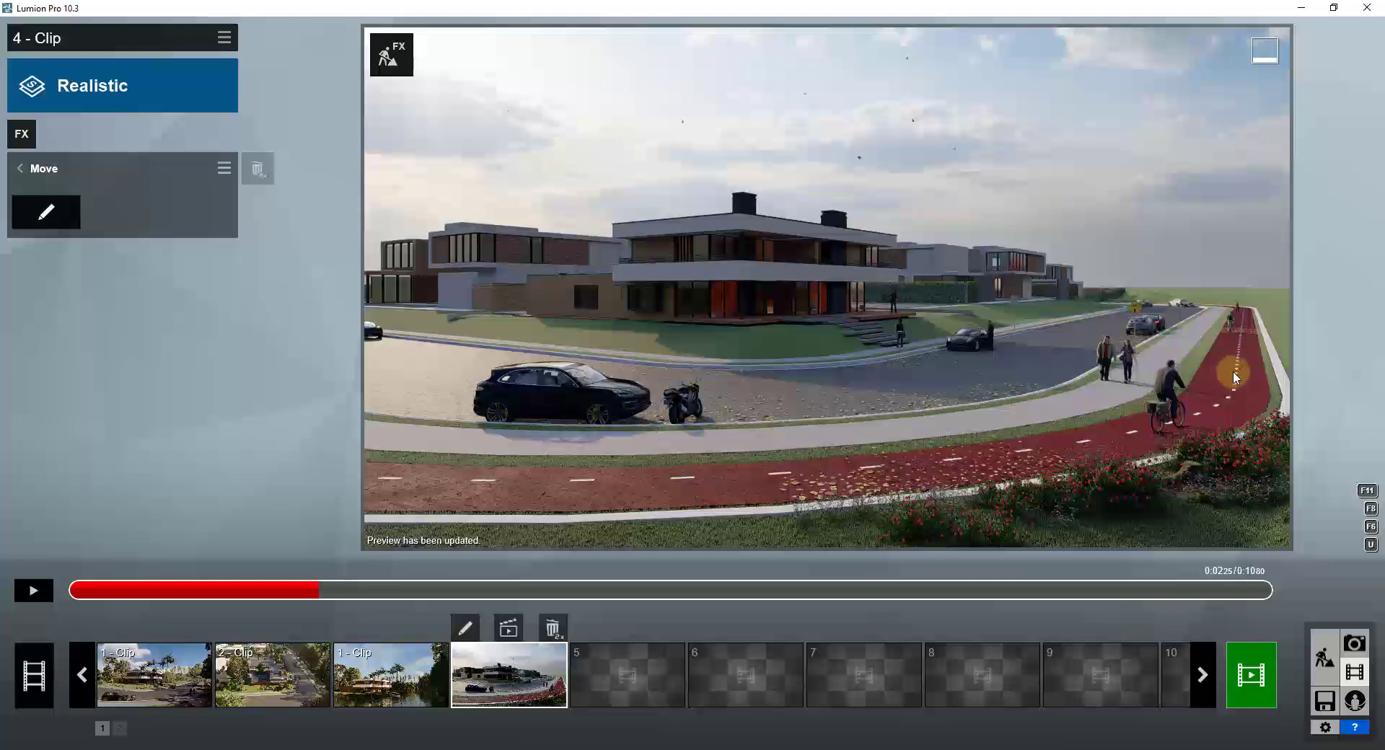
Step: Add the Advanced Move animation effect to the fourth clip, open it for editing and select the near cyclist on the red bike path
{"action": "left_click", "coordinate": [20, 135]}
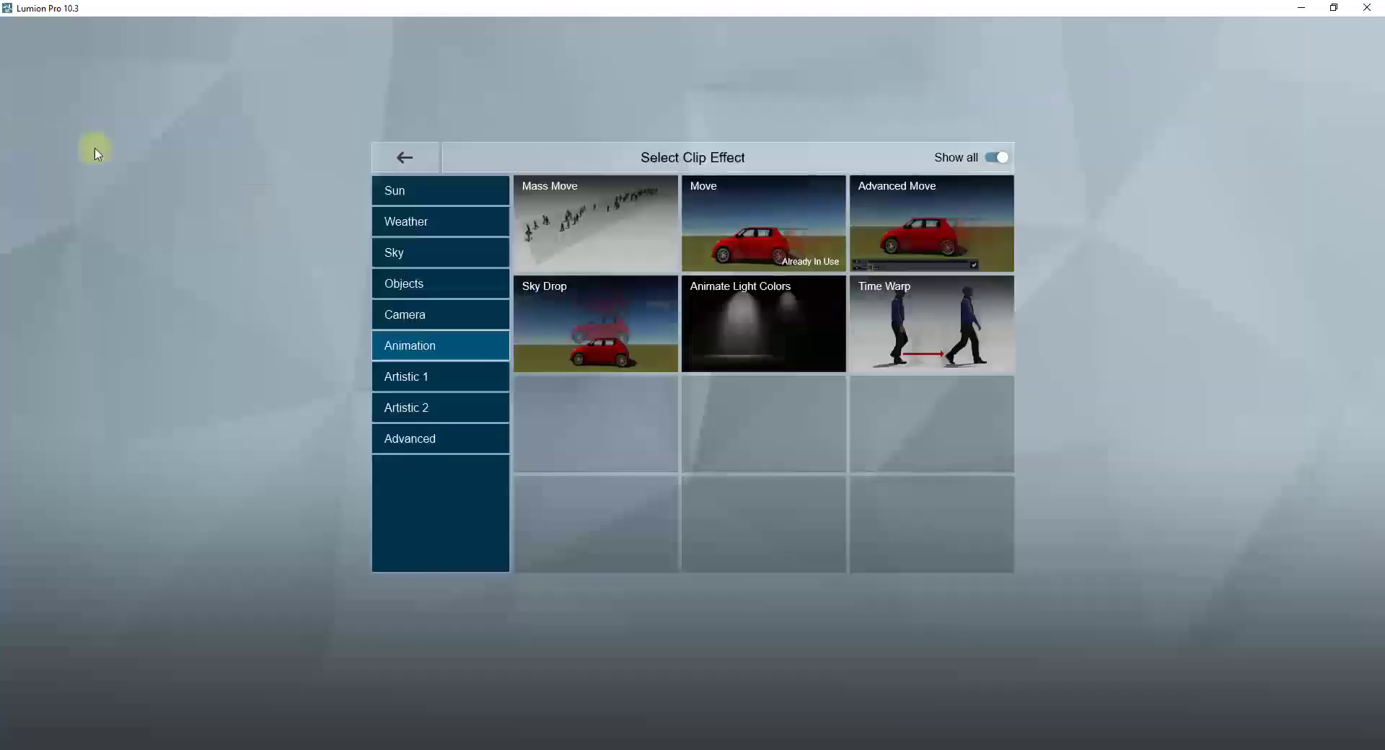
{"action": "left_click", "coordinate": [937, 214]}
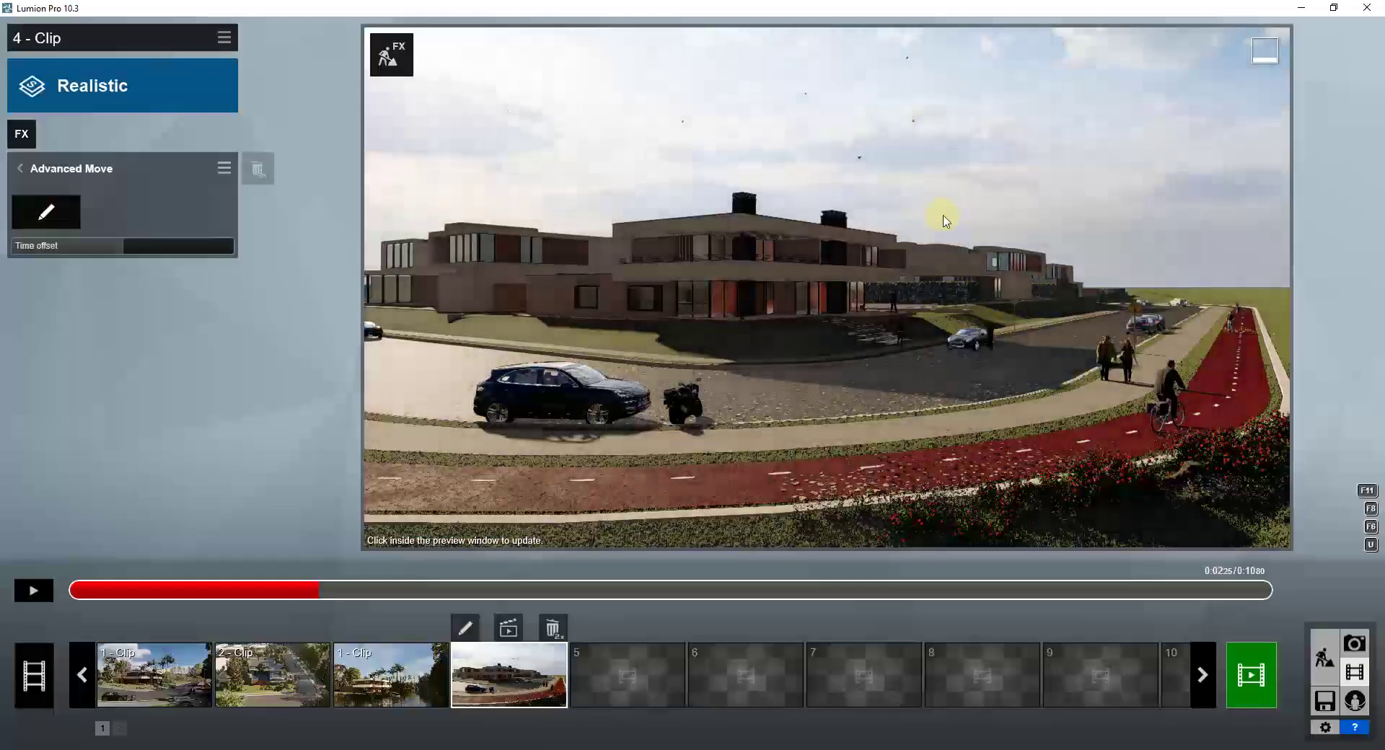
{"action": "left_click", "coordinate": [46, 214]}
{"action": "left_click", "coordinate": [1201, 598]}
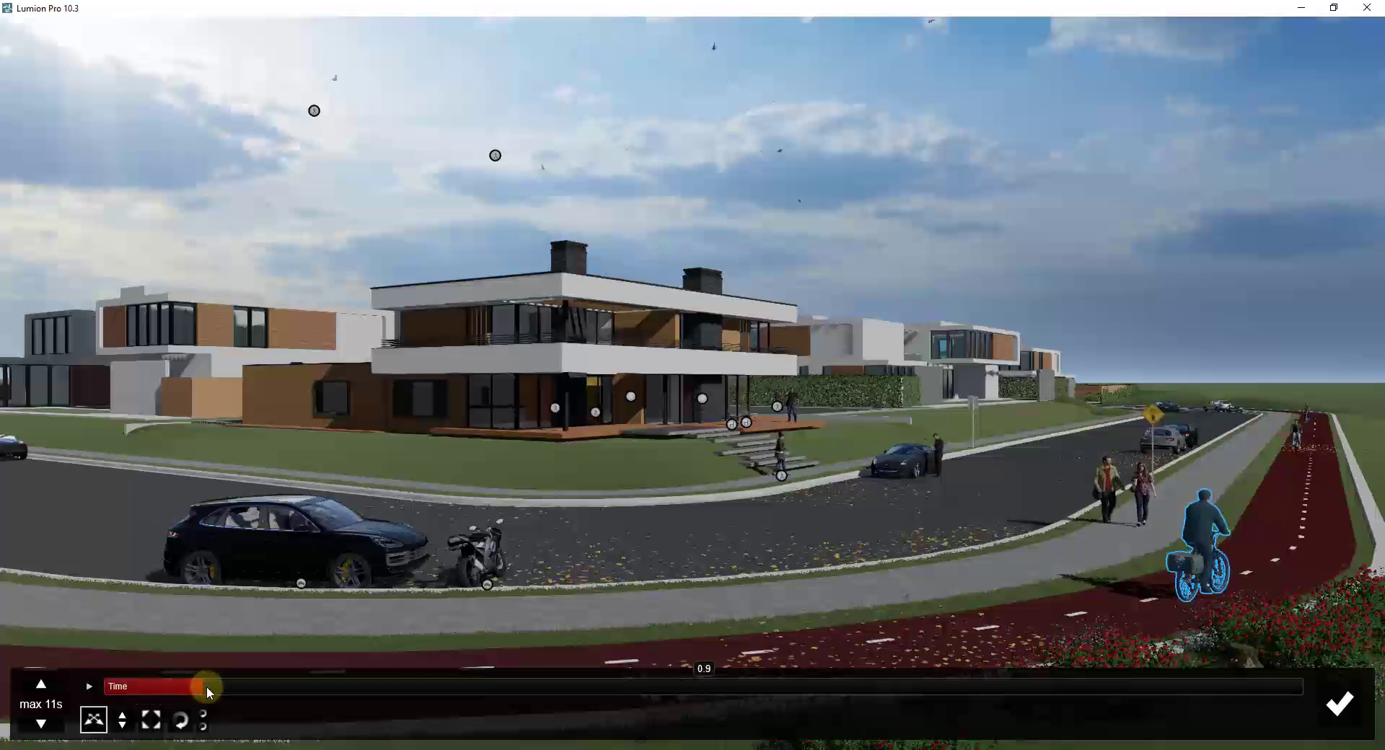
Step: Set the time to 1.0 s and move the cyclist about 5.12 m along the red bike path to create a key
{"action": "left_click_drag", "start_coordinate": [275, 686], "coordinate": [301, 687]}
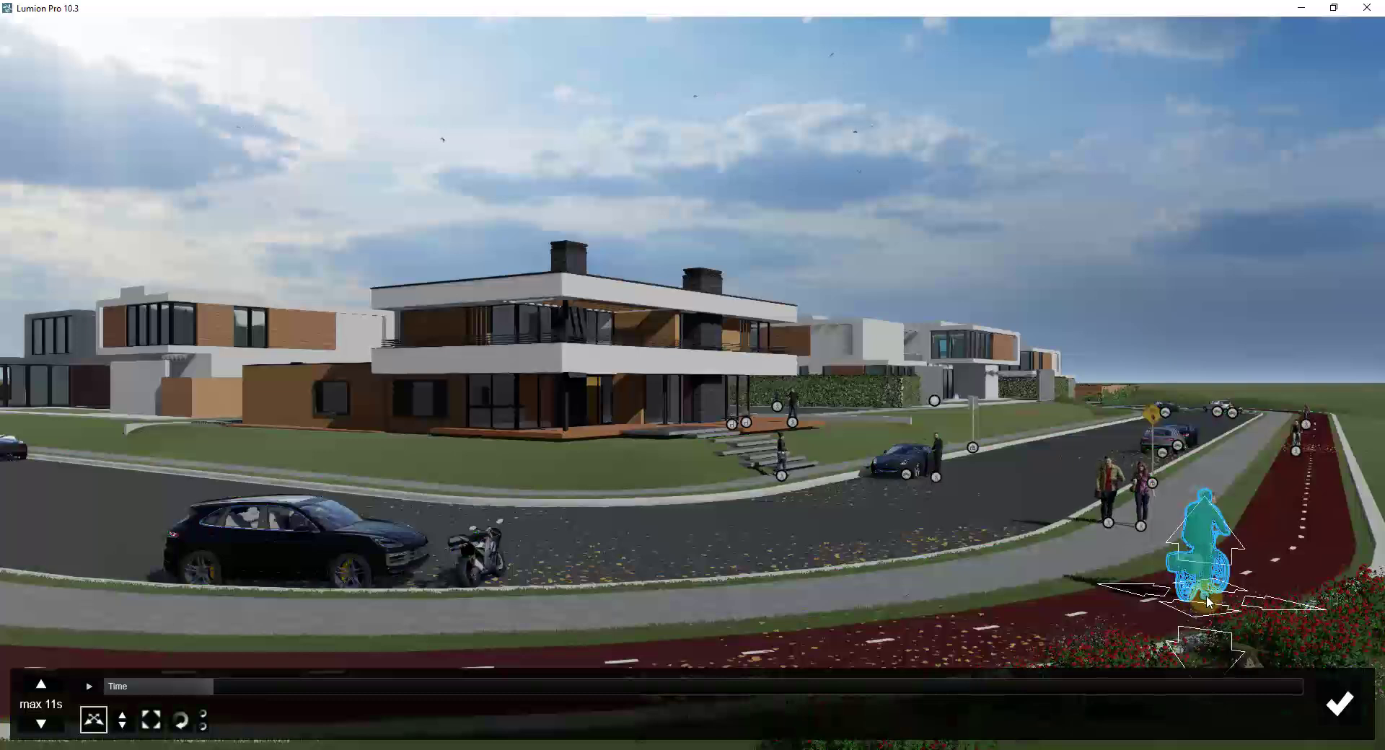
{"action": "left_click_drag", "start_coordinate": [1238, 598], "coordinate": [1303, 574]}
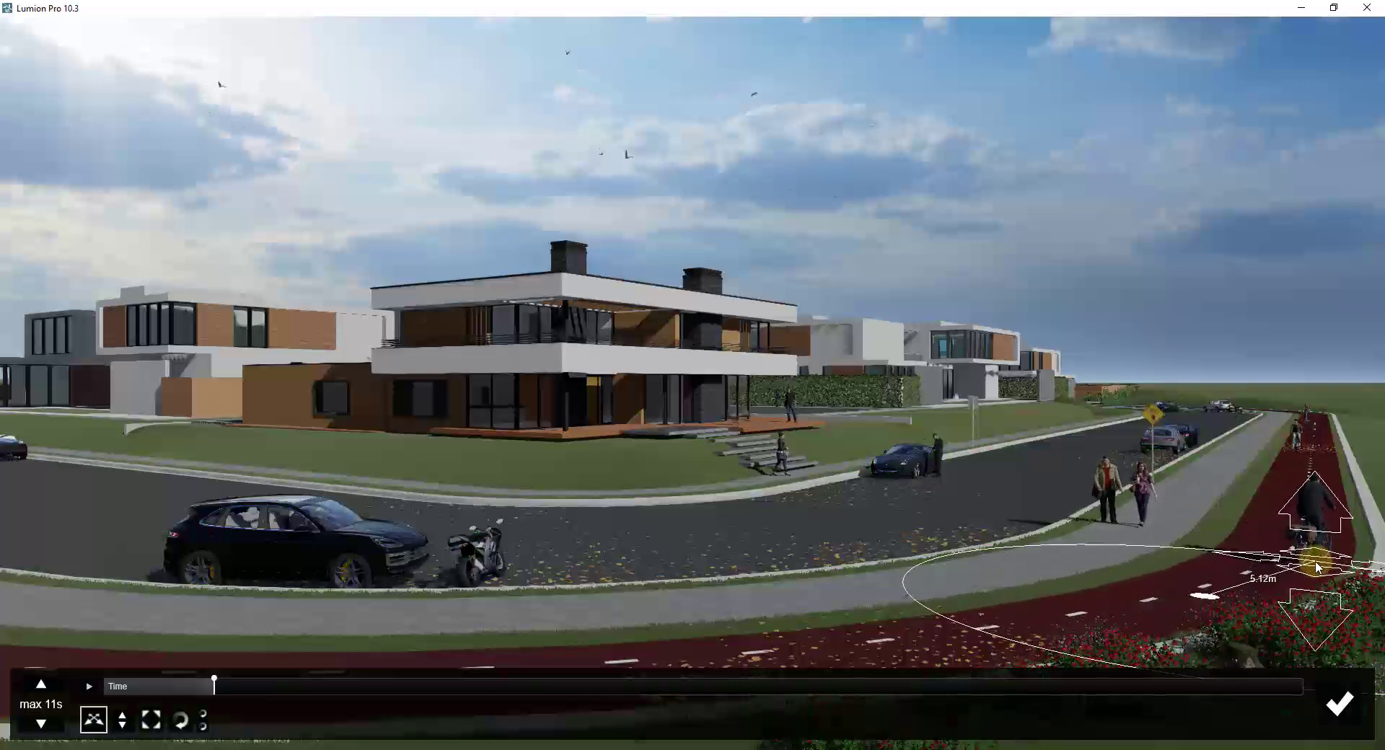
{"action": "left_click_drag", "start_coordinate": [1315, 566], "coordinate": [1315, 565]}
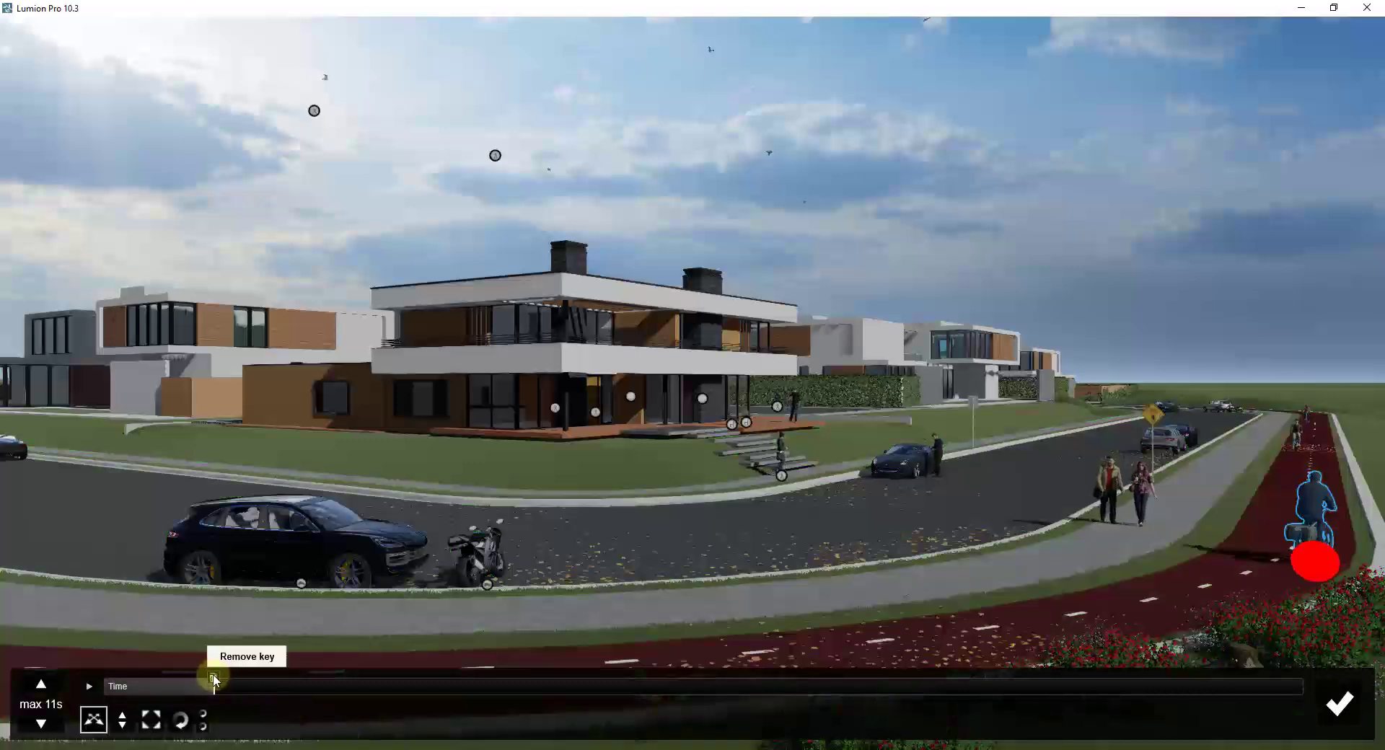
{"action": "left_click", "coordinate": [214, 679]}
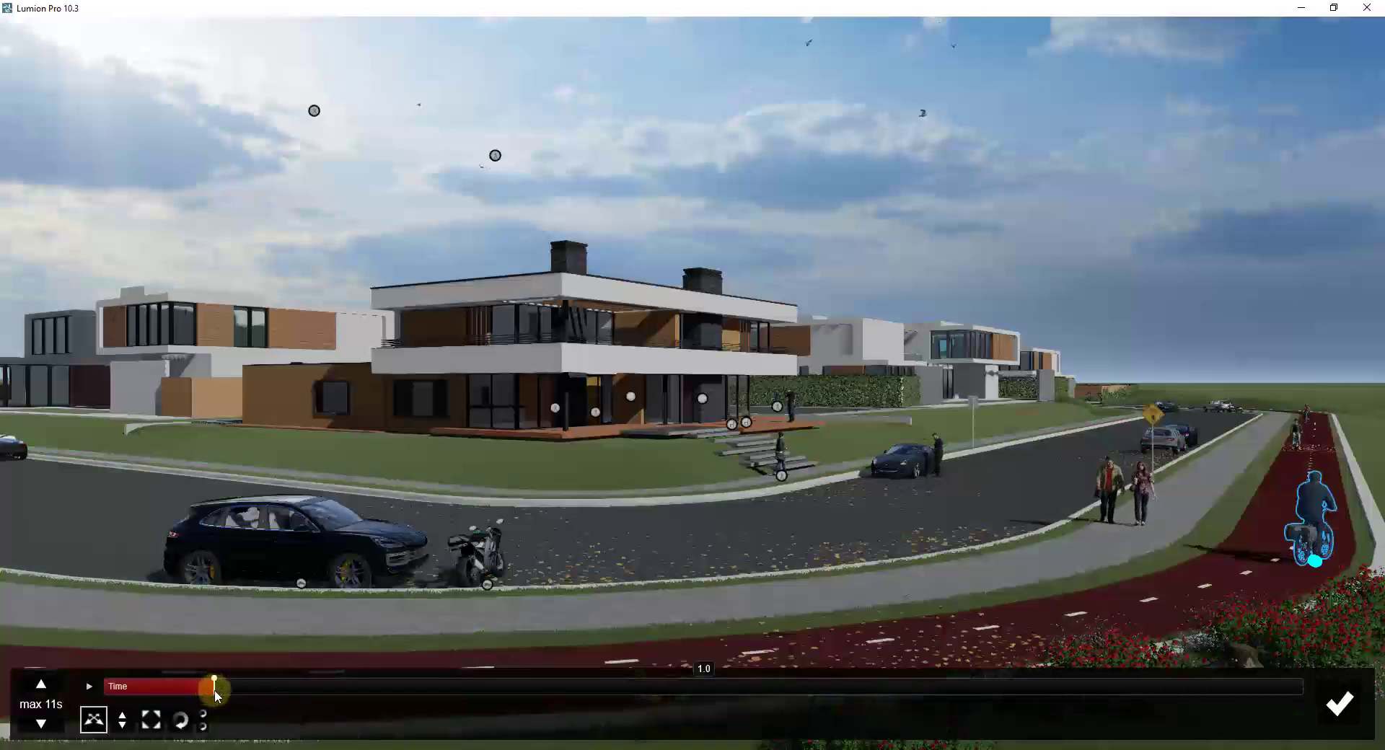
Step: Rotate the cyclist at the 1.0 s key to head straight up the red bike path
{"action": "left_click", "coordinate": [180, 723]}
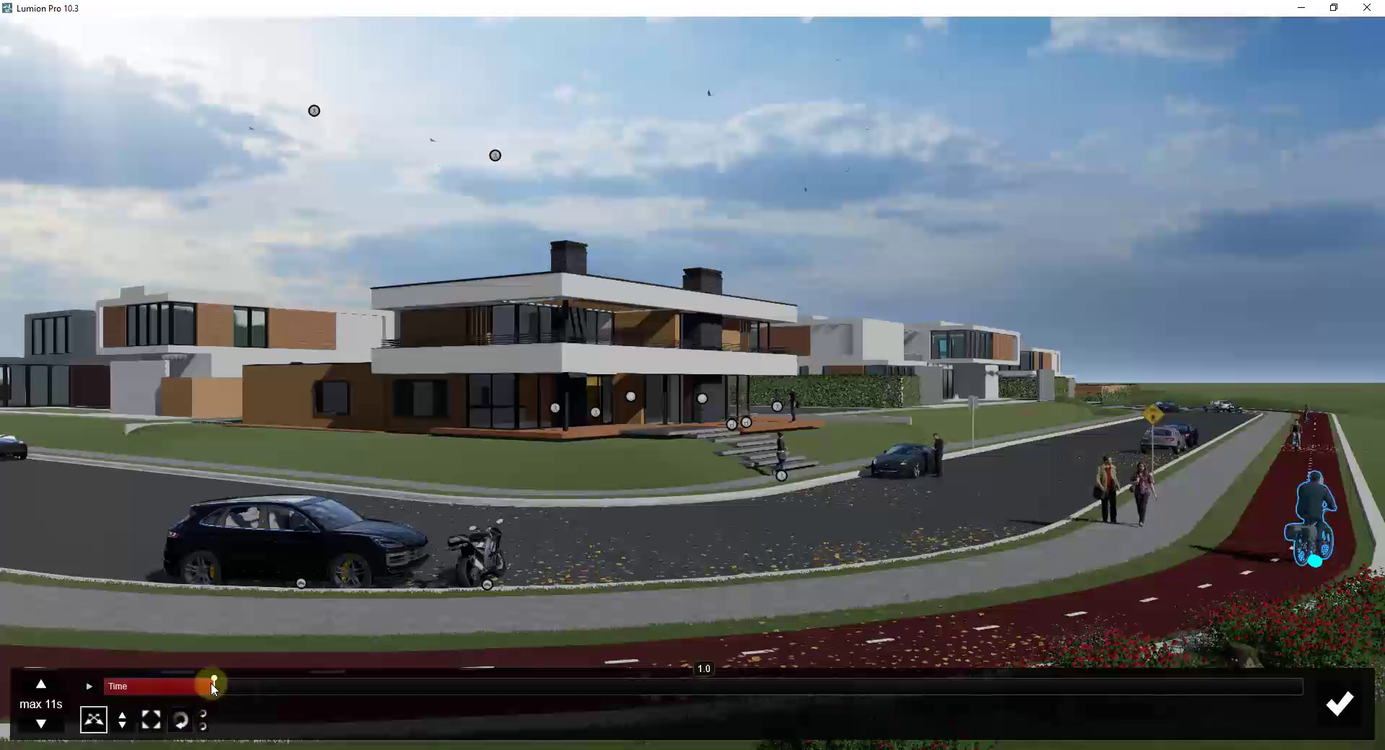
{"action": "left_click", "coordinate": [1316, 563]}
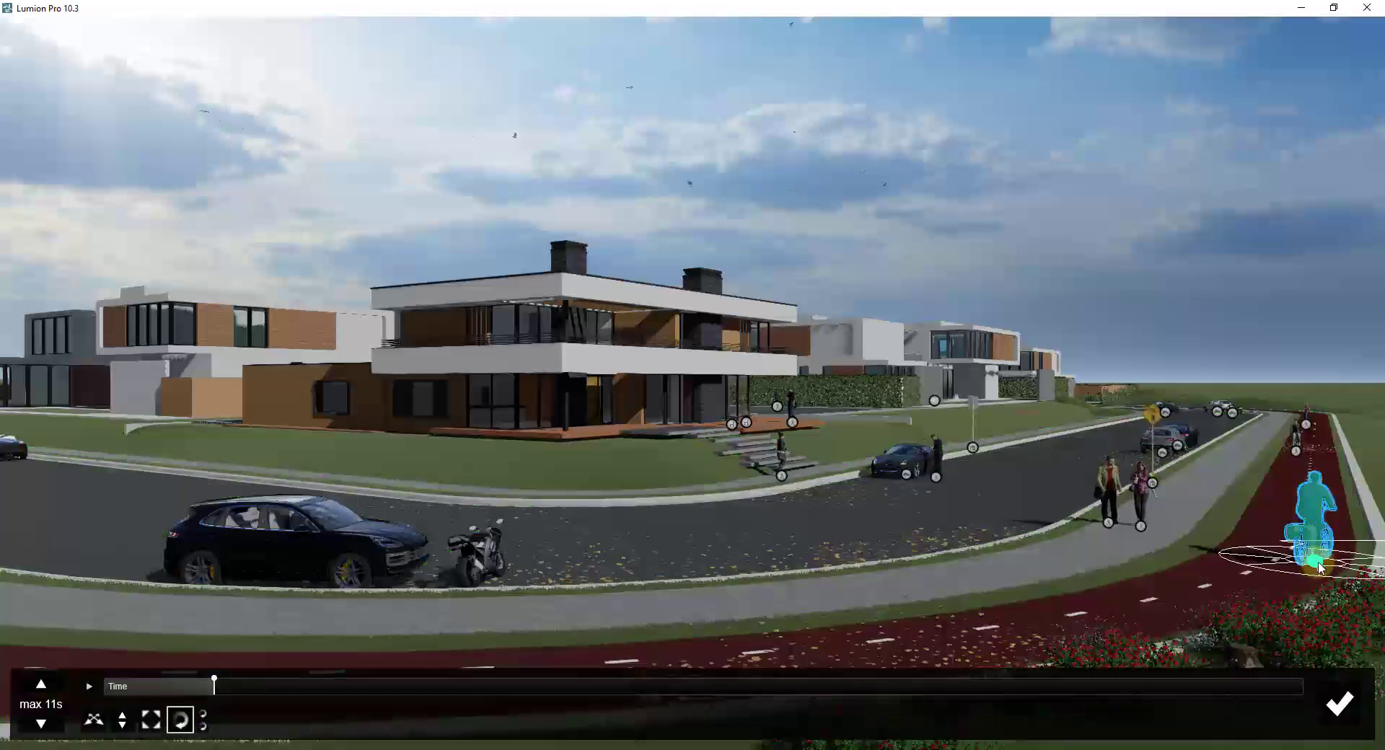
{"action": "left_click_drag", "start_coordinate": [1317, 568], "coordinate": [1349, 401]}
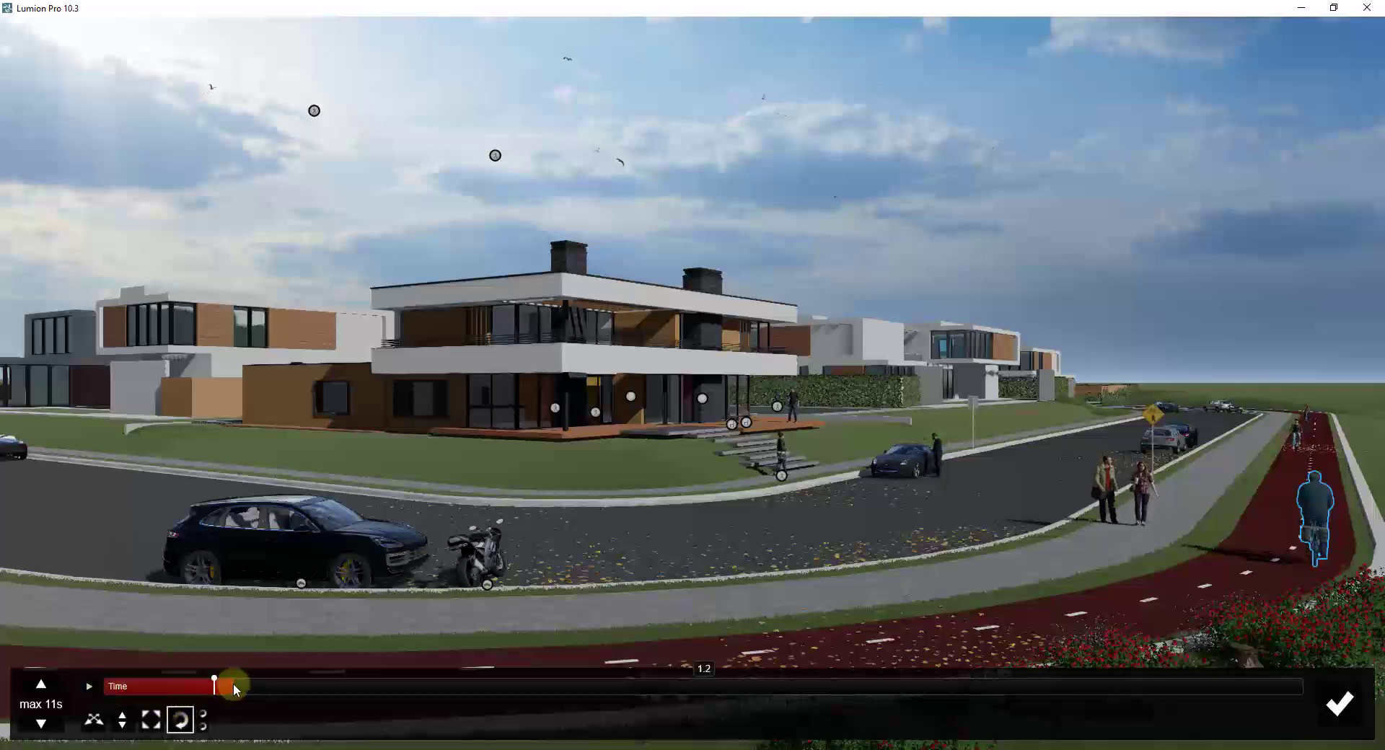
{"action": "left_click", "coordinate": [78, 697]}
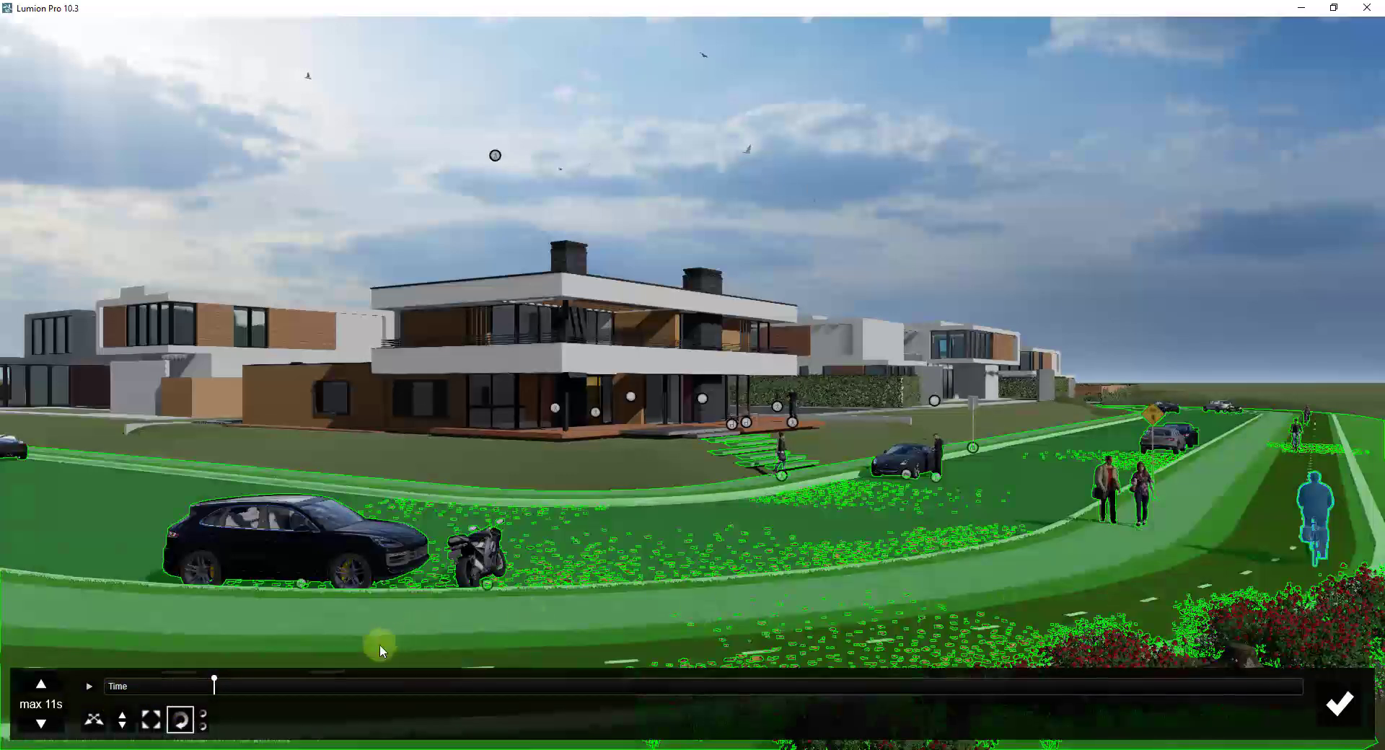
{"action": "left_click_drag", "start_coordinate": [1314, 564], "coordinate": [1314, 567]}
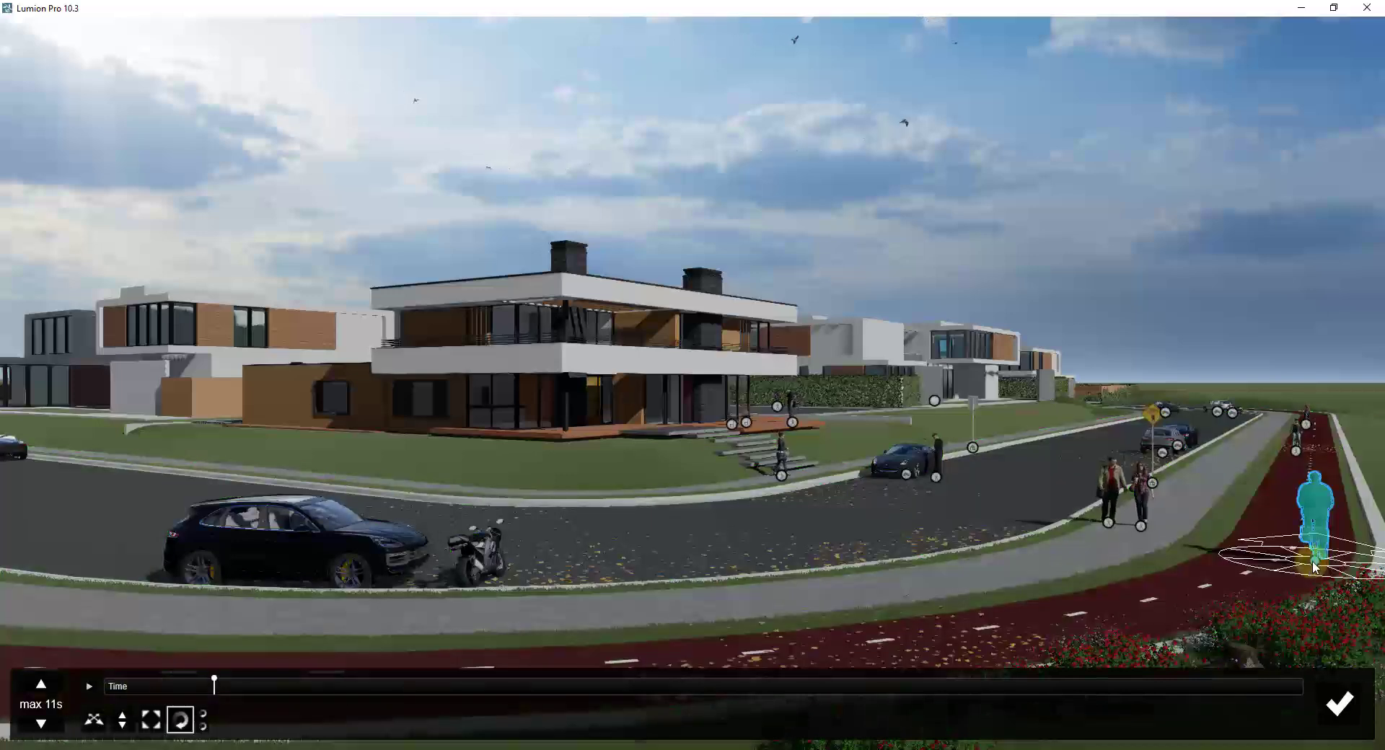
Step: Key the cyclist's start at 0.0 s by the bend of the bike path, keeping the second key farther along it
{"action": "left_click", "coordinate": [92, 721]}
{"action": "left_click_drag", "start_coordinate": [1316, 566], "coordinate": [1237, 608]}
{"action": "mouse_move", "coordinate": [1224, 605]}
{"action": "left_mouse_down"}
{"action": "mouse_move", "coordinate": [1248, 566]}
{"action": "mouse_move", "coordinate": [1344, 563]}
{"action": "left_mouse_up"}
{"action": "left_click", "coordinate": [180, 719]}
{"action": "left_click", "coordinate": [106, 691]}
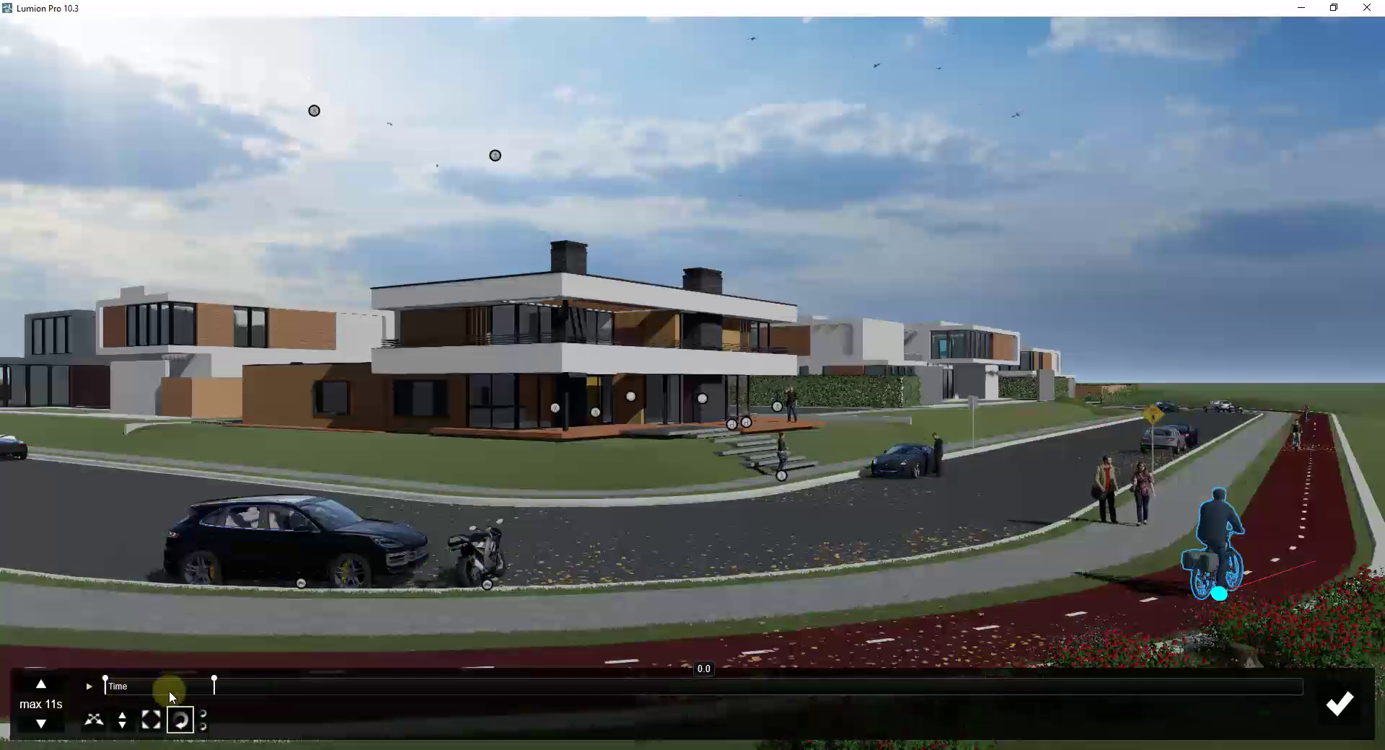
Step: Play back the cyclist's motion between its first two keys
{"action": "left_click", "coordinate": [89, 686]}
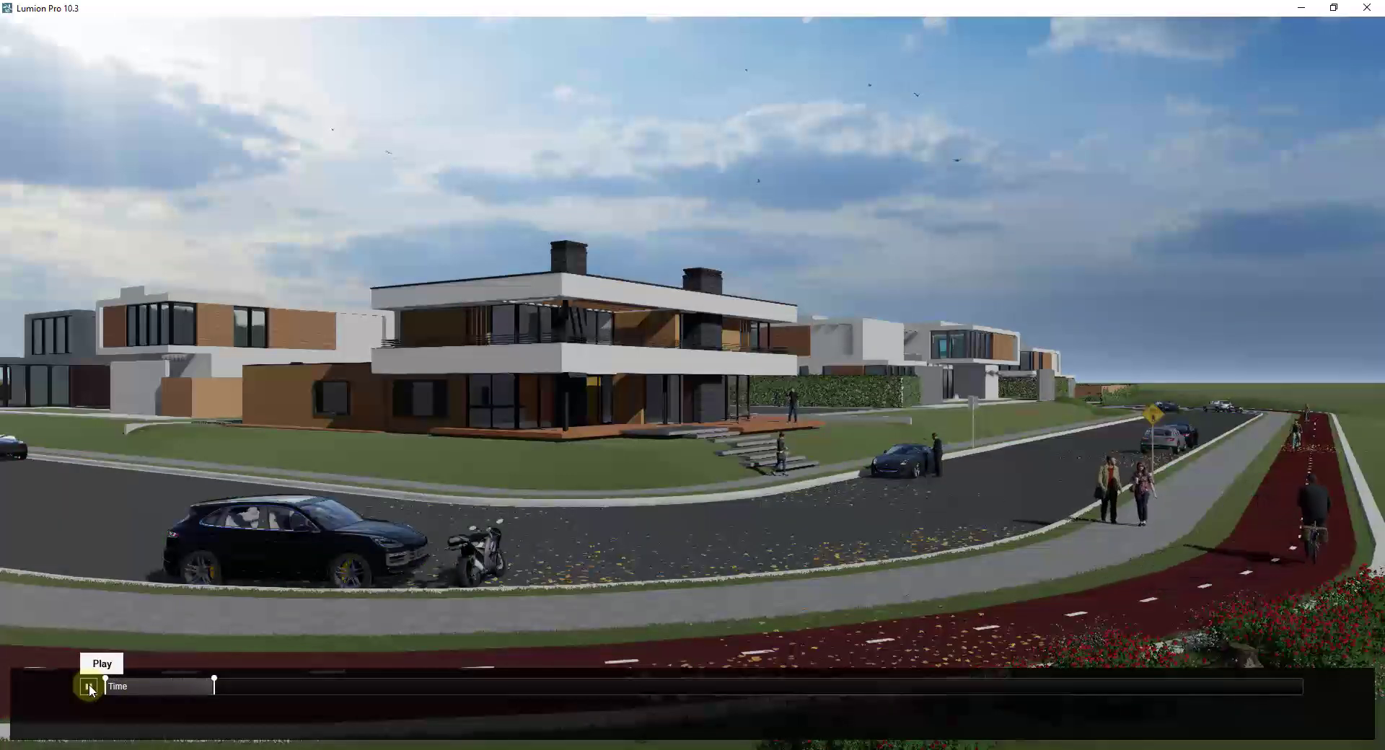
{"action": "left_click", "coordinate": [89, 686]}
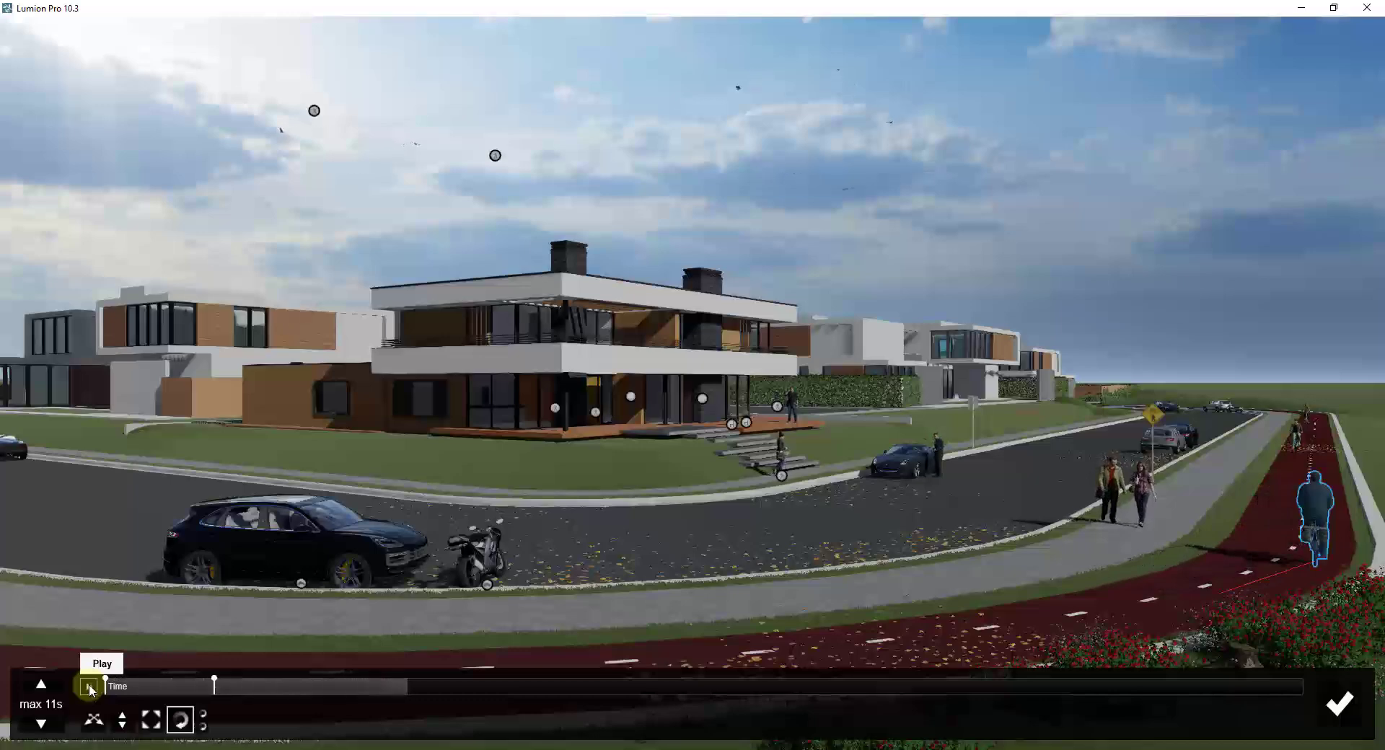
{"action": "left_click_drag", "start_coordinate": [1316, 567], "coordinate": [1317, 570]}
{"action": "left_click", "coordinate": [485, 602]}
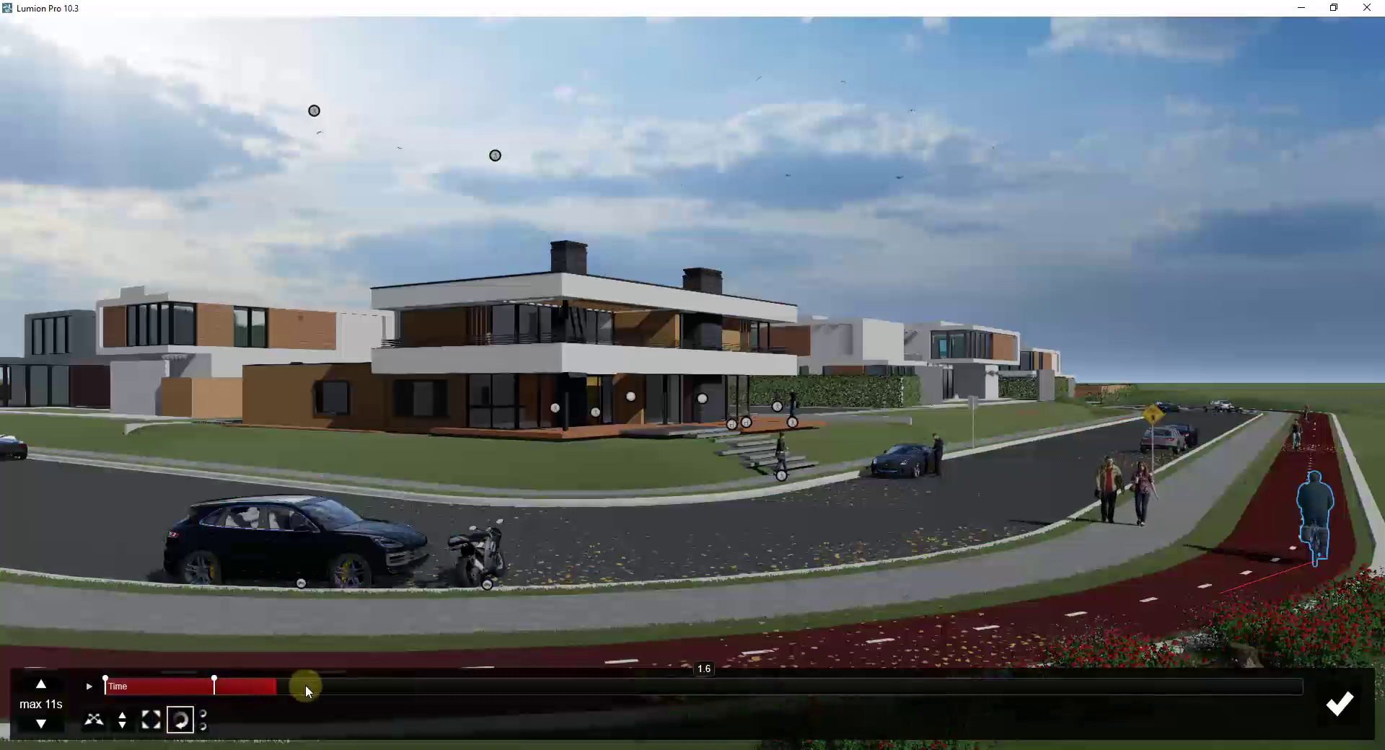
Step: Add a third key that moves the cyclist farther up the red bike path, and play back the extended motion
{"action": "left_click_drag", "start_coordinate": [359, 685], "coordinate": [433, 690]}
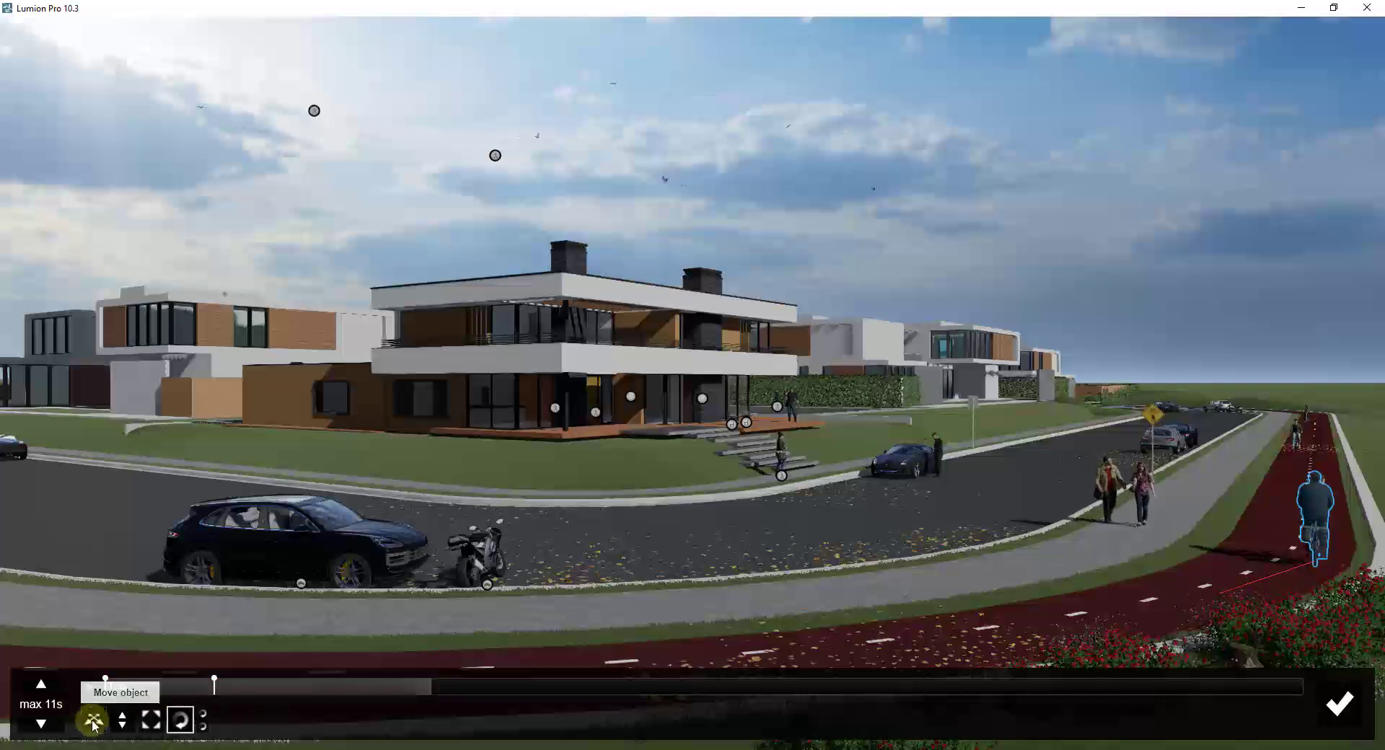
{"action": "left_click", "coordinate": [178, 719]}
{"action": "left_click_drag", "start_coordinate": [1317, 567], "coordinate": [1326, 531]}
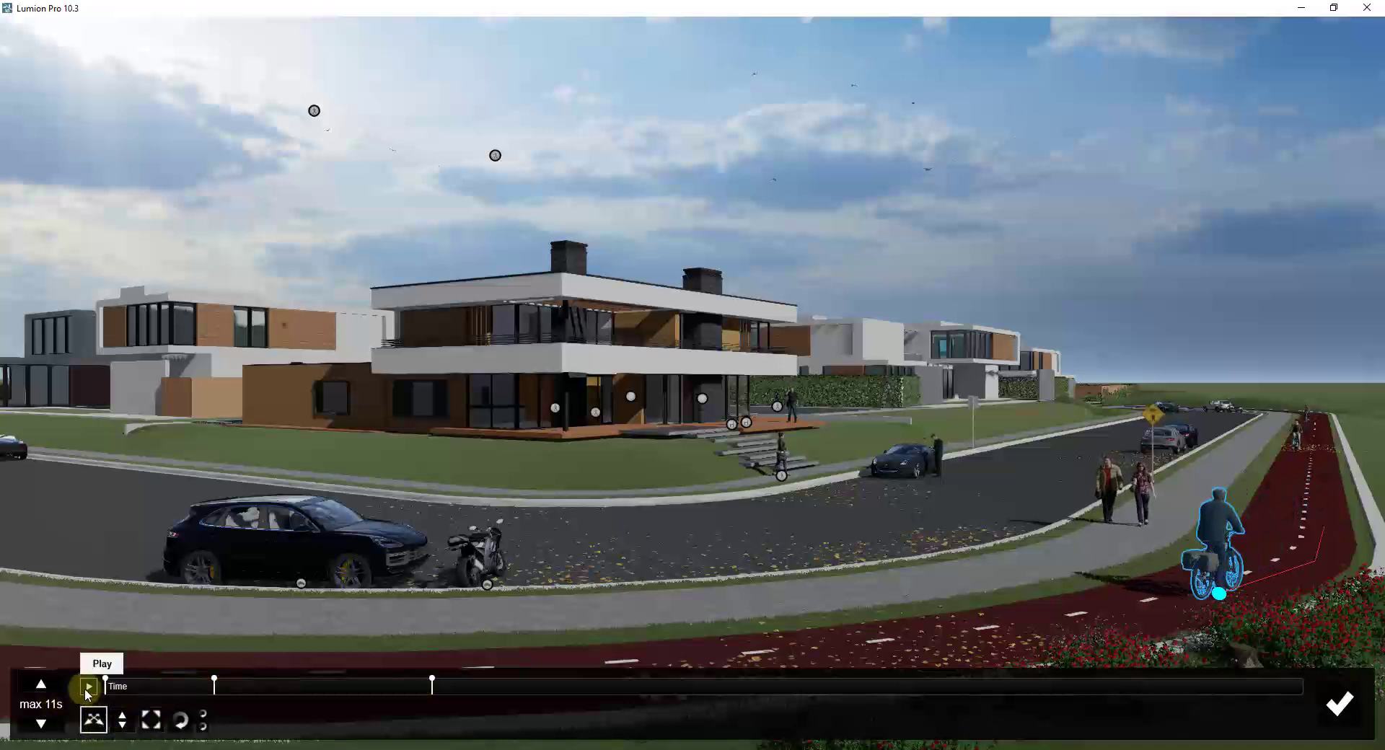
{"action": "left_click", "coordinate": [87, 689]}
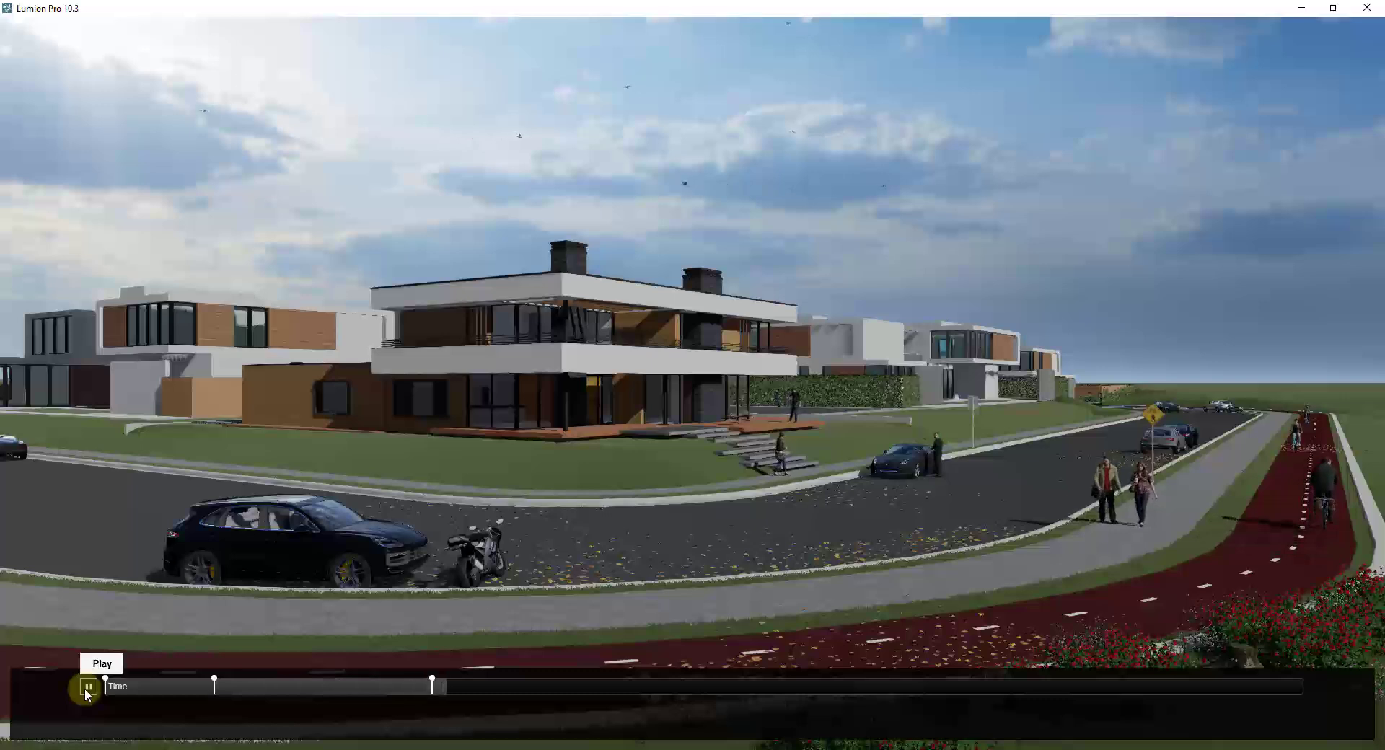
{"action": "left_click", "coordinate": [87, 688]}
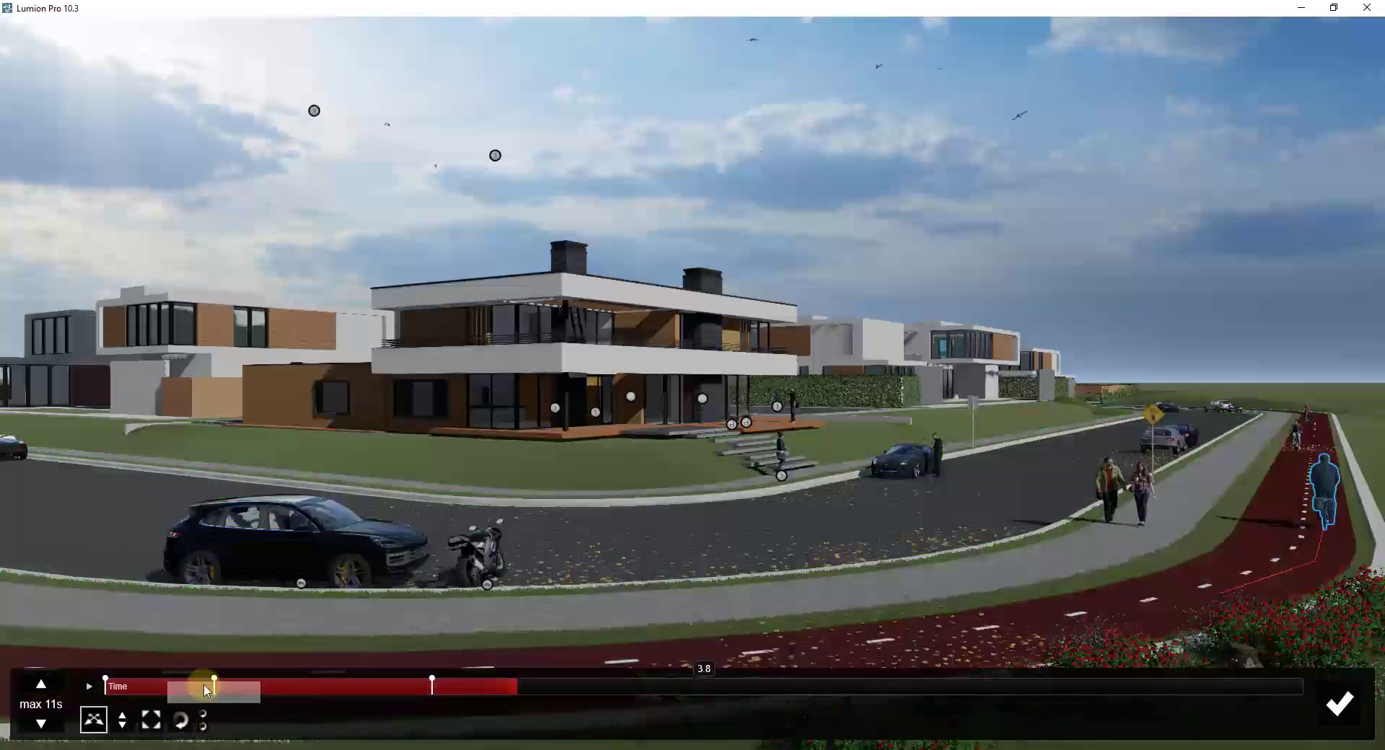
Step: Go back to the cyclist's second key and adjust its rotation to follow the bike path
{"action": "left_click", "coordinate": [204, 689]}
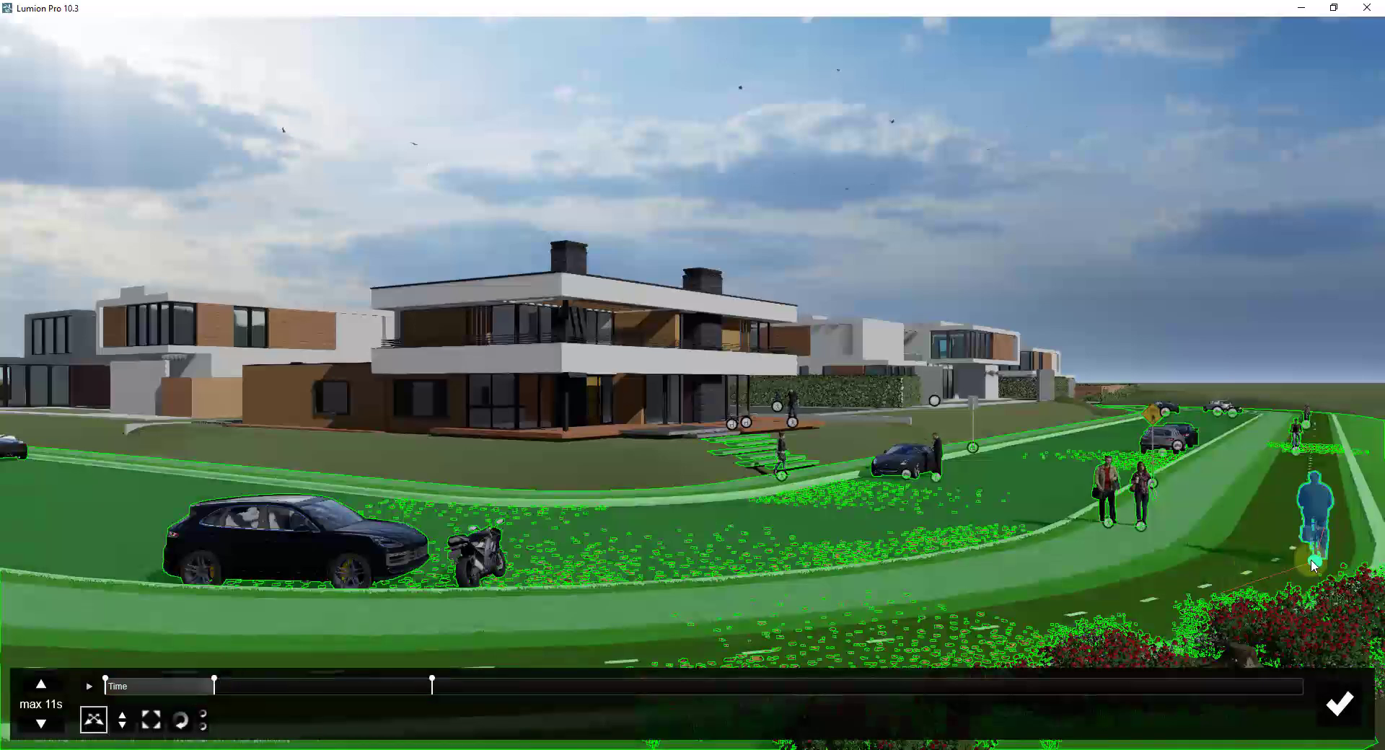
{"action": "left_click", "coordinate": [181, 730]}
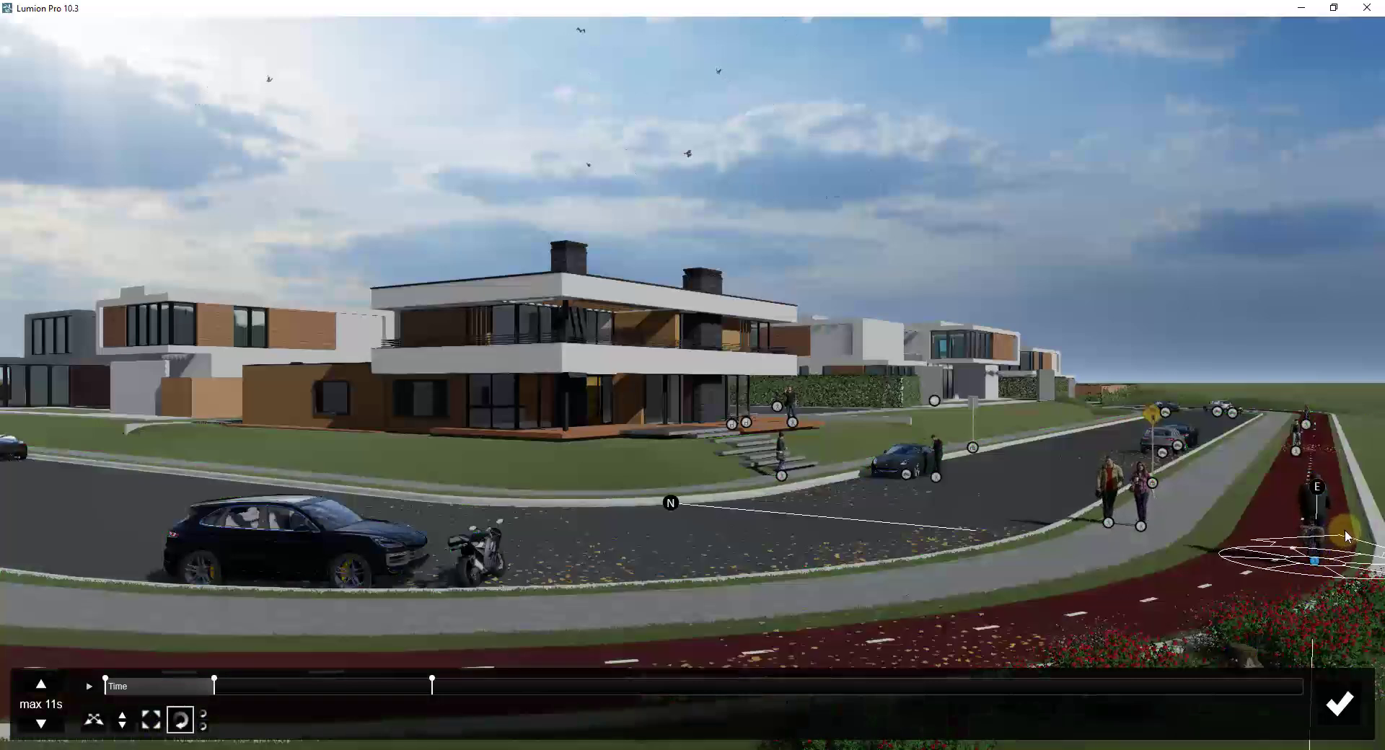
{"action": "left_click", "coordinate": [1345, 537]}
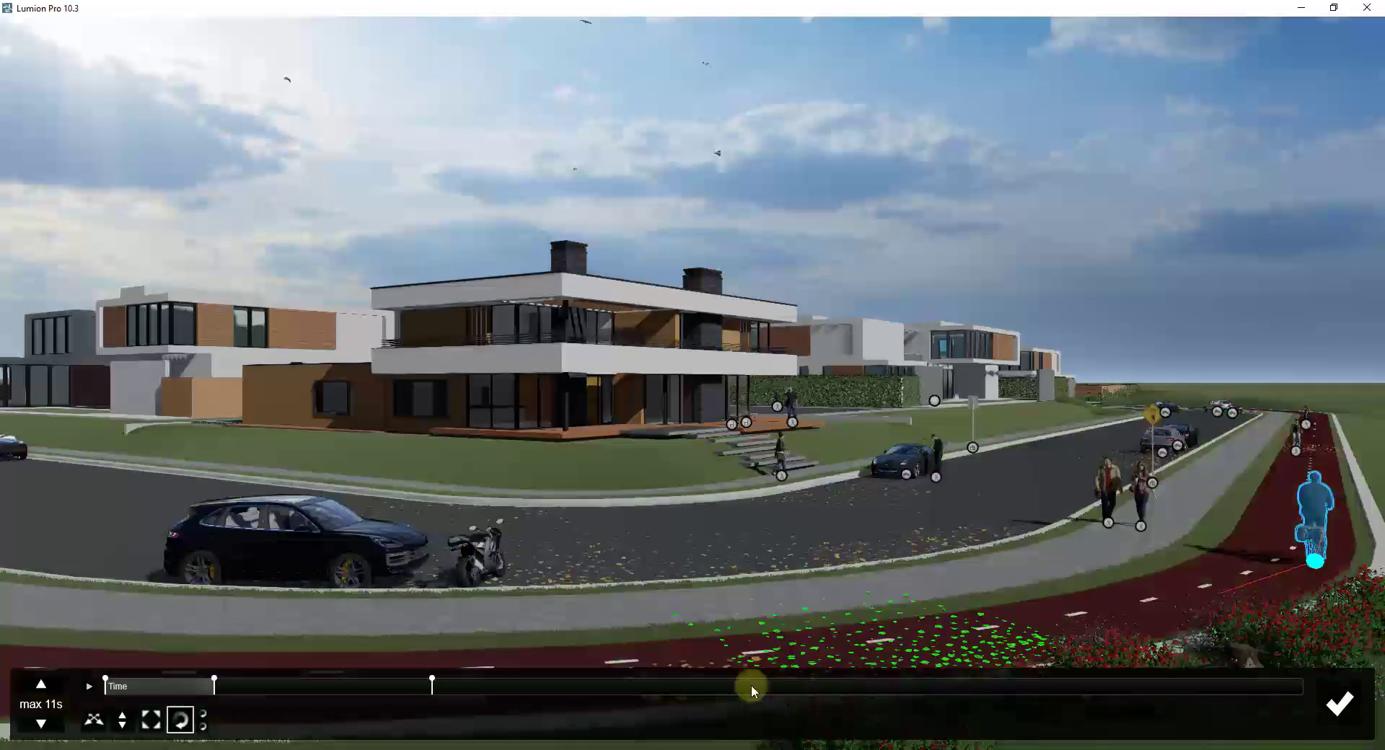
Step: Play back the cyclist's motion through its three keys to check the adjusted rotation
{"action": "left_click", "coordinate": [88, 688]}
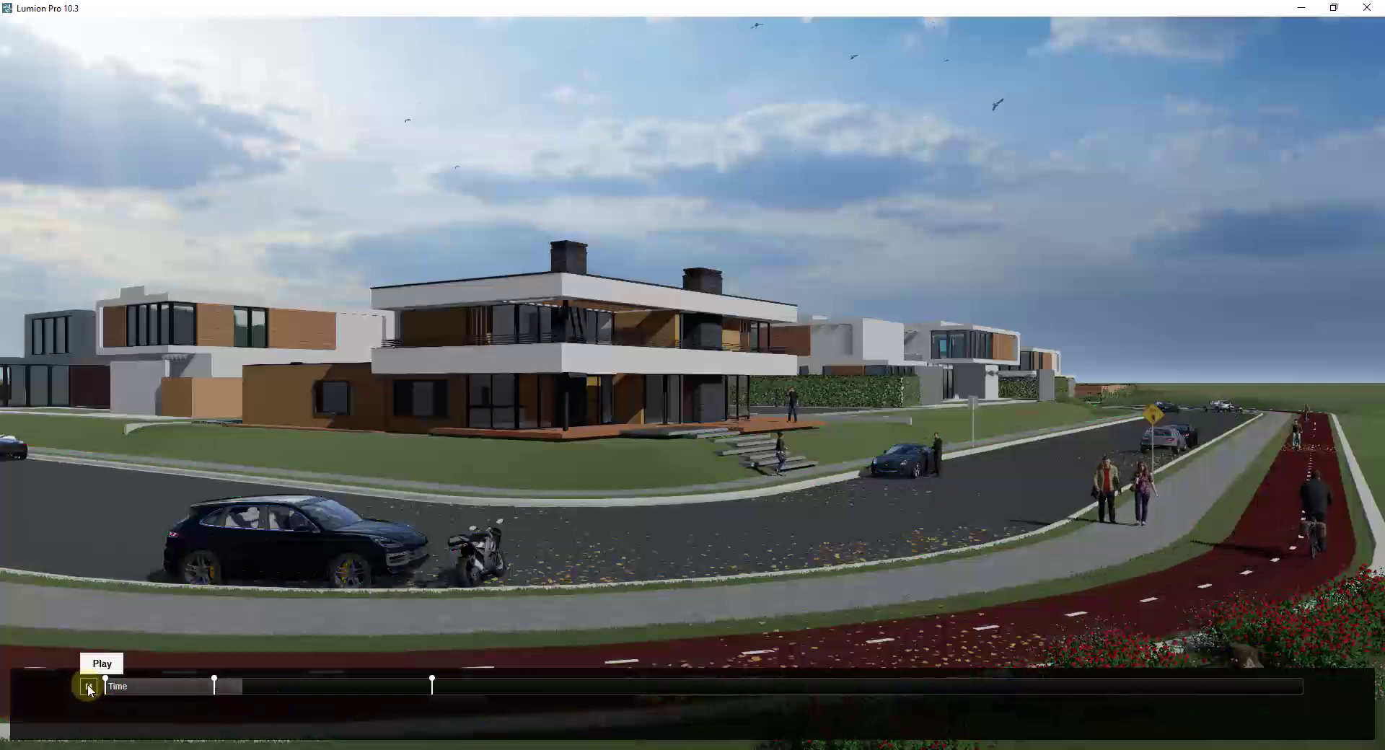
{"action": "left_click", "coordinate": [1268, 529]}
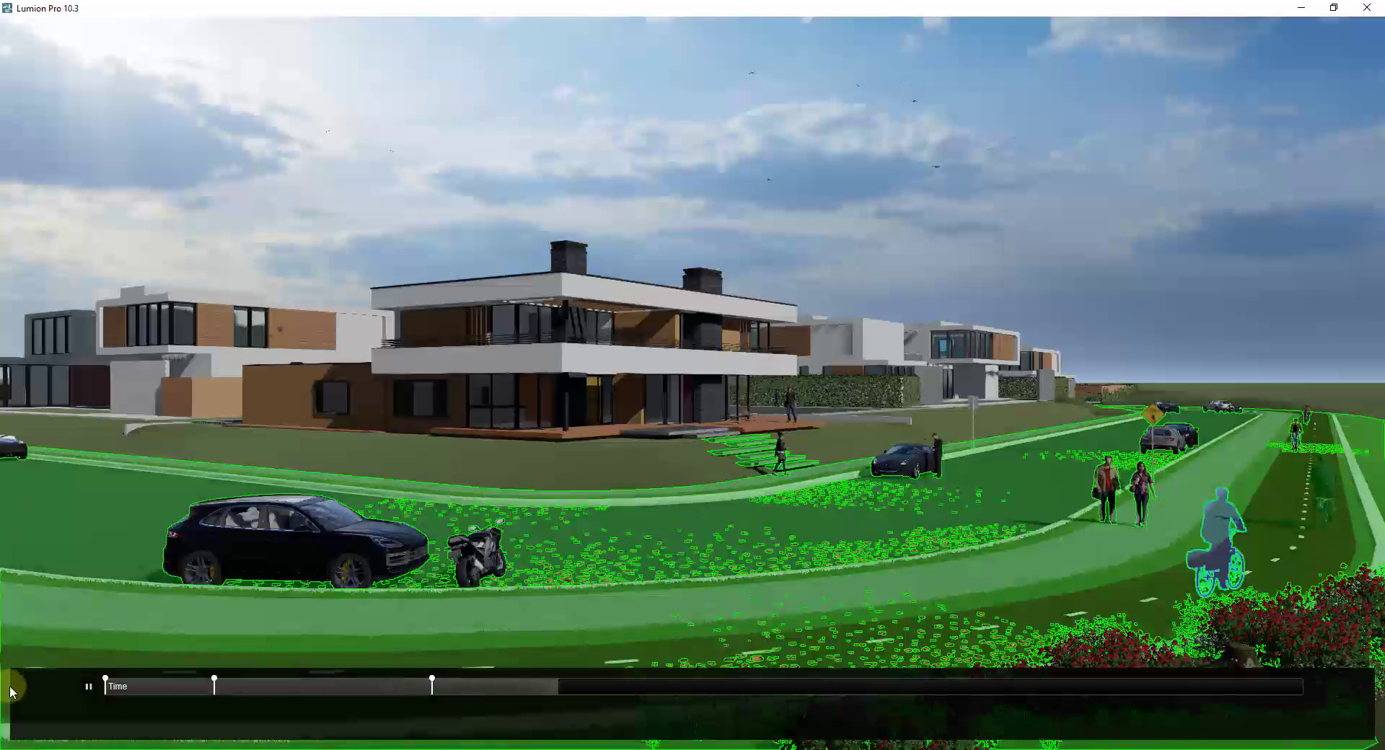
{"action": "left_click", "coordinate": [91, 694]}
Step: Add a cyclist key at the end of the timeline, move the cyclist farther up the red bike path, and play back the motion
{"action": "left_click_drag", "start_coordinate": [160, 686], "coordinate": [1304, 671]}
{"action": "left_click", "coordinate": [1329, 533]}
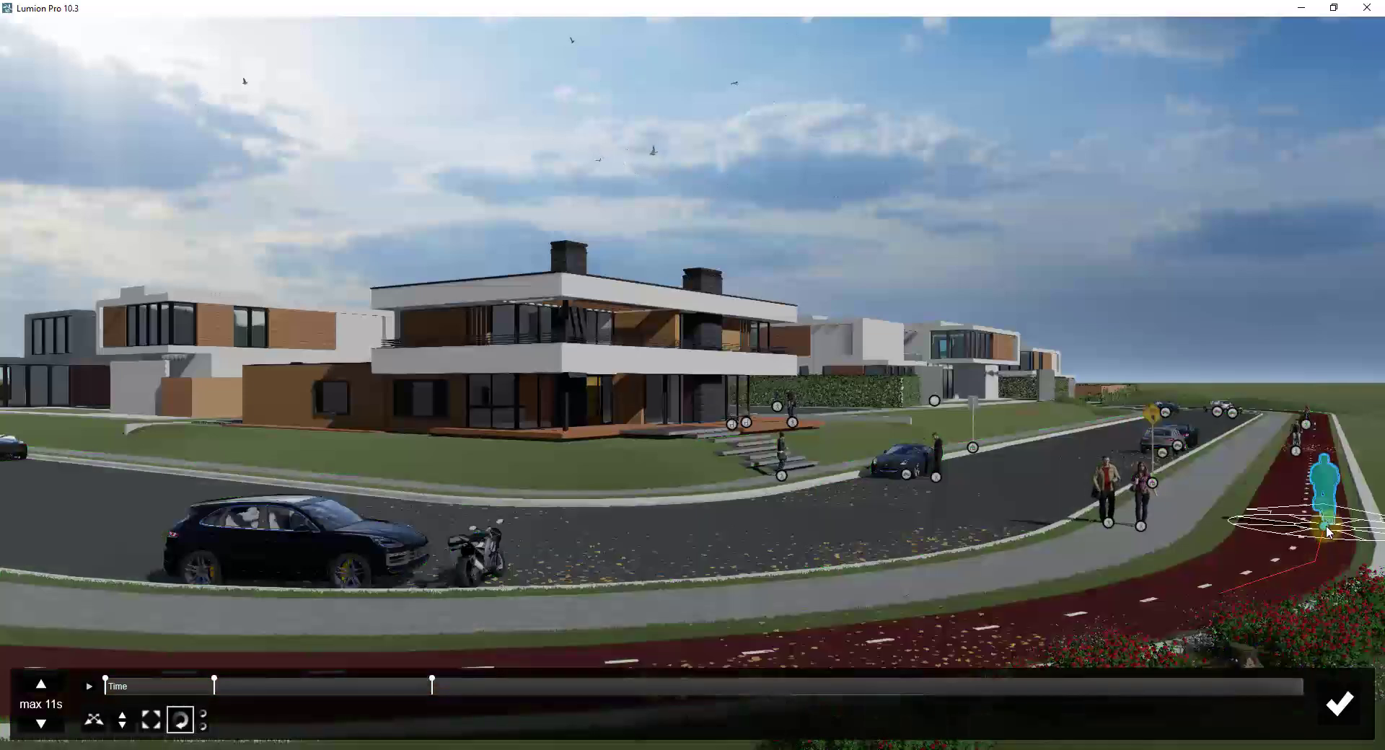
{"action": "left_click", "coordinate": [1292, 686]}
{"action": "left_click", "coordinate": [70, 730]}
{"action": "left_click", "coordinate": [94, 719]}
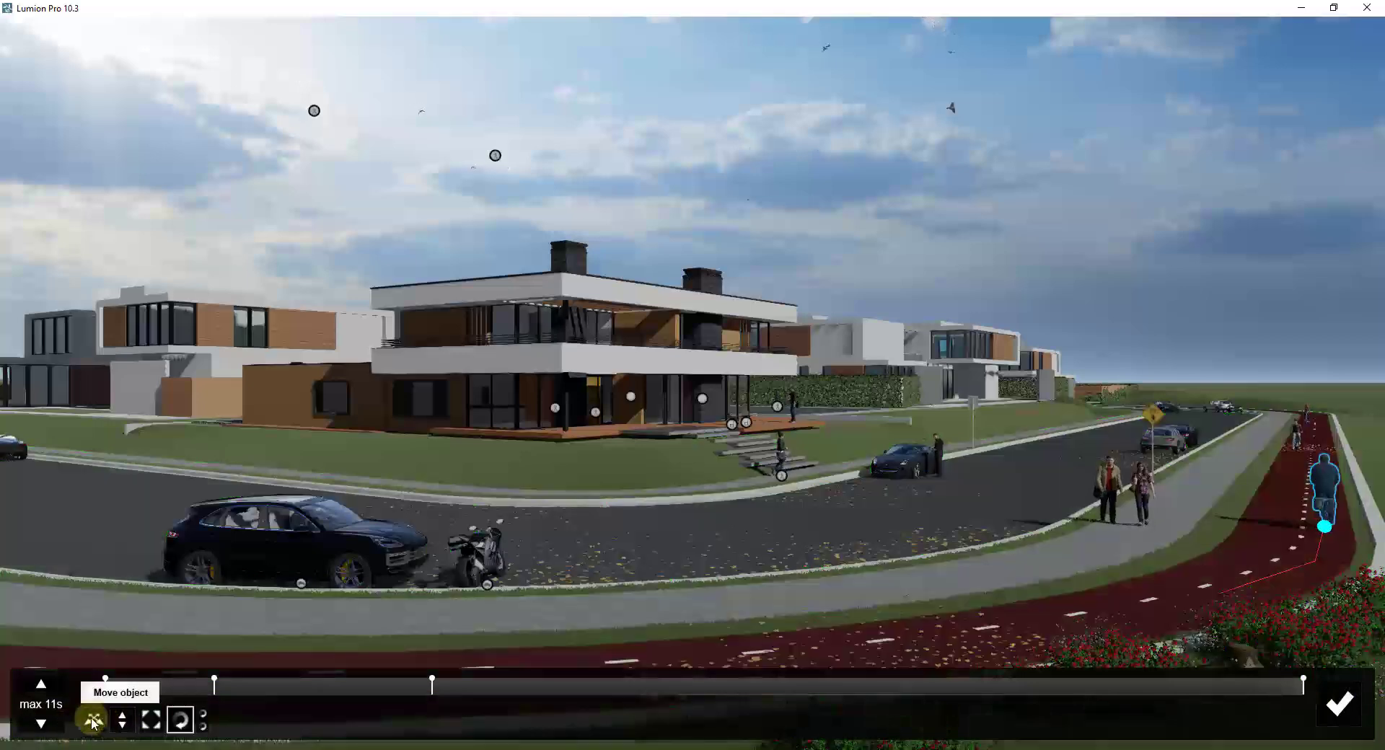
{"action": "left_click", "coordinate": [1326, 530]}
{"action": "left_click_drag", "start_coordinate": [1333, 498], "coordinate": [1326, 471]}
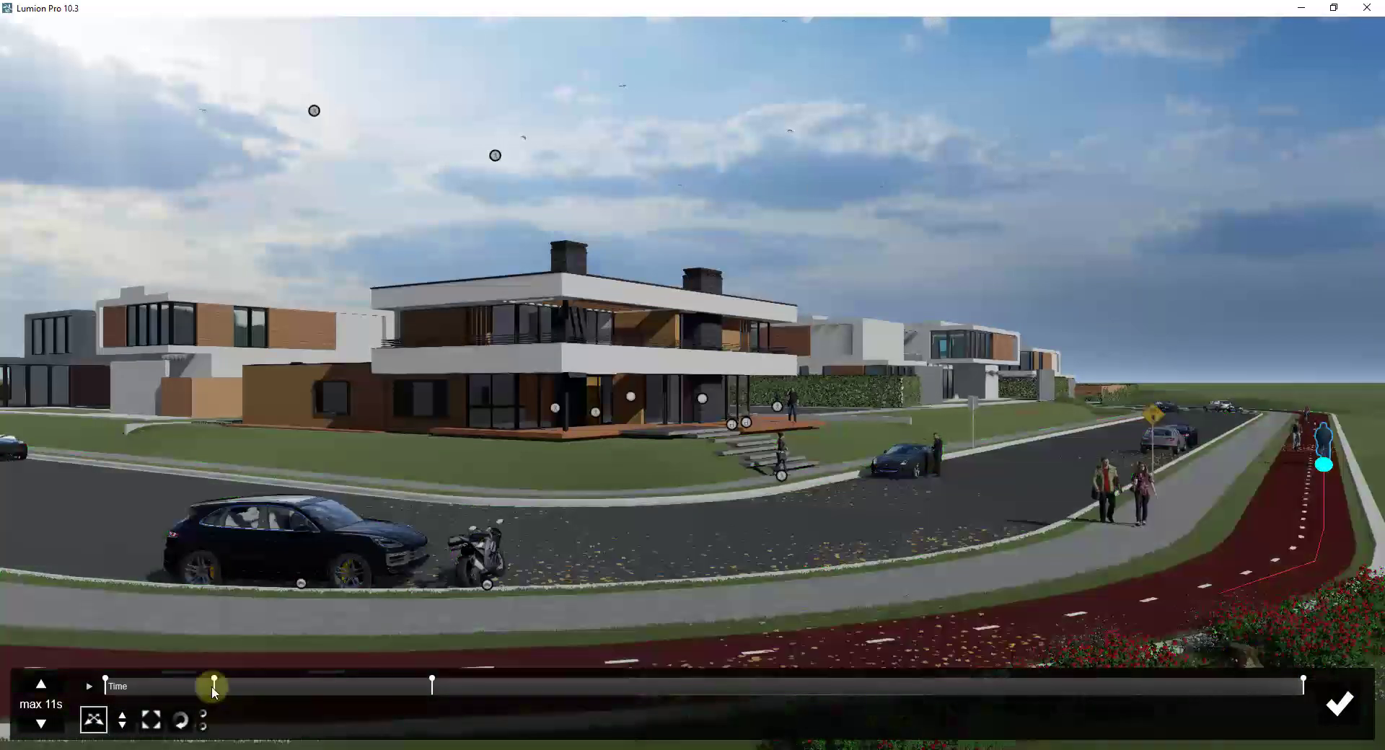
{"action": "left_click", "coordinate": [293, 681]}
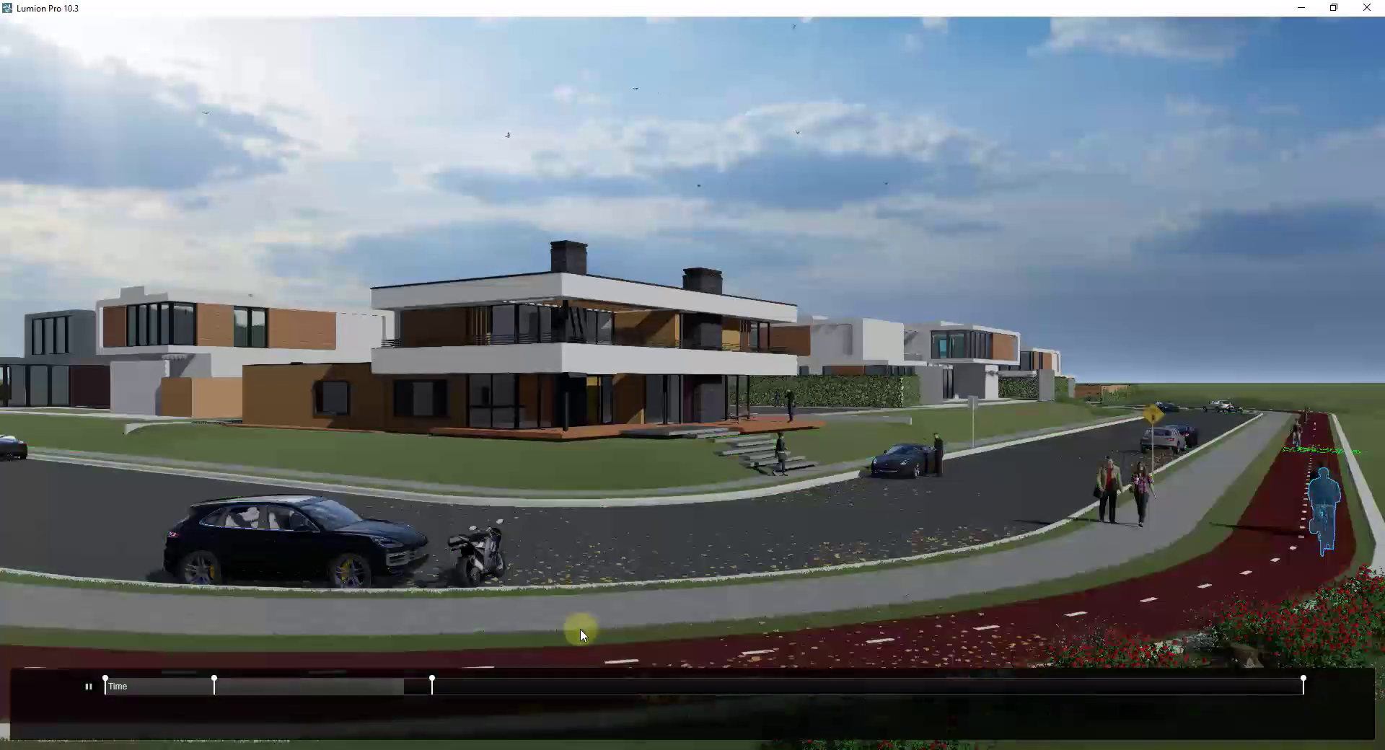
{"action": "left_click", "coordinate": [216, 683]}
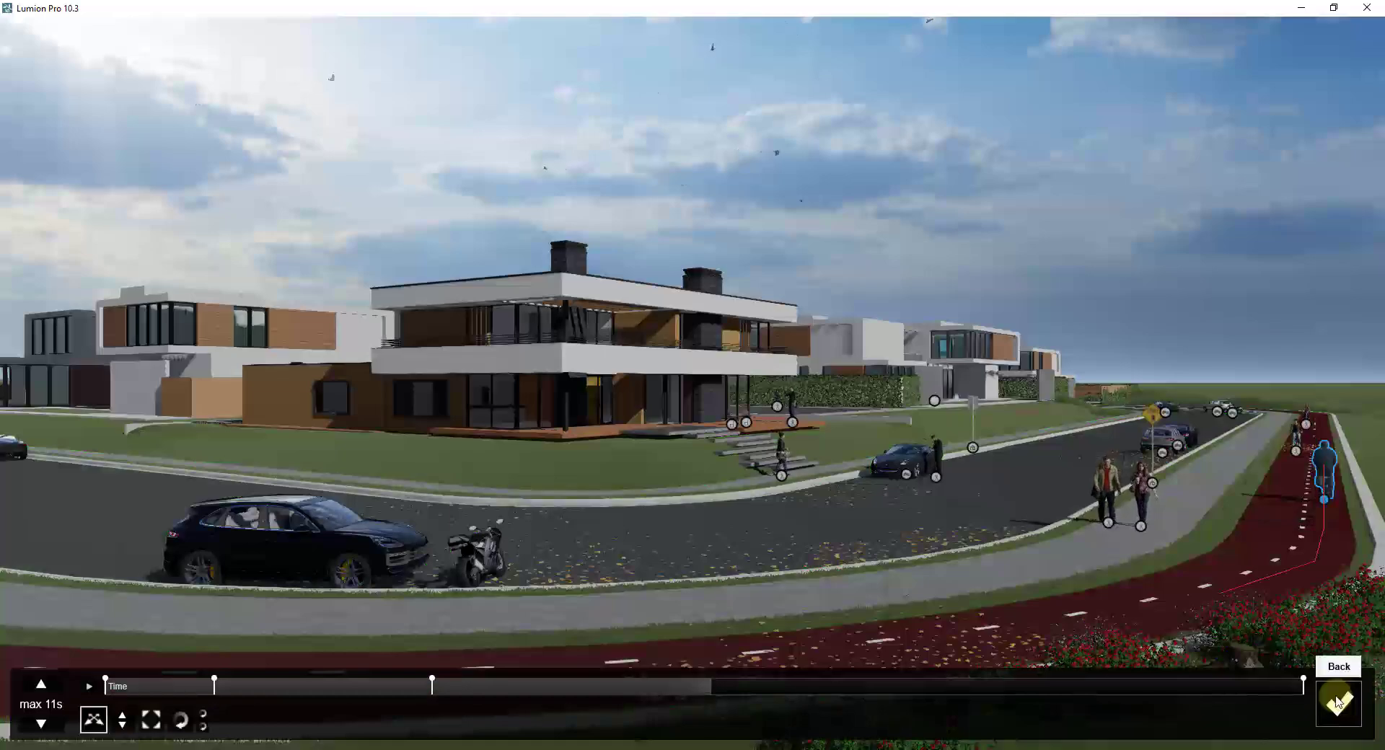
Step: Confirm the Advanced Move edit and preview the clip from its start
{"action": "left_click", "coordinate": [1338, 702]}
{"action": "left_click_drag", "start_coordinate": [248, 591], "coordinate": [54, 587]}
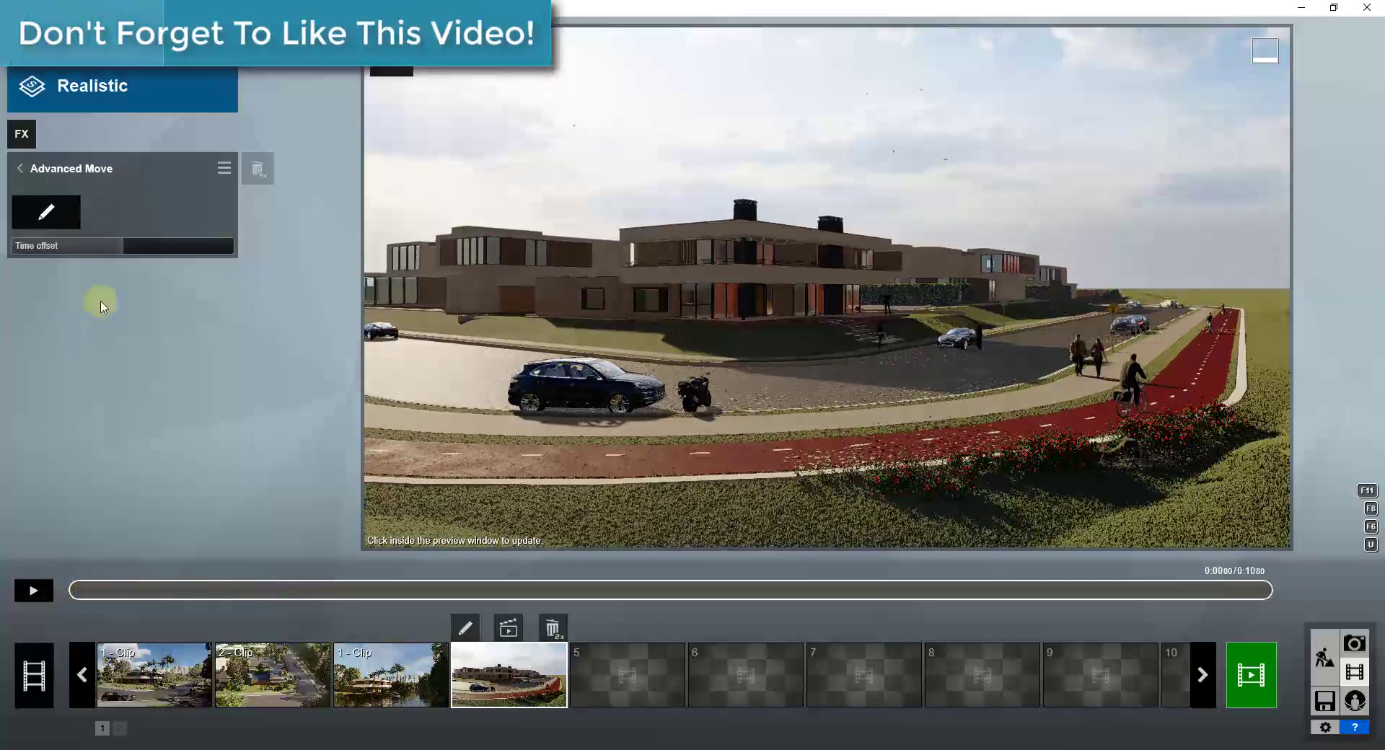
{"action": "left_click", "coordinate": [33, 591]}
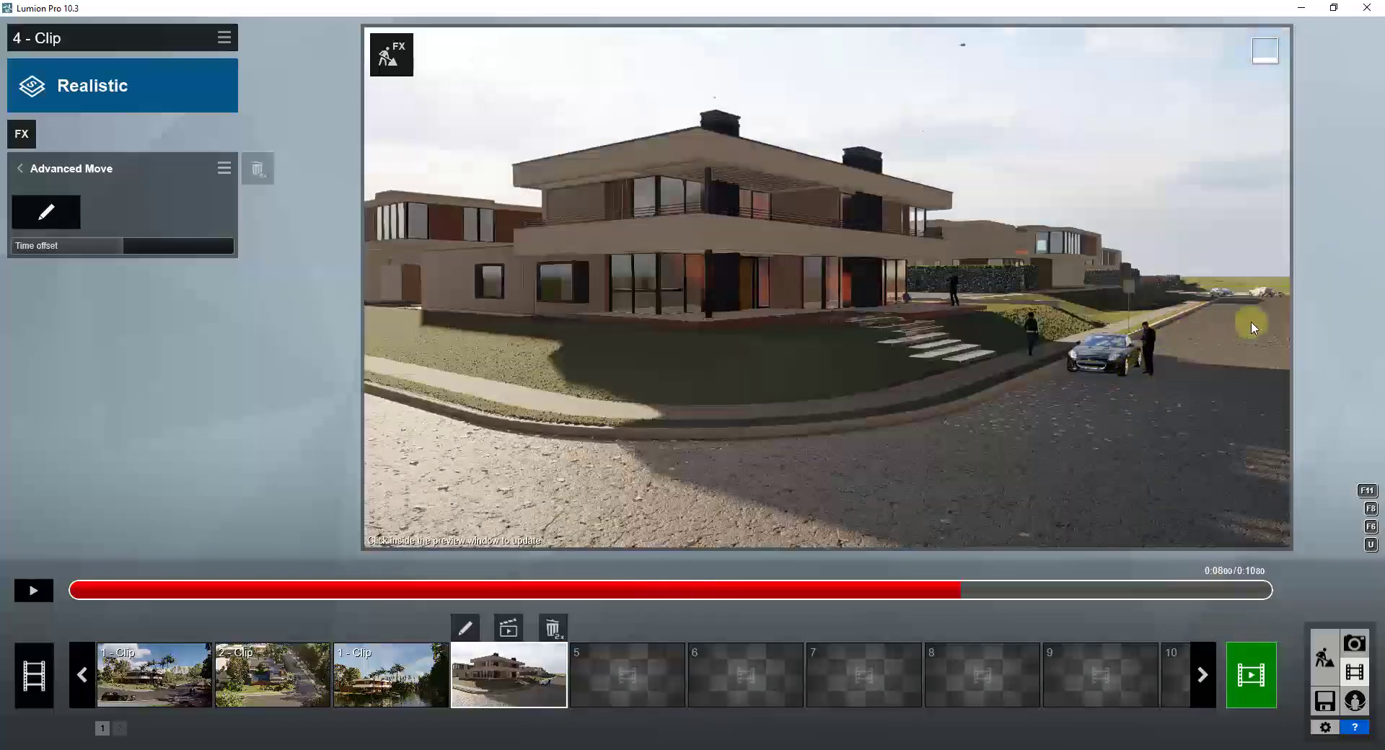
Step: Edit the clip's Move effect, shifting the end positions of the walking man and woman along the sidewalk toward the camera
{"action": "left_click", "coordinate": [21, 169]}
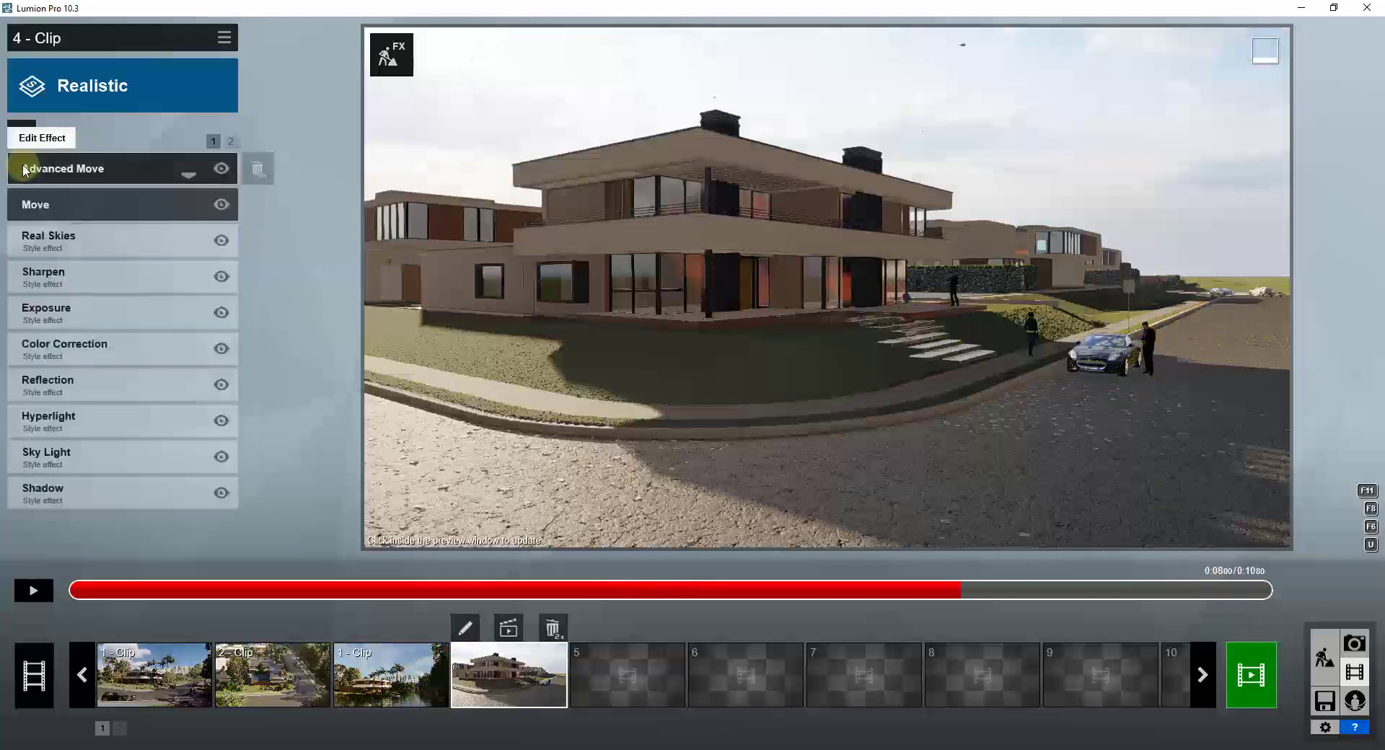
{"action": "left_click", "coordinate": [64, 208]}
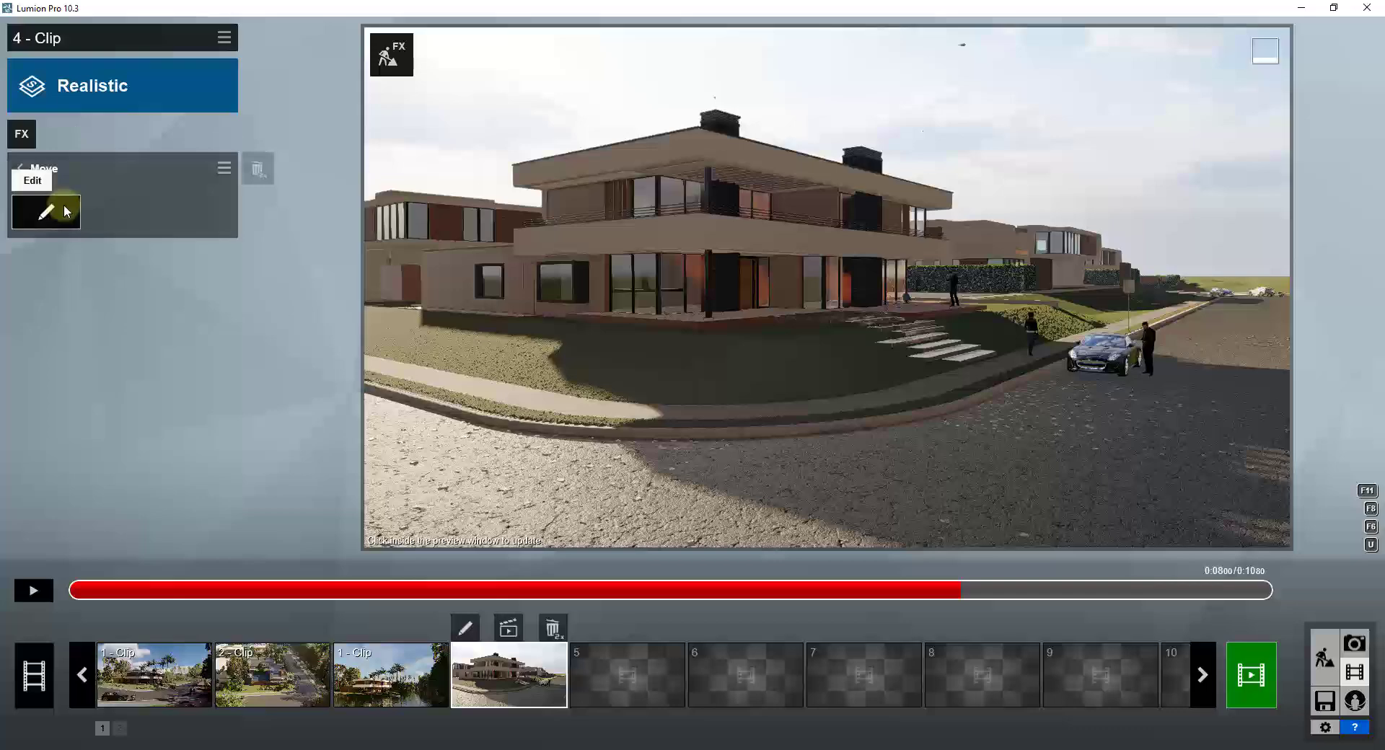
{"action": "left_click", "coordinate": [57, 215]}
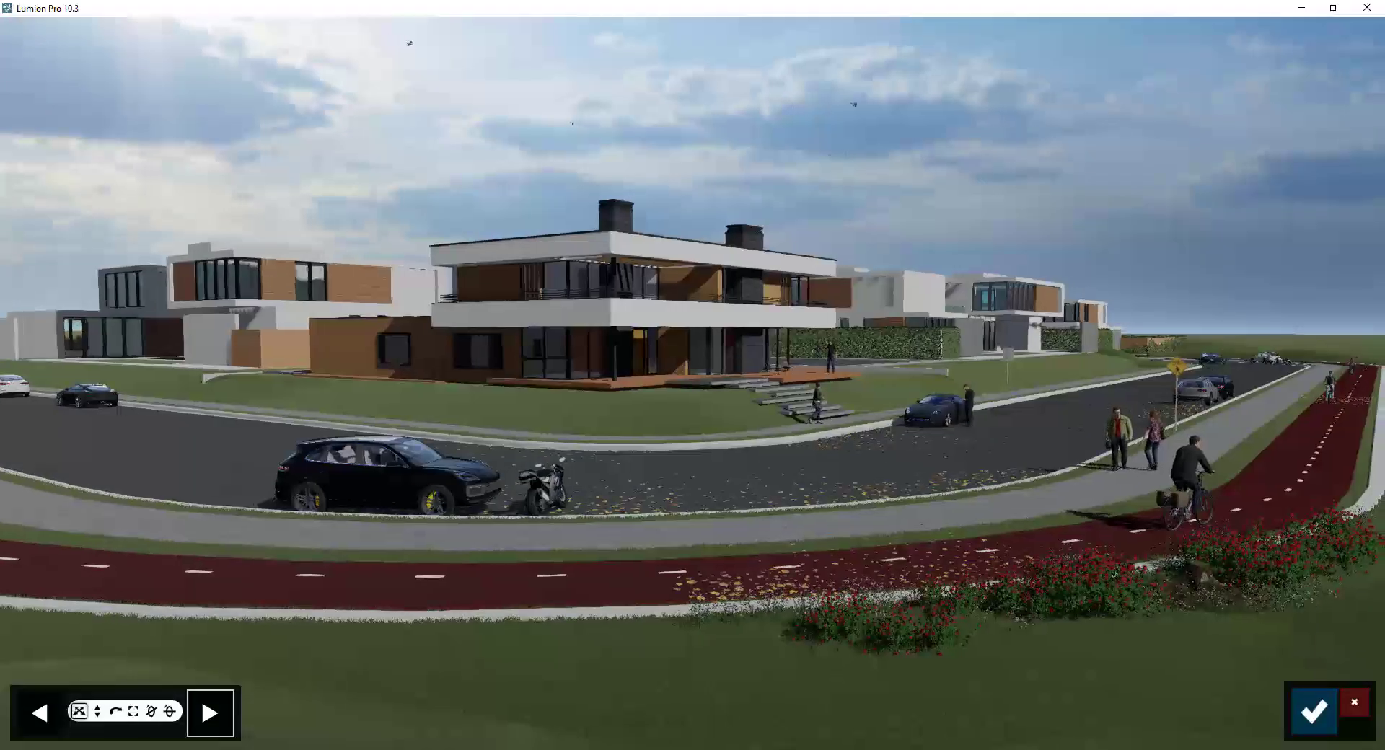
{"action": "key", "text": "d"}
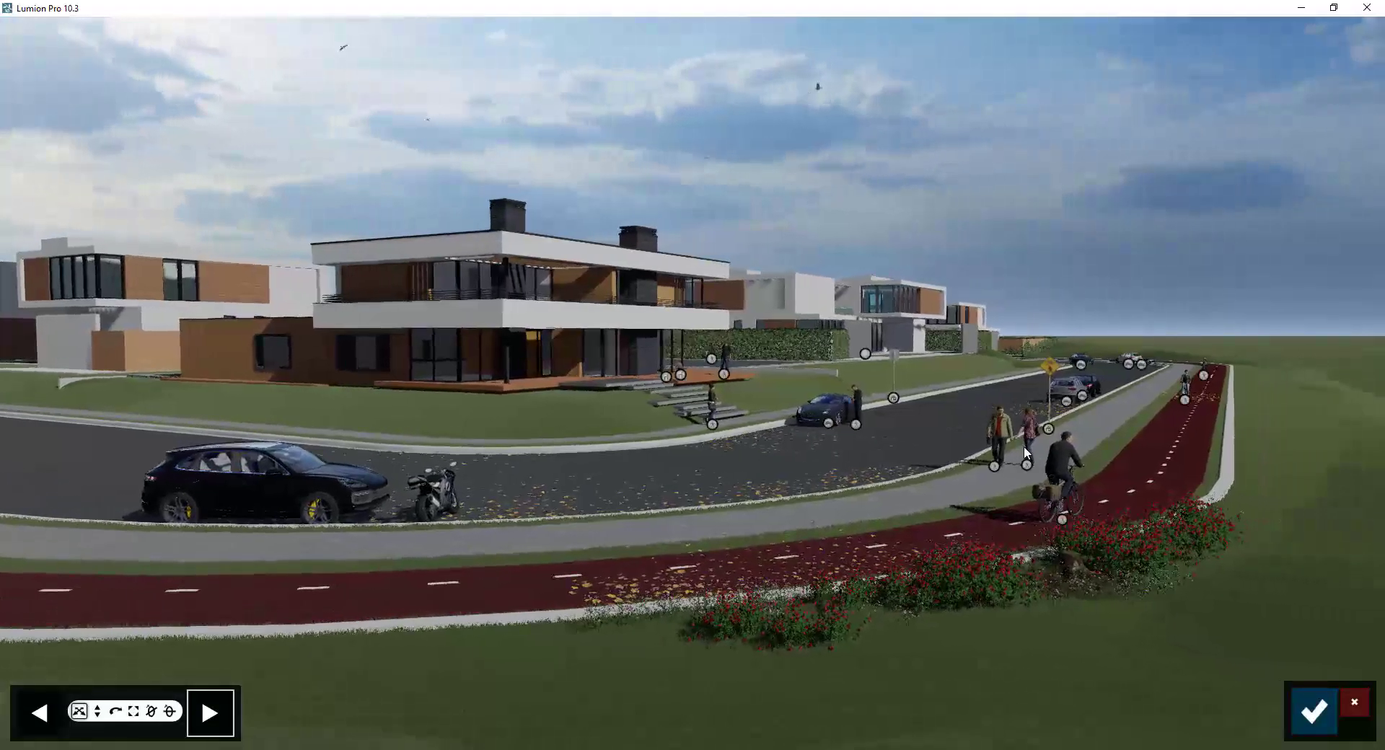
{"action": "right_click_drag", "start_coordinate": [925, 478], "coordinate": [1140, 479]}
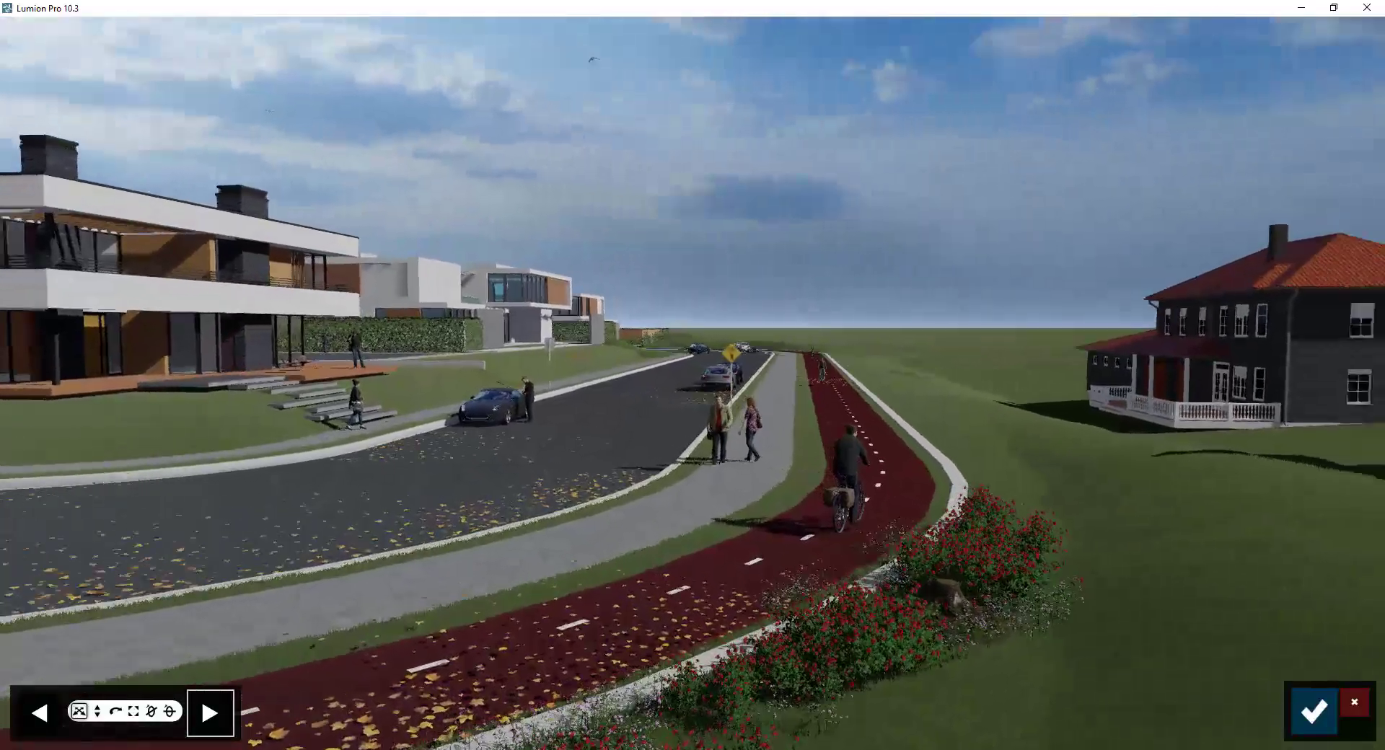
{"action": "key", "text": "w"}
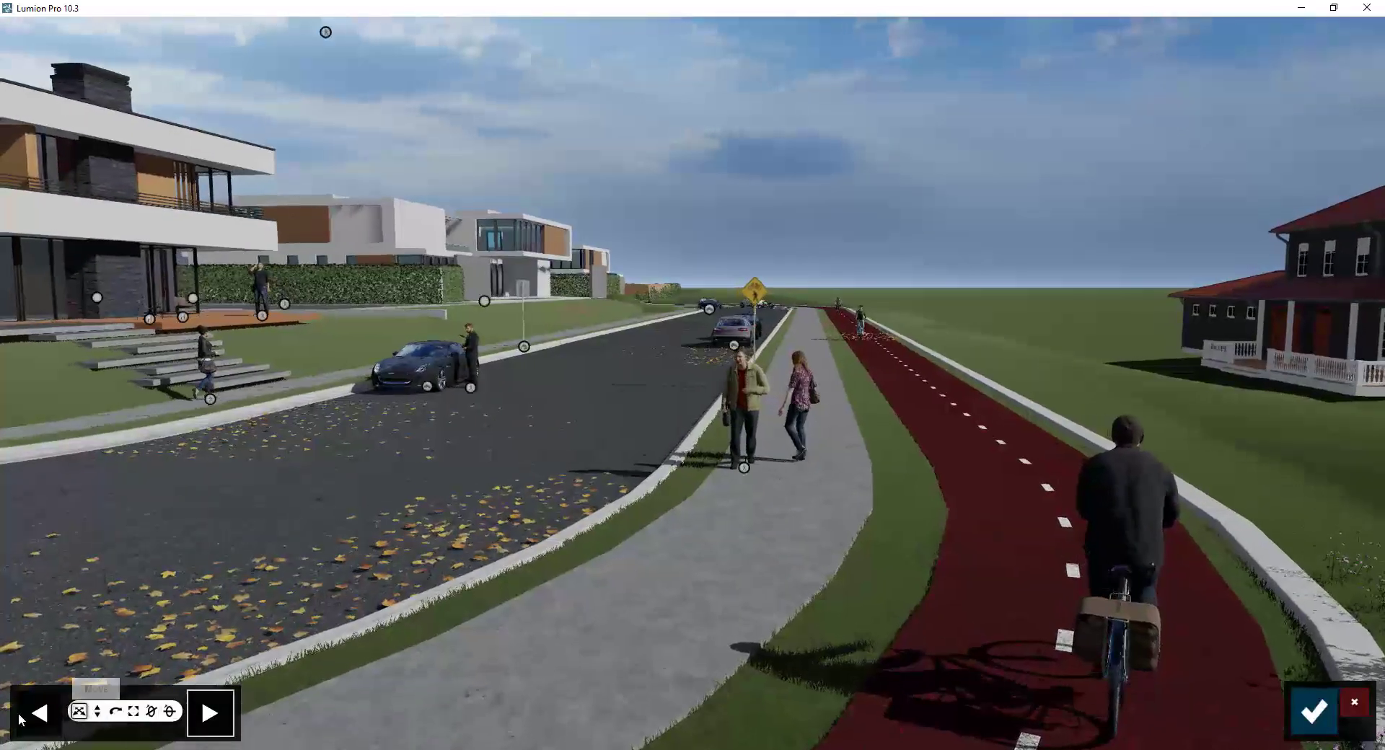
{"action": "left_click", "coordinate": [22, 718]}
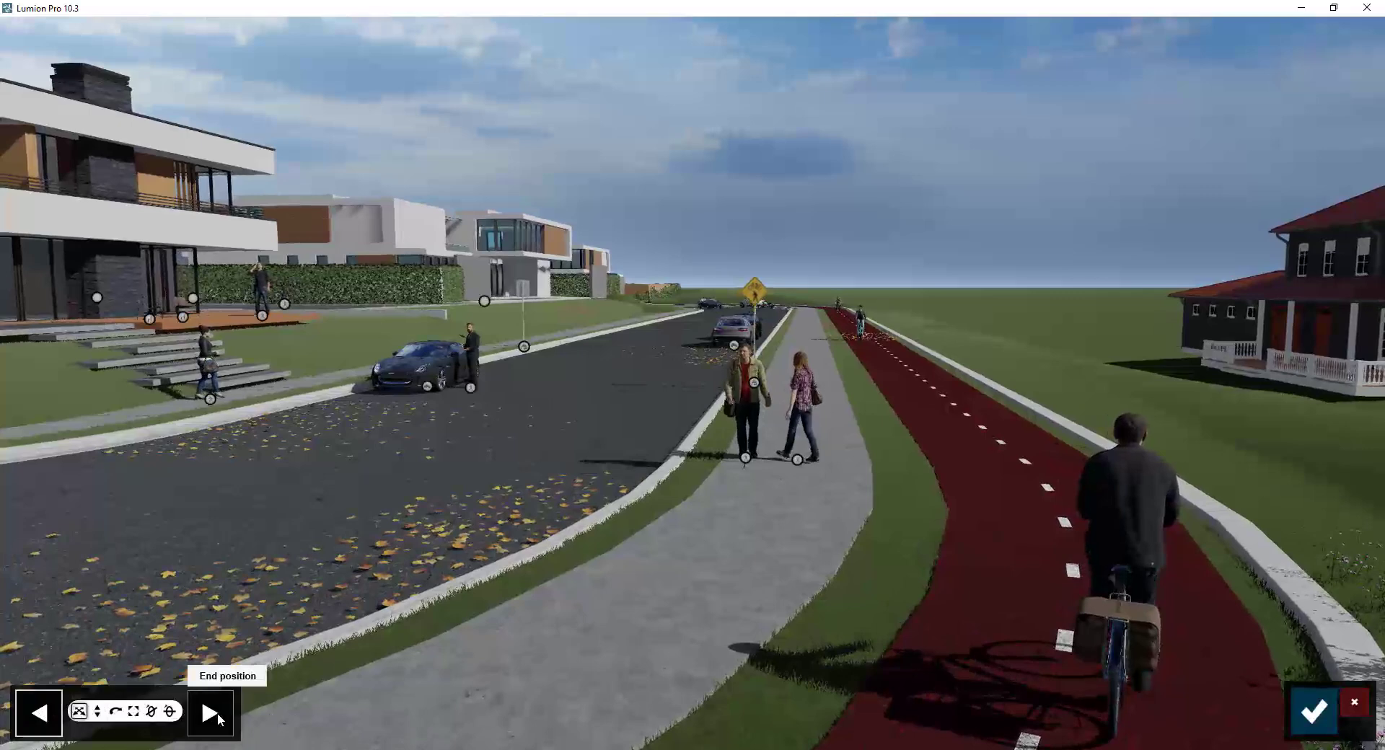
{"action": "left_click", "coordinate": [212, 714]}
{"action": "left_click", "coordinate": [754, 476]}
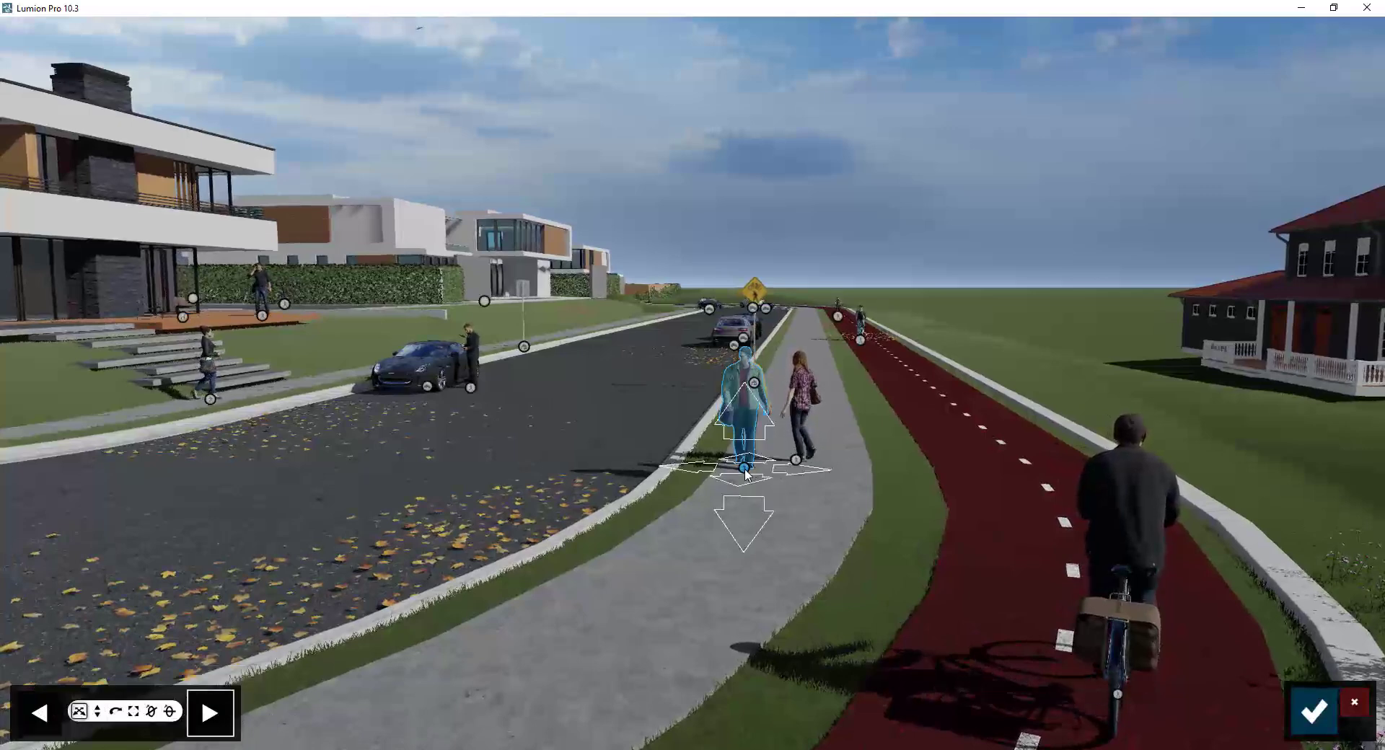
{"action": "left_click_drag", "start_coordinate": [734, 503], "coordinate": [721, 518]}
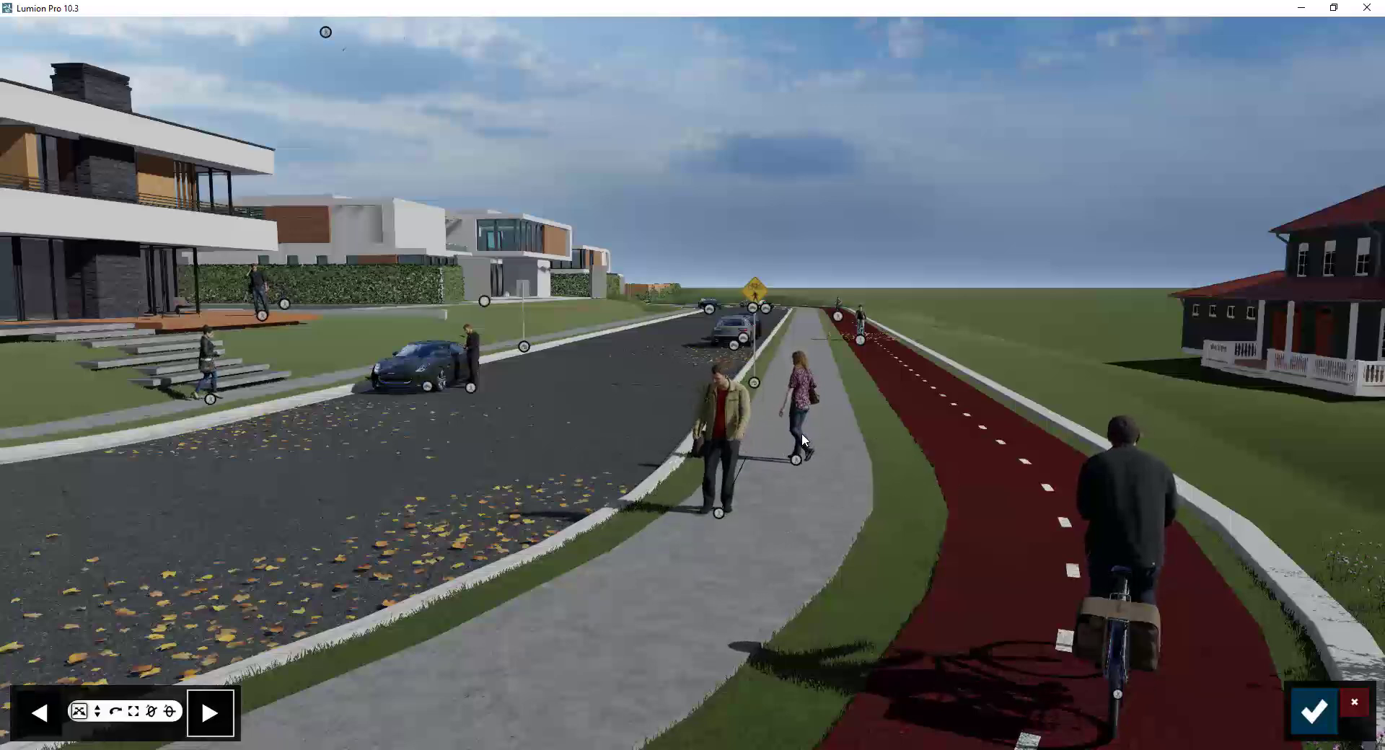
{"action": "mouse_move", "coordinate": [798, 465]}
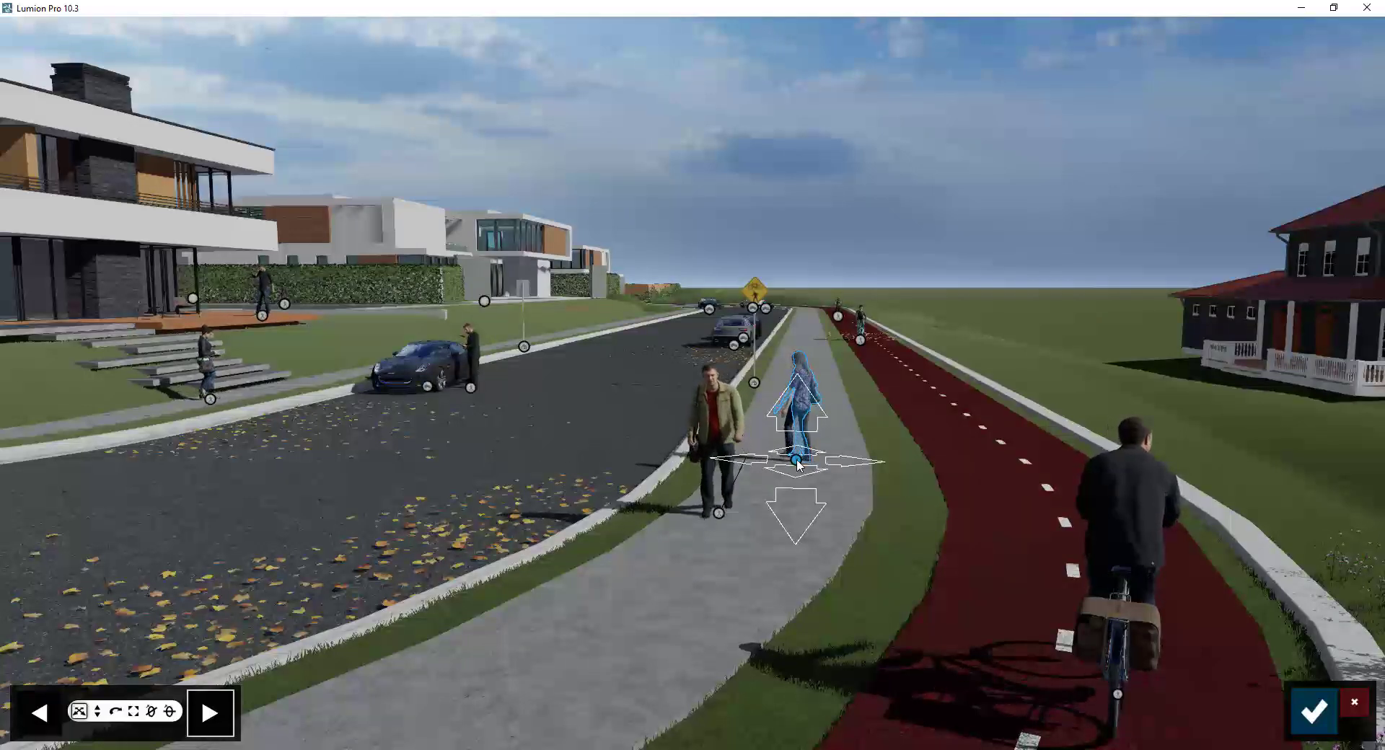
{"action": "left_click_drag", "start_coordinate": [798, 466], "coordinate": [797, 526]}
Step: Rotate the walking man and woman to face their walking direction at start and end, and confirm the Move changes
{"action": "left_click", "coordinate": [115, 711]}
{"action": "left_click", "coordinate": [40, 713]}
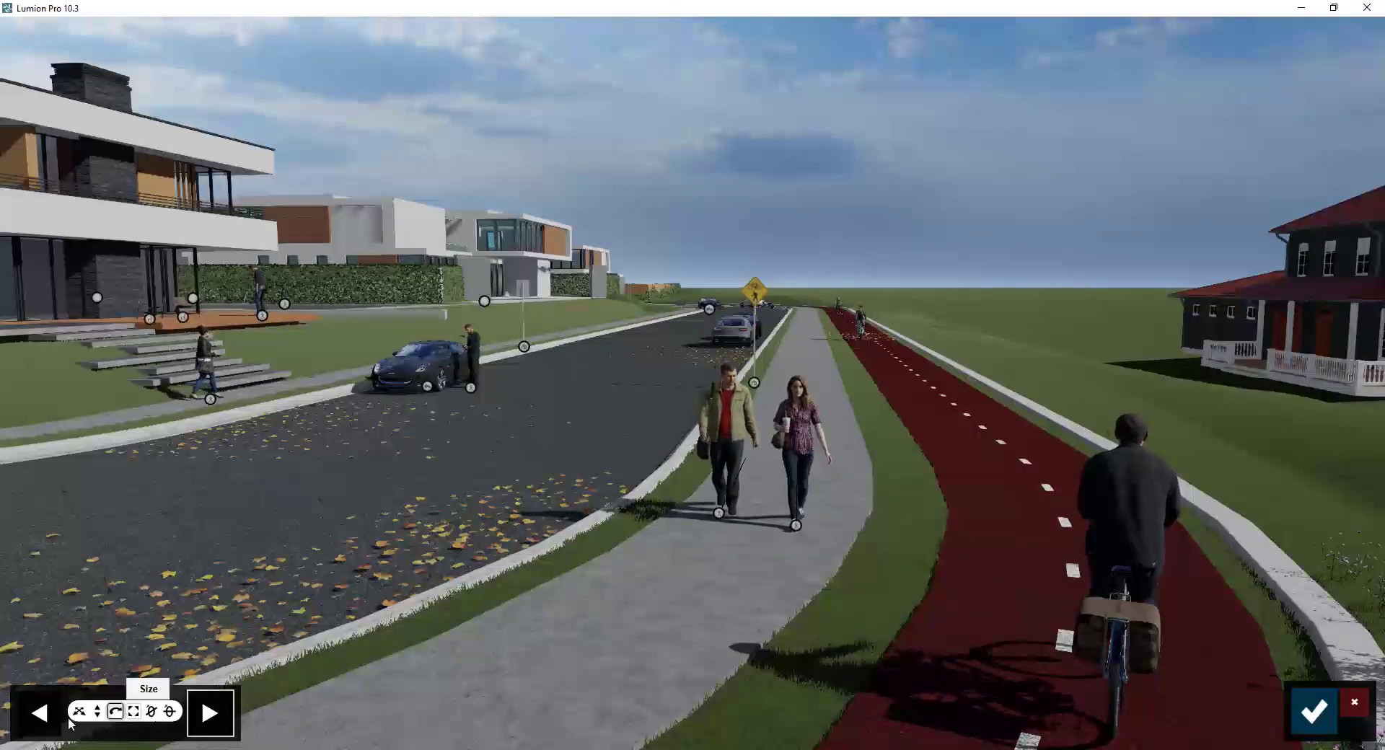
{"action": "left_click", "coordinate": [209, 713]}
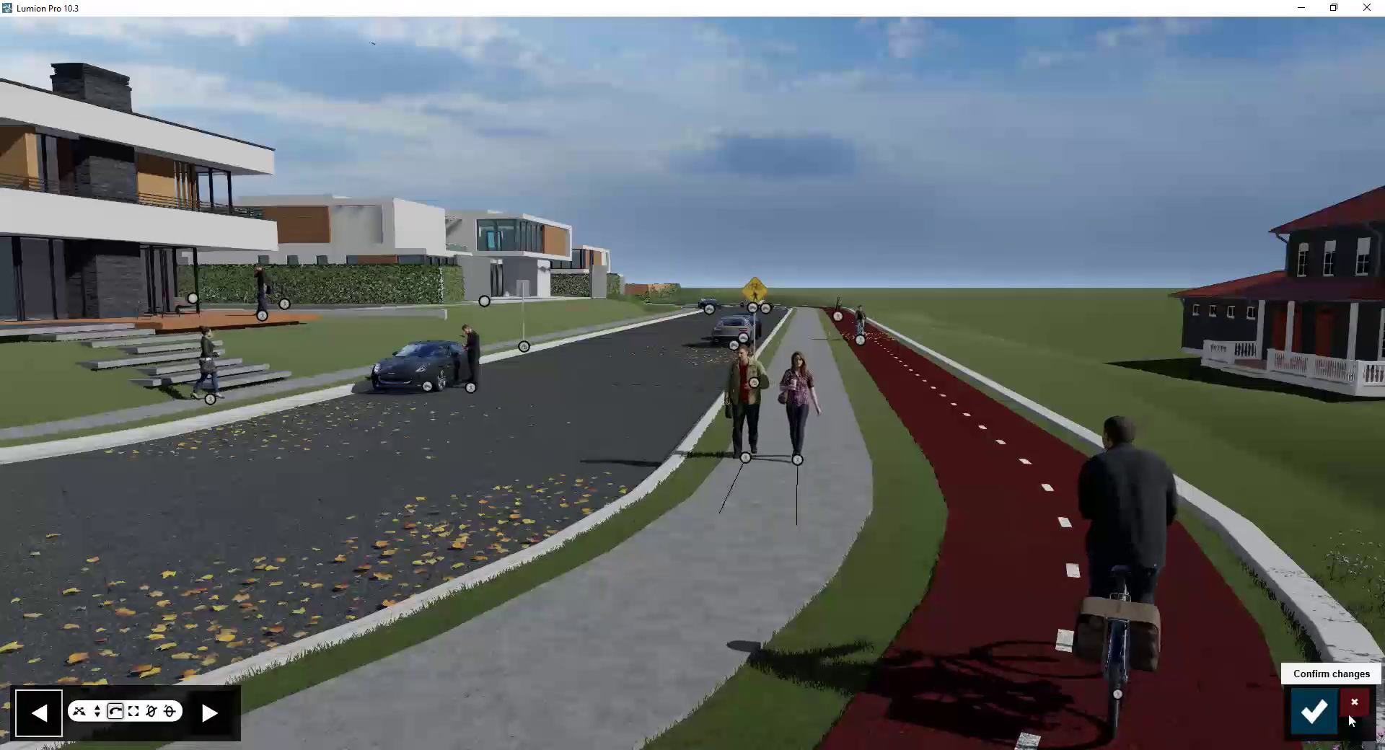
{"action": "left_click", "coordinate": [1313, 711]}
Step: Play clip 4 from its beginning to review the camera path and the moving people and cyclist
{"action": "left_click", "coordinate": [842, 517]}
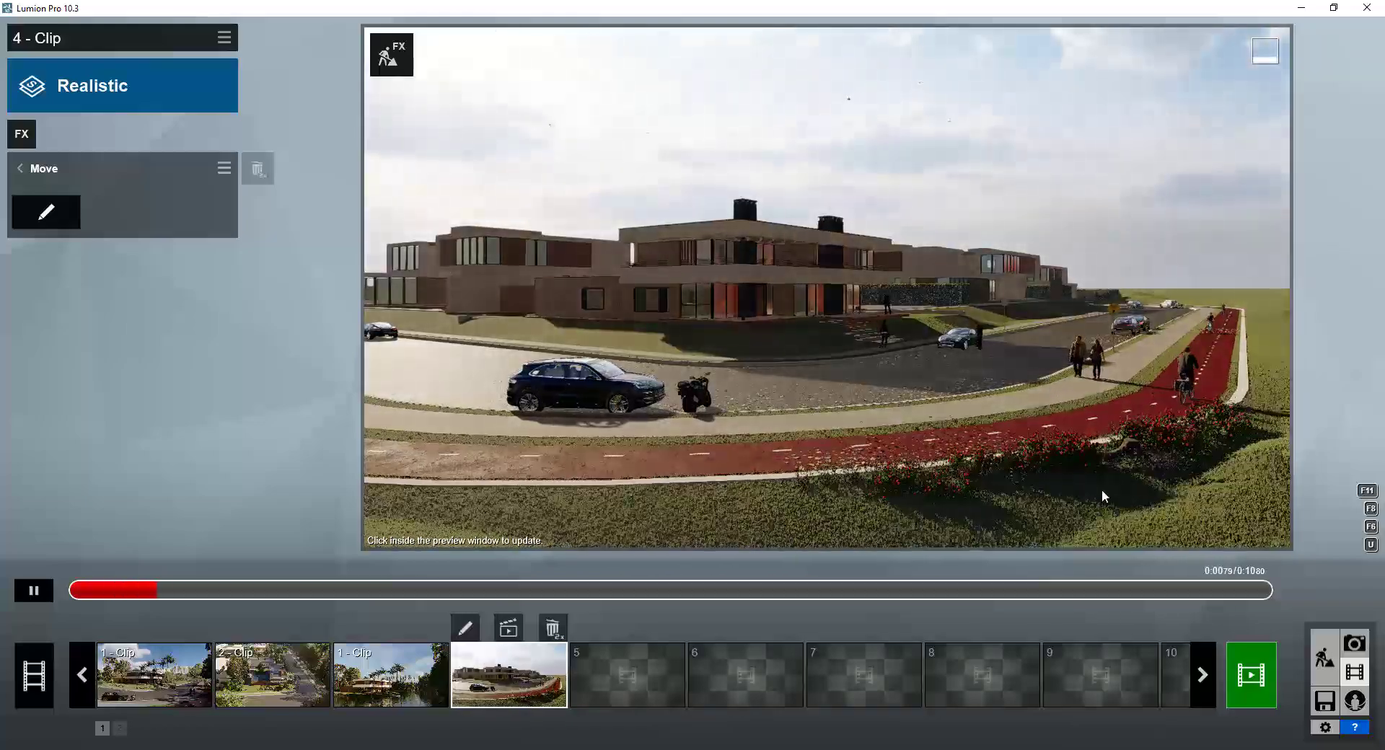
{"action": "left_click", "coordinate": [34, 591]}
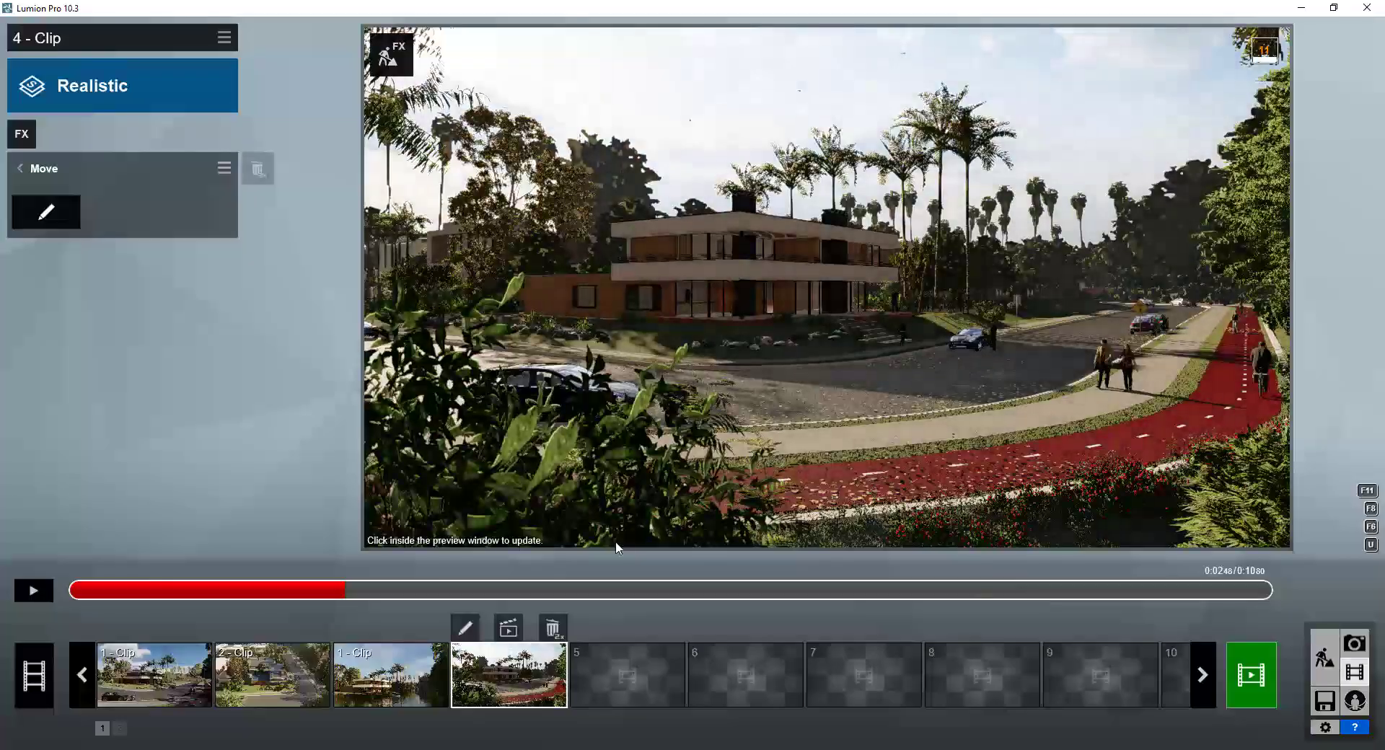
{"action": "left_click_drag", "start_coordinate": [335, 593], "coordinate": [64, 589]}
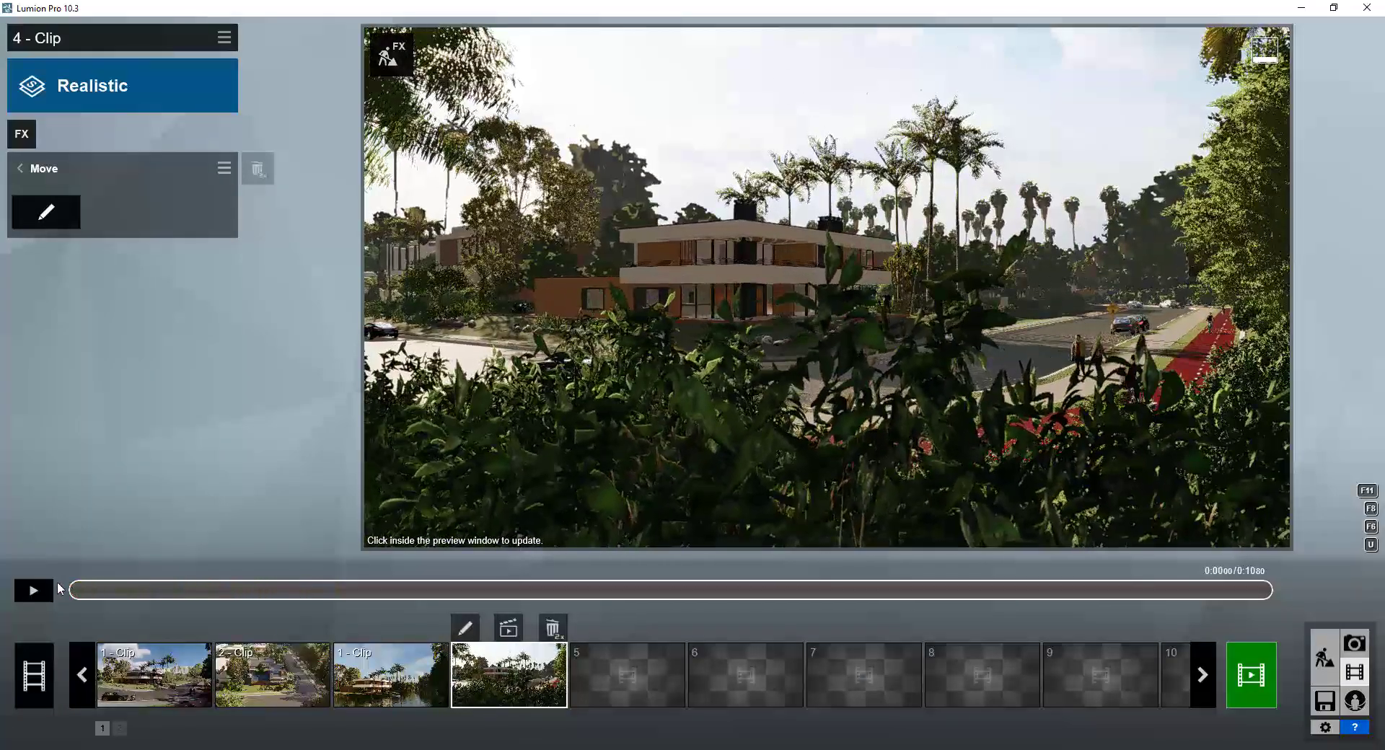
{"action": "left_click", "coordinate": [32, 592]}
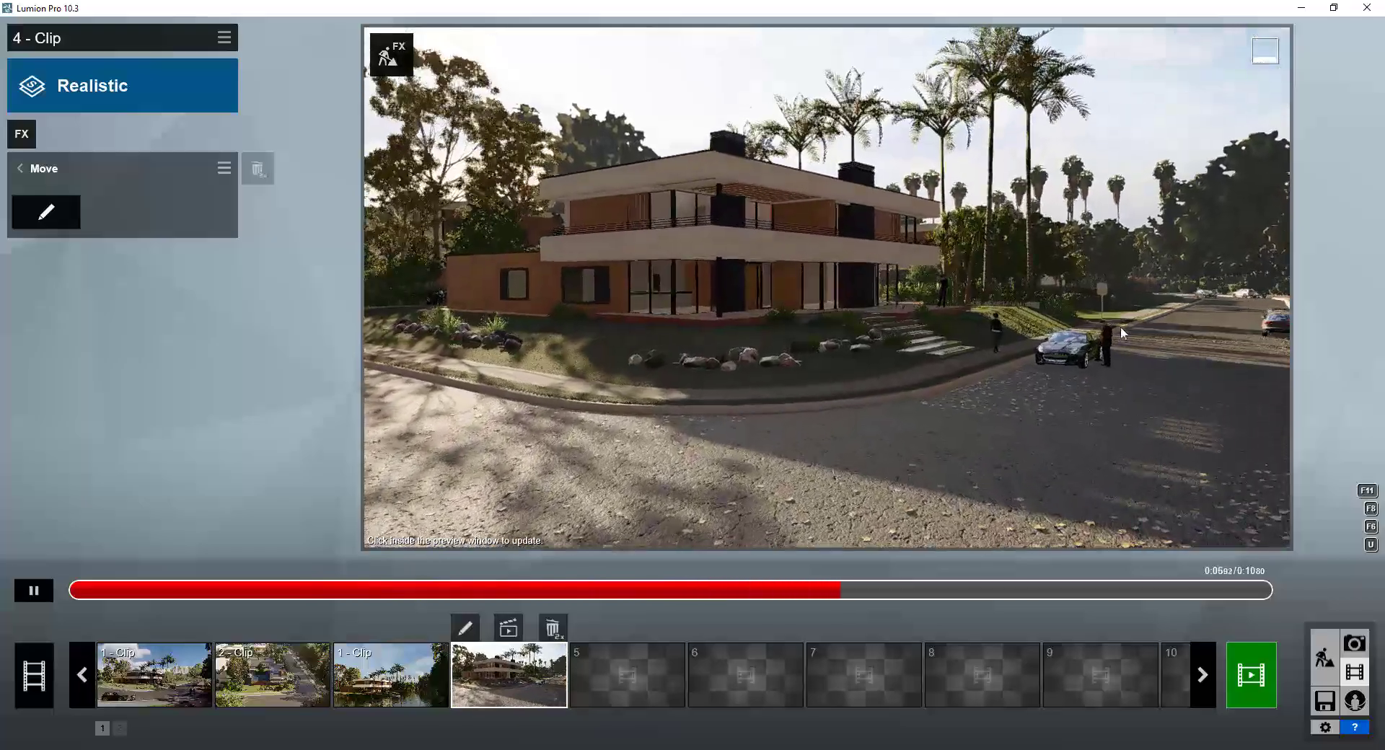
{"action": "left_click", "coordinate": [49, 595]}
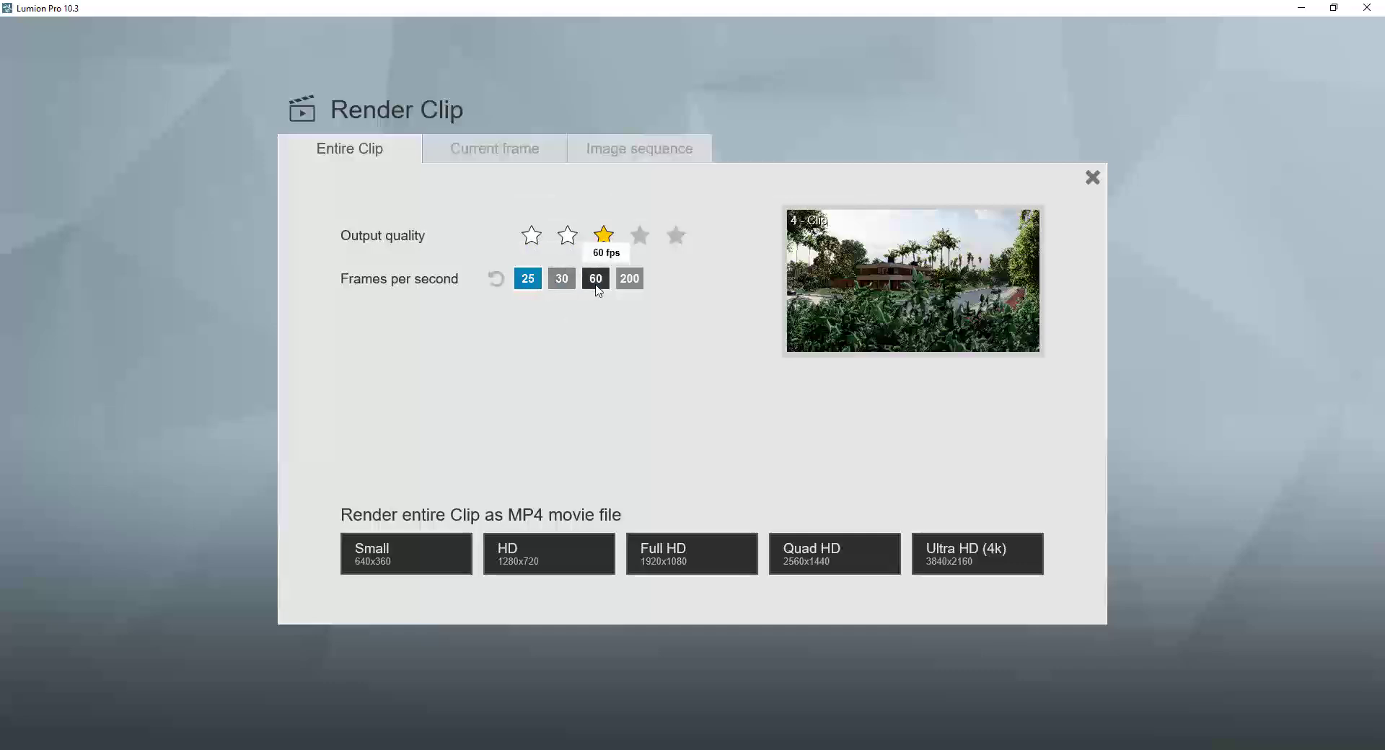
Step: Render the entire clip as an HD 1280x720 MP4 movie file saved as Animation Movement
{"action": "left_click", "coordinate": [536, 554]}
{"action": "key", "text": "Return"}
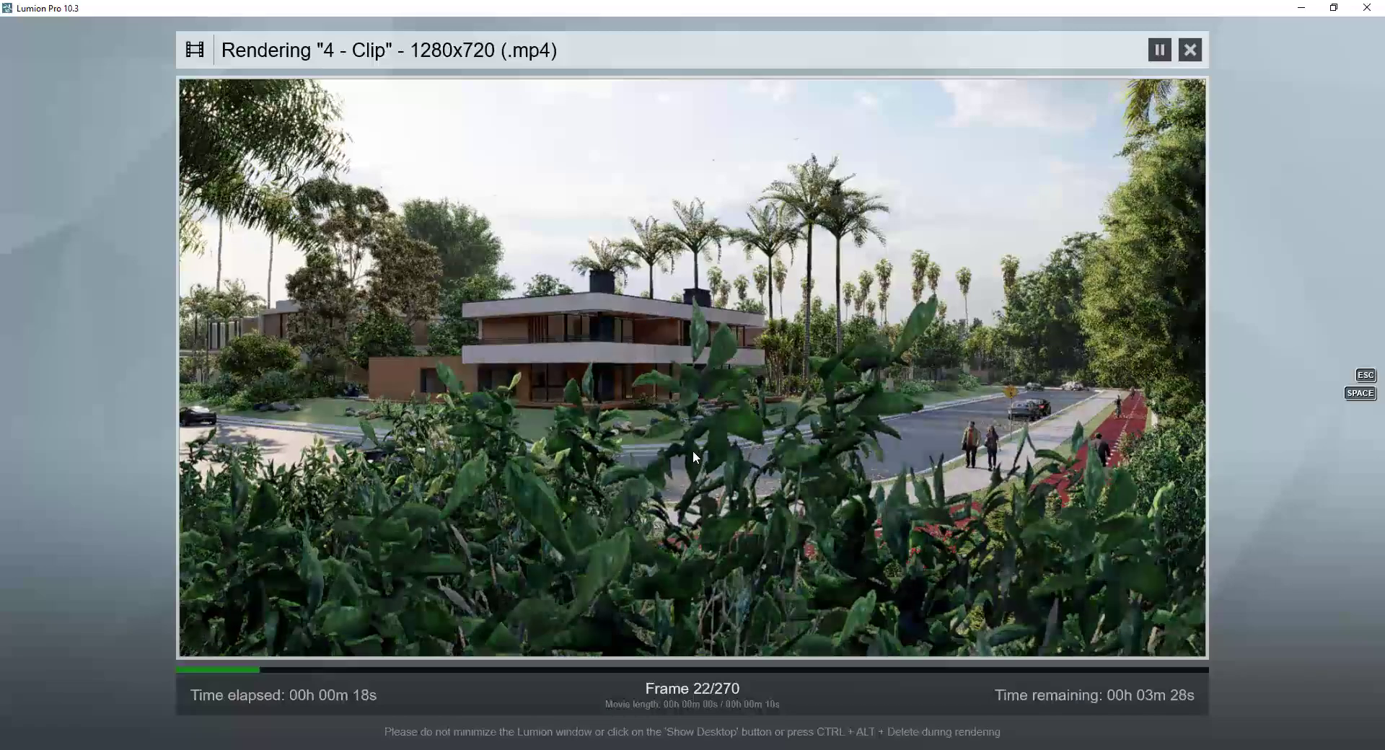
Step: Review the rendered Animation Movement video, switch back to Lumion and close the finished render
{"action": "left_click", "coordinate": [699, 722]}
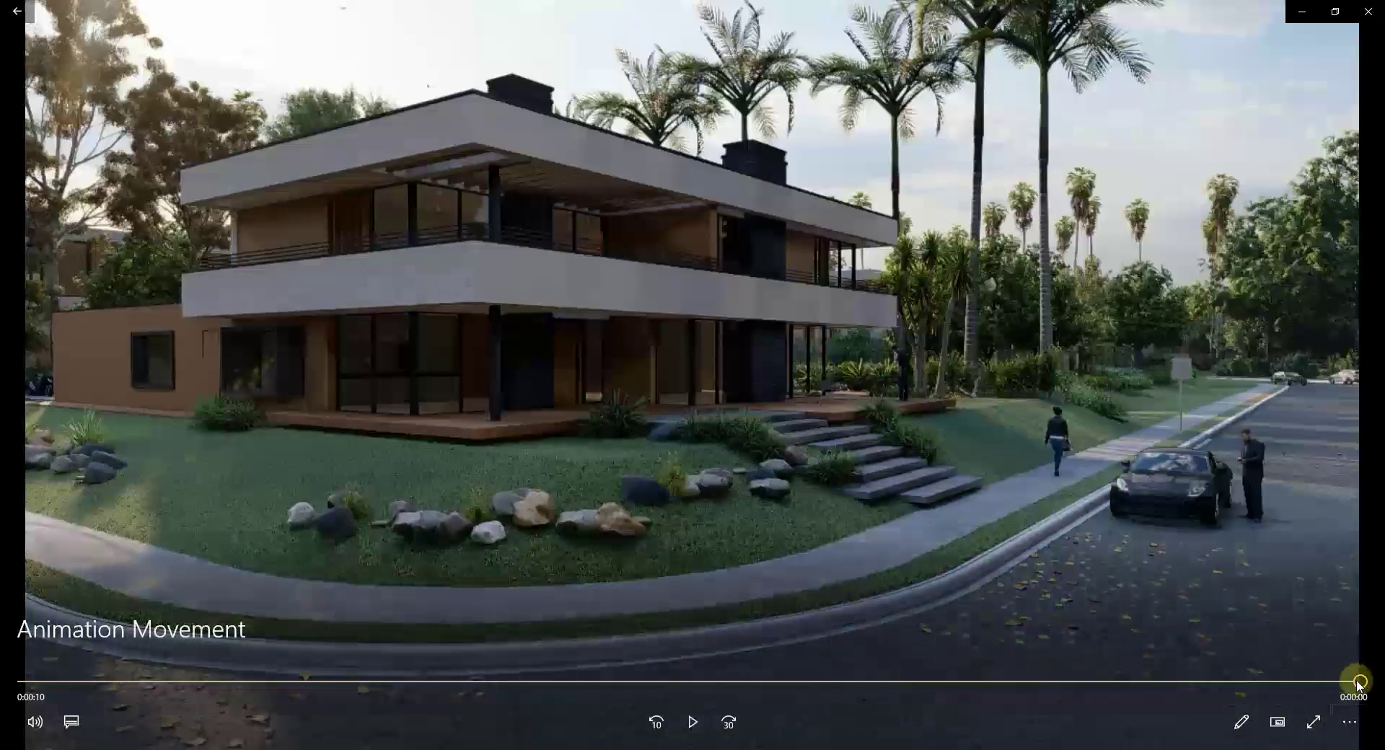
{"action": "left_click_drag", "start_coordinate": [1353, 686], "coordinate": [973, 682]}
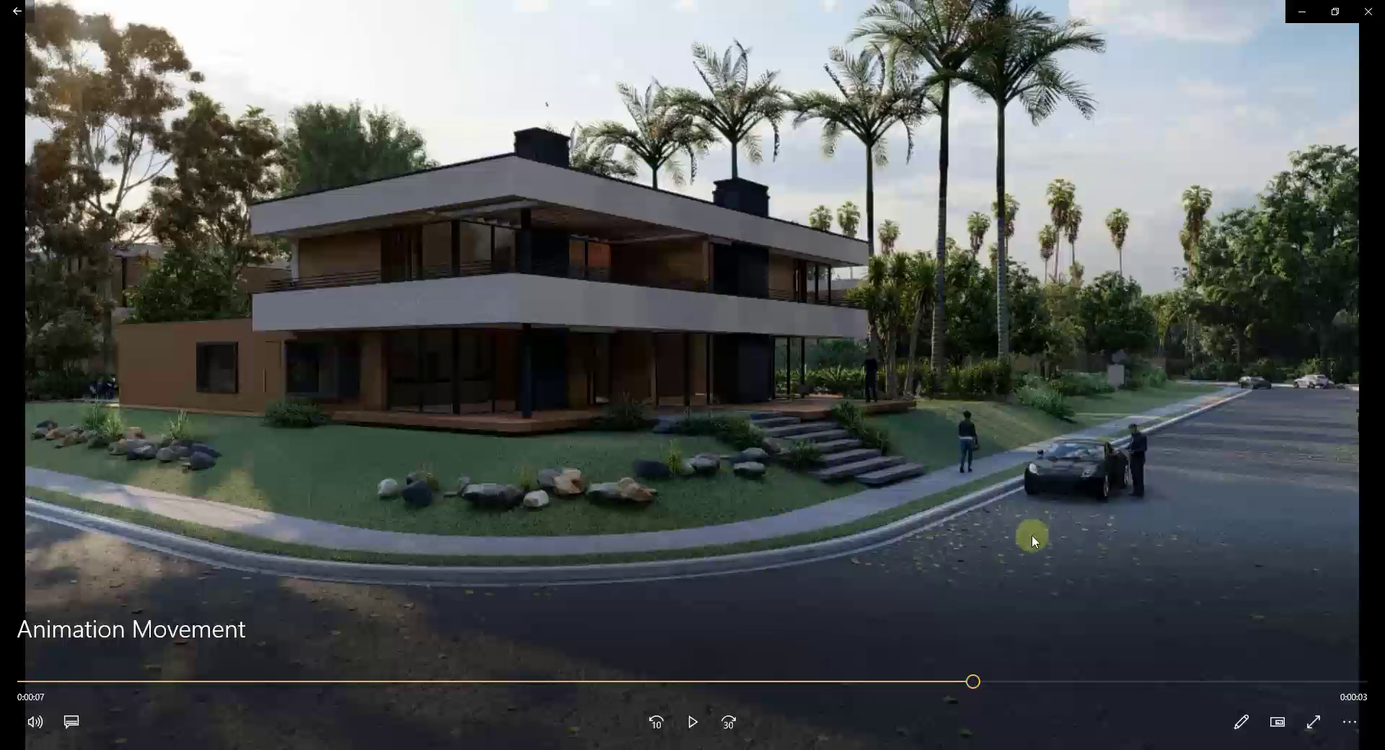
{"action": "left_click", "coordinate": [1302, 11]}
{"action": "left_click", "coordinate": [1143, 745]}
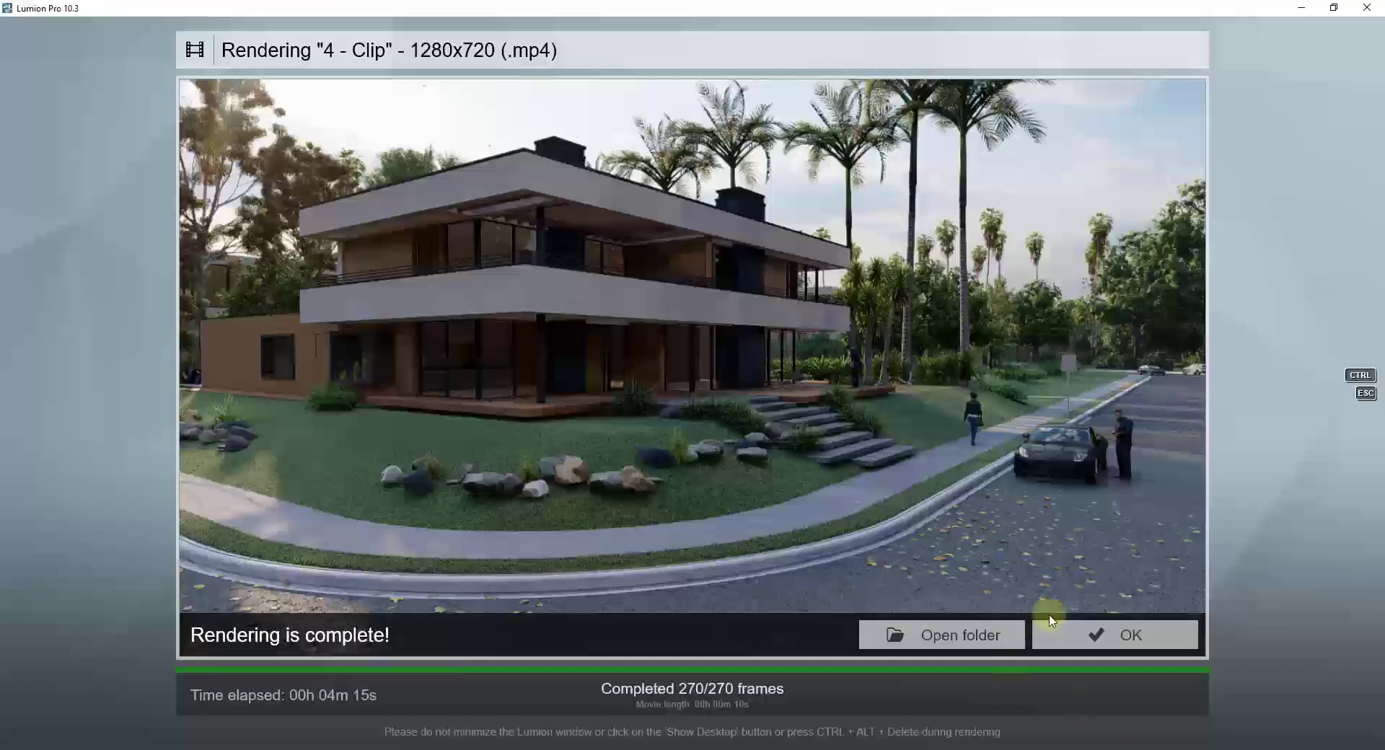
{"action": "left_click", "coordinate": [1099, 637]}
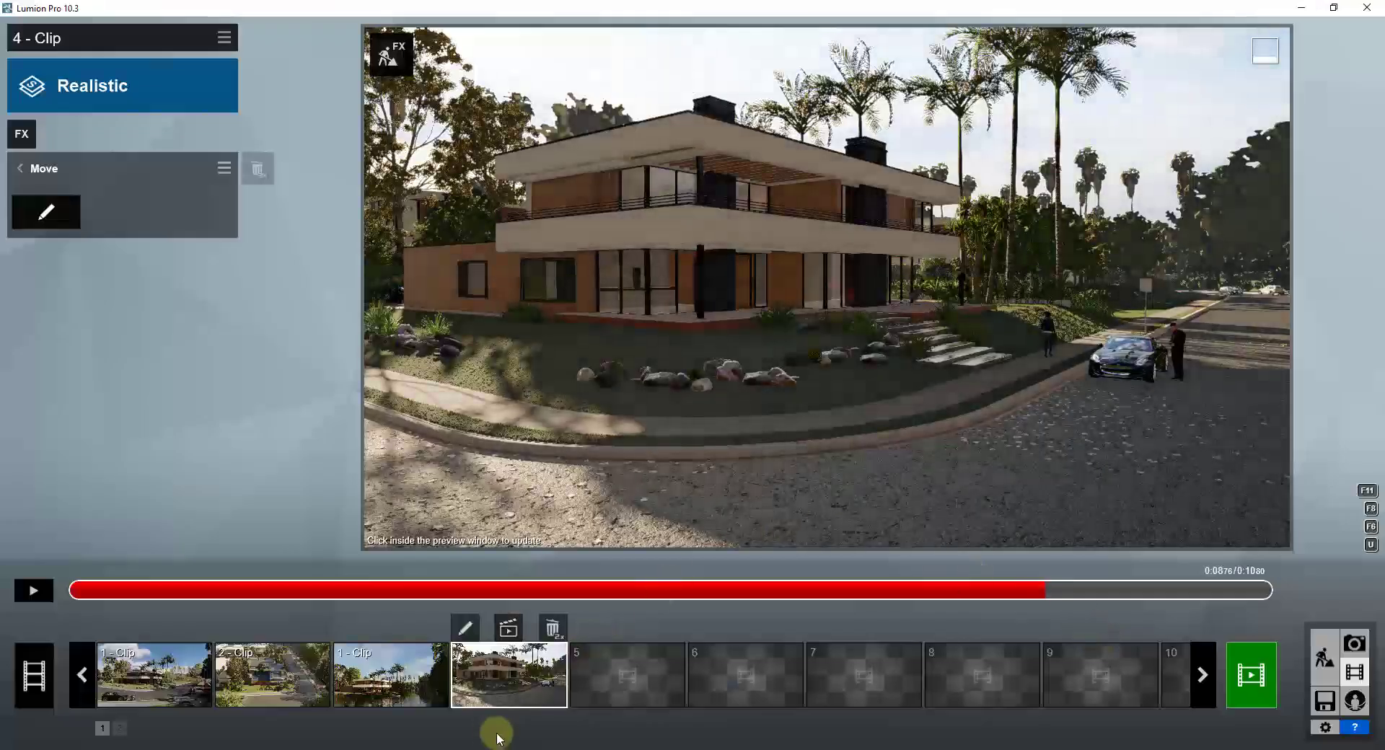